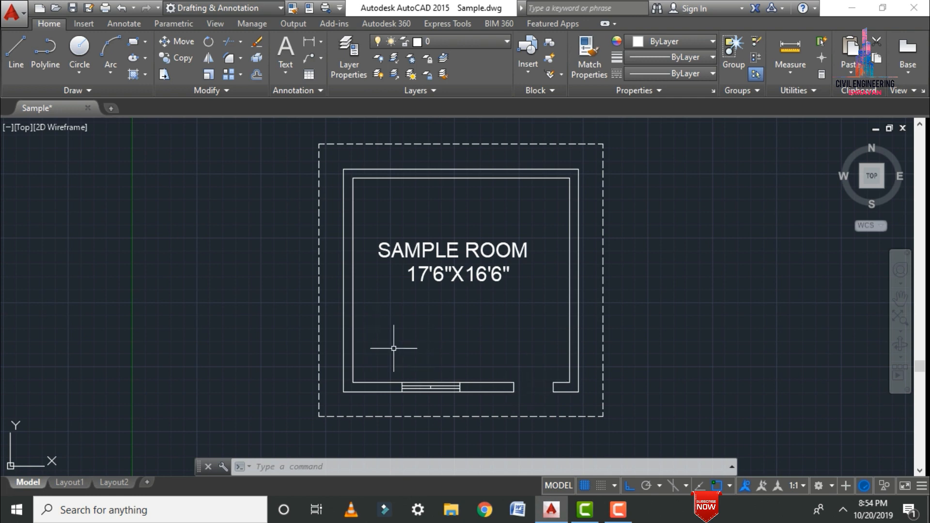
- Draw a vertical projection line upward from the upper-left corner of the dashed outline around the sample room
{"action": "scroll", "coordinate": [315, 384], "scroll_direction": "down", "scroll_amount": 3}
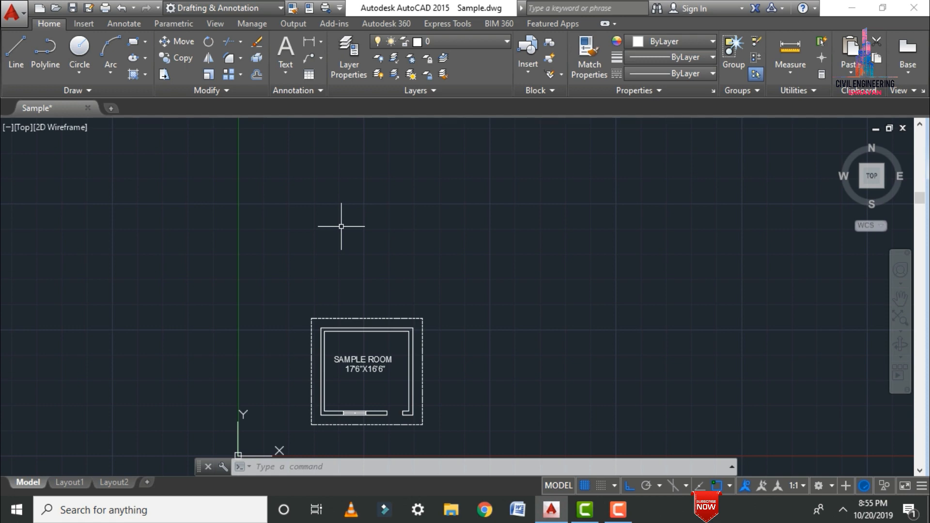
{"action": "type", "text": "l"}
{"action": "key", "text": "Escape"}
{"action": "key", "text": "Escape"}
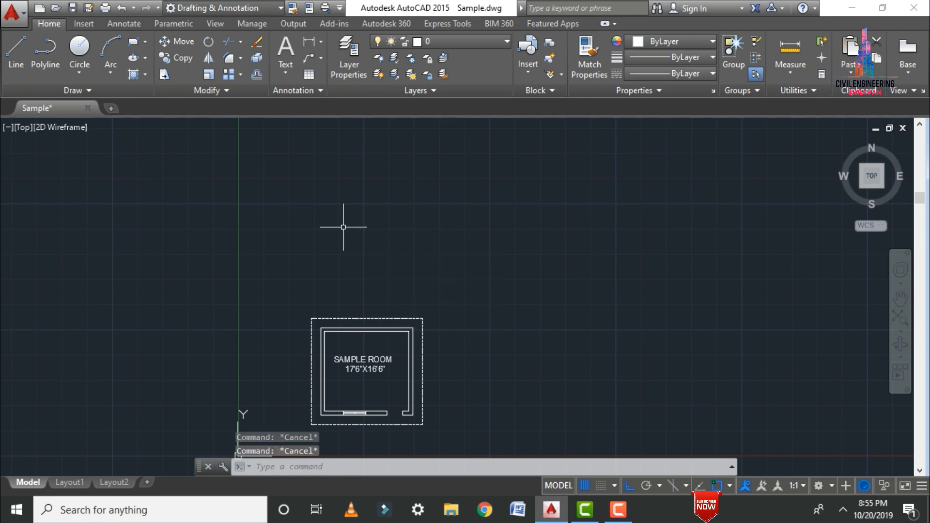
{"action": "type", "text": "l"}
{"action": "key", "text": "Return"}
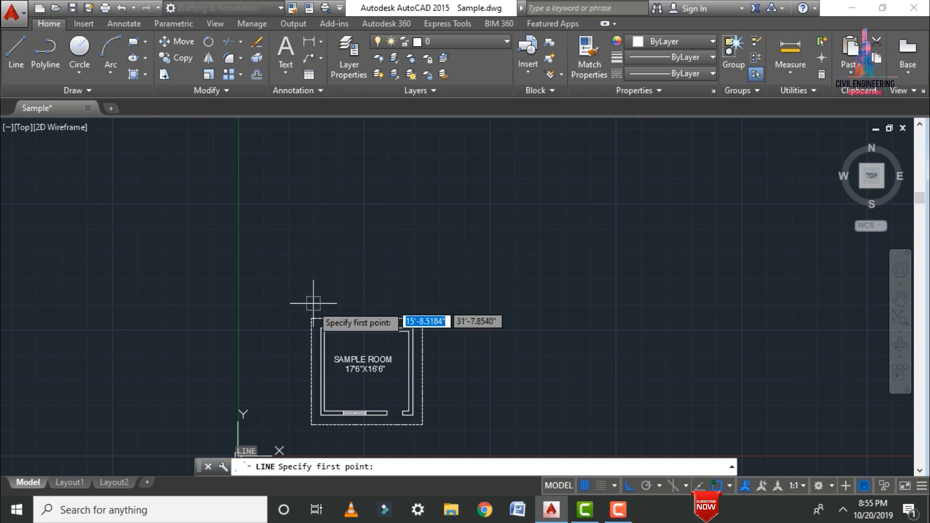
{"action": "left_click", "coordinate": [312, 318]}
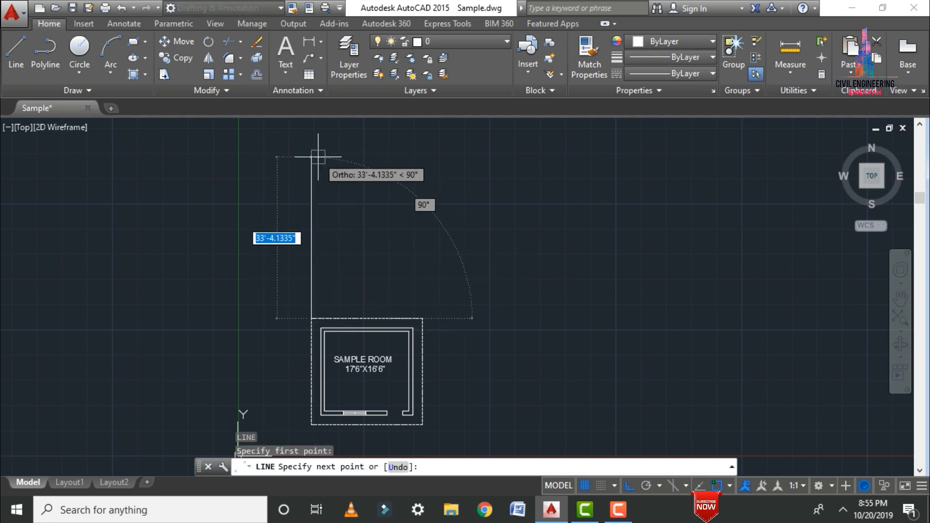
{"action": "left_click", "coordinate": [313, 180]}
{"action": "key", "text": "Escape"}
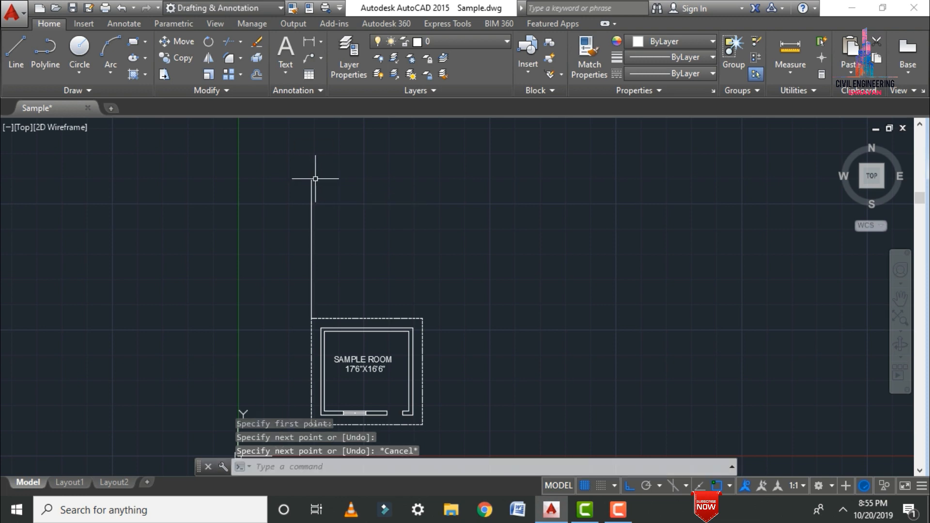
- Draw a vertical projection line upward from the outer wall's upper-left corner
{"action": "key", "text": "Return"}
{"action": "scroll", "coordinate": [306, 333], "scroll_direction": "up", "scroll_amount": 4}
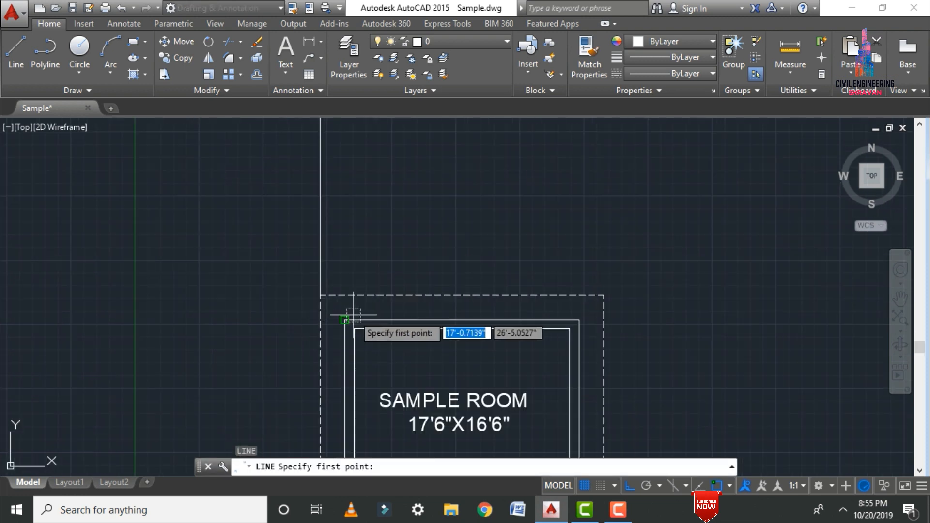
{"action": "left_click", "coordinate": [339, 322]}
{"action": "scroll", "coordinate": [353, 306], "scroll_direction": "down", "scroll_amount": 8}
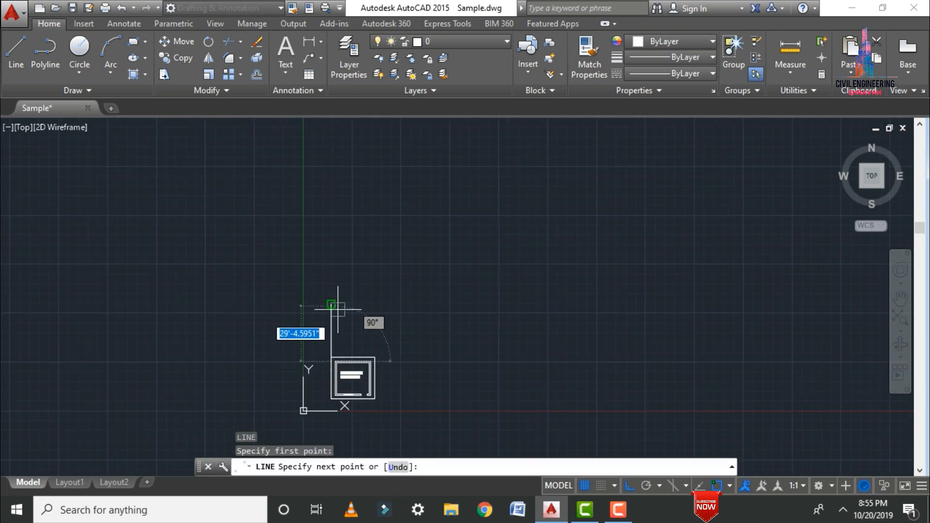
{"action": "key", "text": "Escape"}
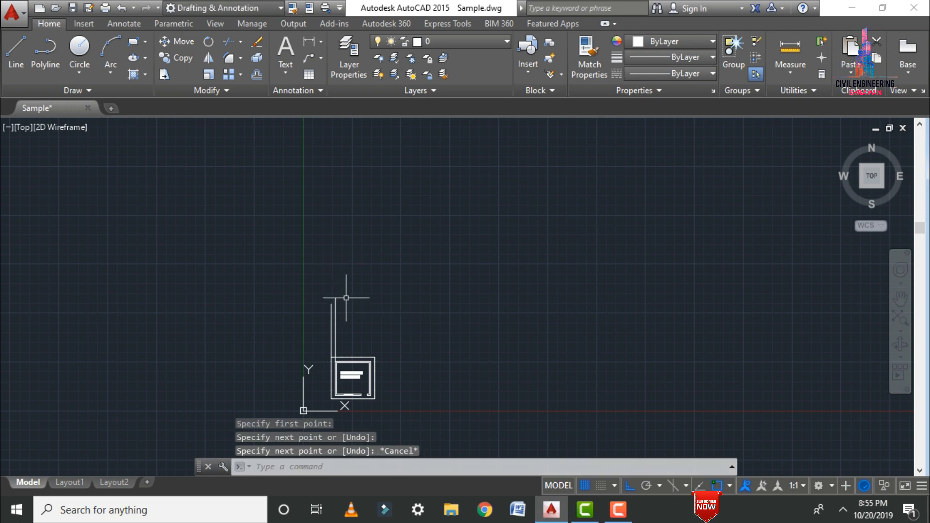
- Draw a vertical projection line upward from the outer wall's upper-right corner
{"action": "key", "text": "Return"}
{"action": "scroll", "coordinate": [387, 382], "scroll_direction": "up", "scroll_amount": 4}
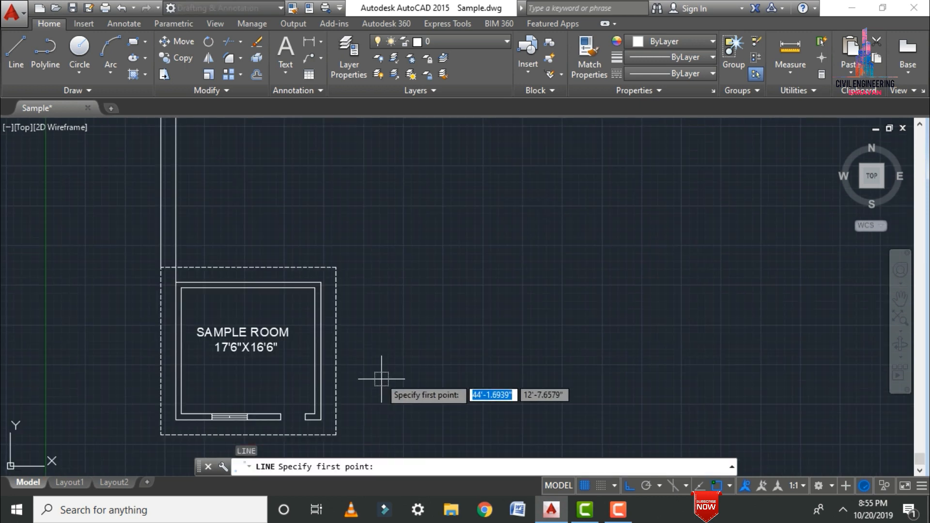
{"action": "left_click", "coordinate": [320, 281]}
{"action": "scroll", "coordinate": [322, 208], "scroll_direction": "down", "scroll_amount": 6}
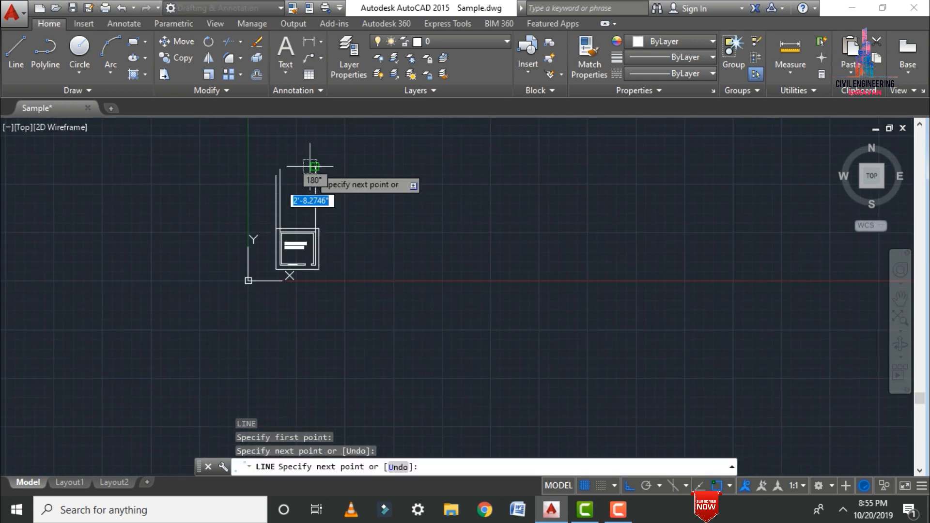
{"action": "key", "text": "Escape"}
- Draw a vertical projection line upward from the dashed outline's upper-right corner
{"action": "key", "text": "Return"}
{"action": "scroll", "coordinate": [321, 221], "scroll_direction": "up", "scroll_amount": 2}
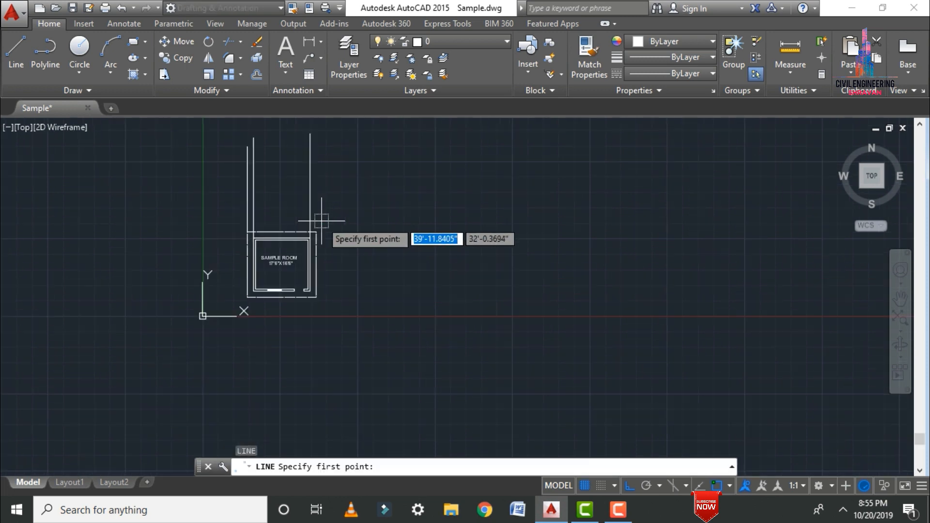
{"action": "scroll", "coordinate": [321, 221], "scroll_direction": "up", "scroll_amount": 3}
{"action": "left_click", "coordinate": [300, 253]}
{"action": "scroll", "coordinate": [304, 253], "scroll_direction": "down", "scroll_amount": 2}
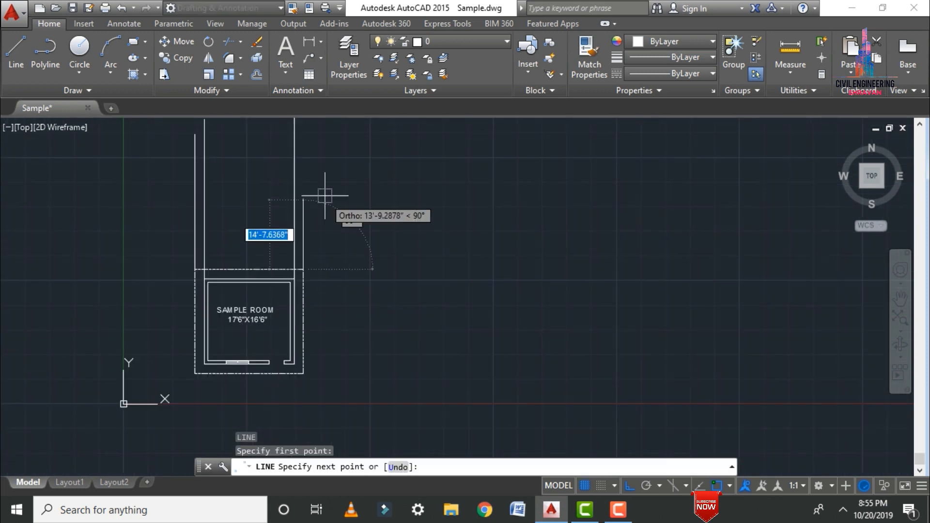
{"action": "left_click", "coordinate": [328, 143]}
{"action": "key", "text": "Escape"}
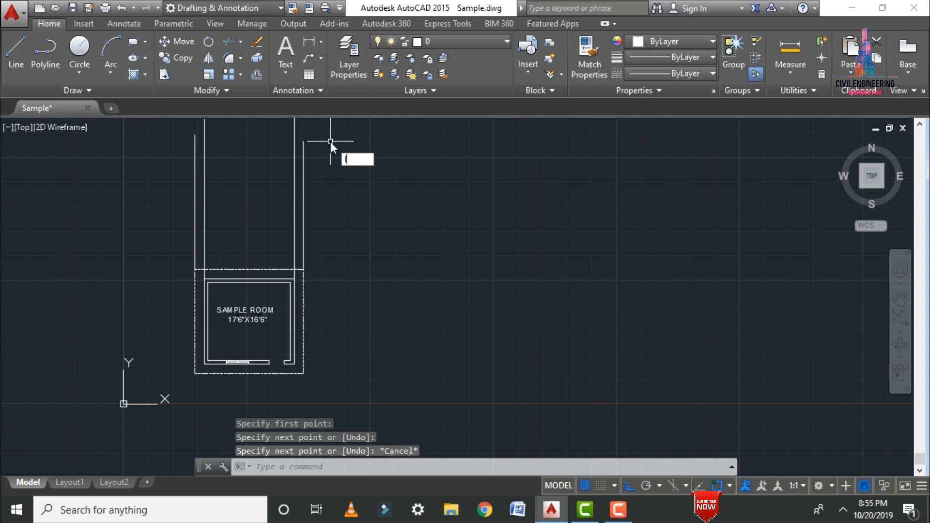
- Draw a vertical projection line from the right edge of the door opening up past the plan
{"action": "key", "text": "Return"}
{"action": "scroll", "coordinate": [276, 369], "scroll_direction": "up", "scroll_amount": 4}
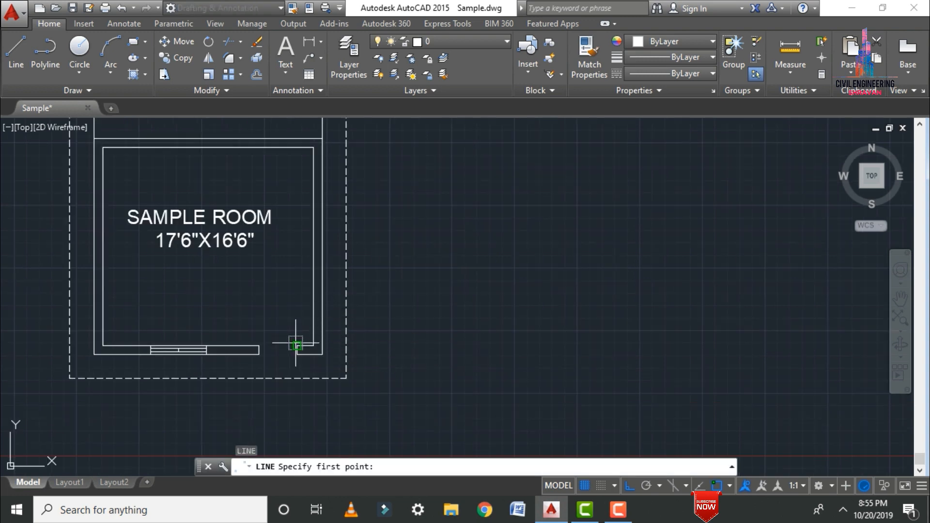
{"action": "left_click", "coordinate": [296, 345]}
{"action": "scroll", "coordinate": [285, 371], "scroll_direction": "down", "scroll_amount": 4}
{"action": "left_click", "coordinate": [288, 133]}
{"action": "key", "text": "Escape"}
- Draw vertical projection lines from the door opening's left edge and both window edges up past the plan
{"action": "key", "text": "Return"}
{"action": "left_click", "coordinate": [273, 368]}
{"action": "left_click", "coordinate": [250, 360]}
{"action": "scroll", "coordinate": [240, 378], "scroll_direction": "up", "scroll_amount": 2}
{"action": "scroll", "coordinate": [239, 377], "scroll_direction": "down", "scroll_amount": 2}
{"action": "key", "text": "Escape"}
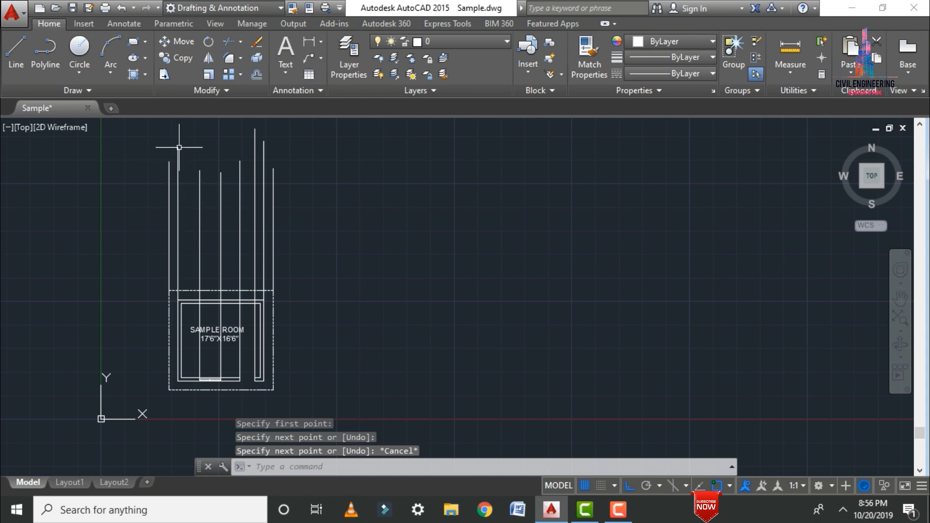
- Draw a horizontal base line across all the projection lines, just above the dashed outline
{"action": "scroll", "coordinate": [153, 128], "scroll_direction": "up", "scroll_amount": 2}
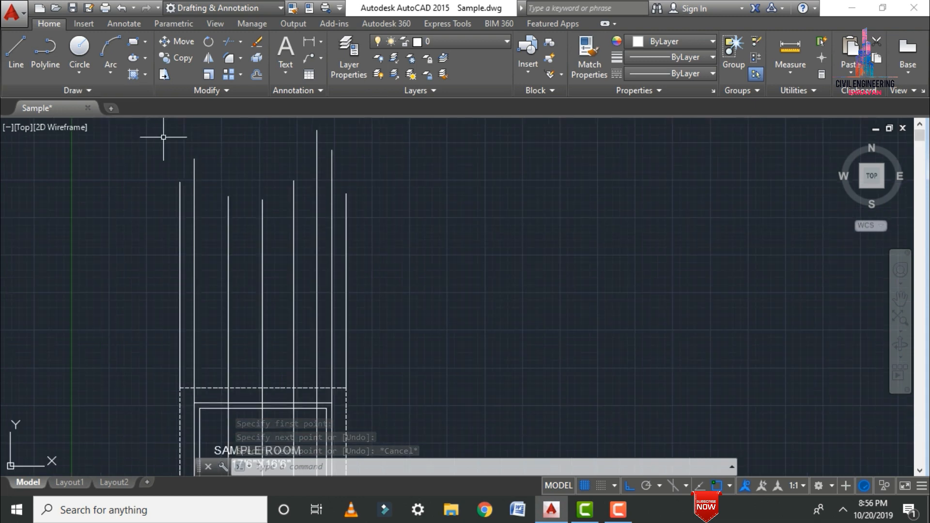
{"action": "type", "text": "l"}
{"action": "key", "text": "Return"}
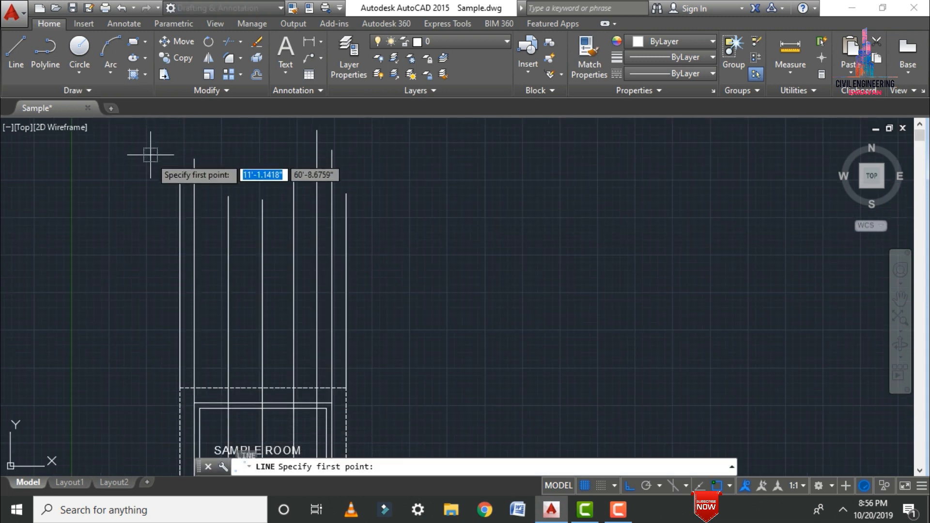
{"action": "left_click", "coordinate": [145, 341]}
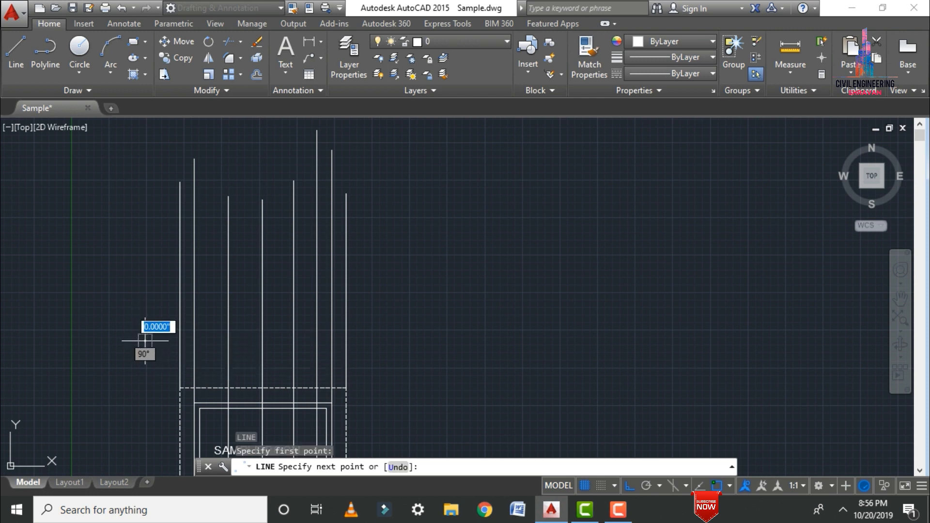
{"action": "left_click", "coordinate": [347, 341]}
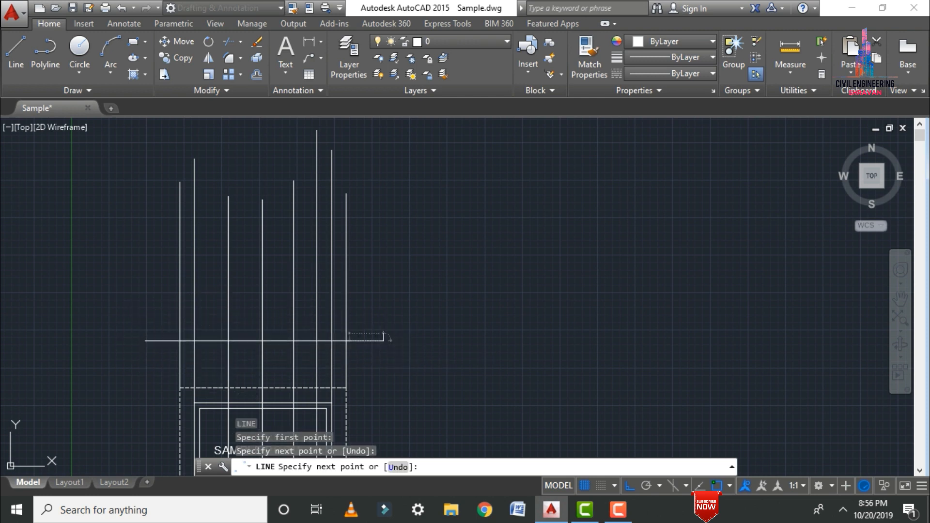
{"action": "key", "text": "Escape"}
- Trim the base line's overhanging ends and the projection line portions between the base line and the dashed outline
{"action": "type", "text": "tr"}
{"action": "key", "text": "Return"}
{"action": "key", "text": "Return"}
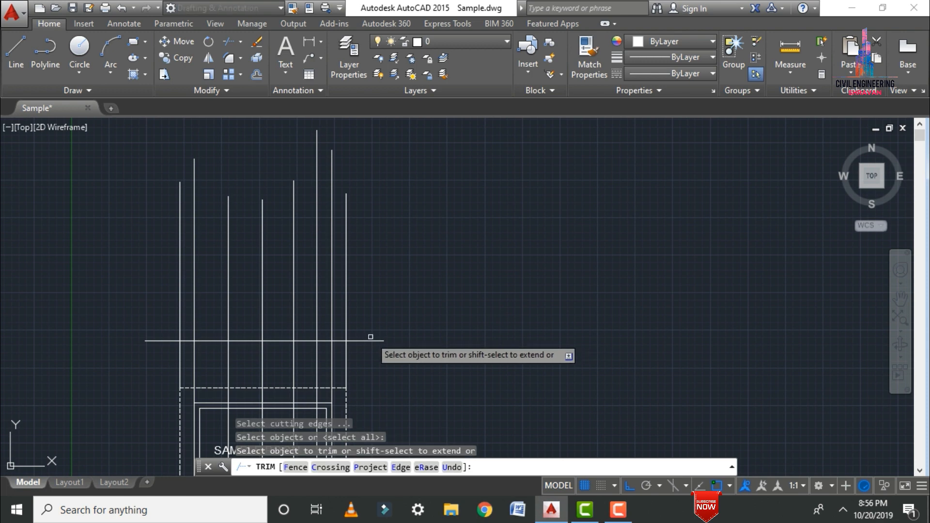
{"action": "left_click", "coordinate": [165, 340]}
{"action": "left_click", "coordinate": [120, 354]}
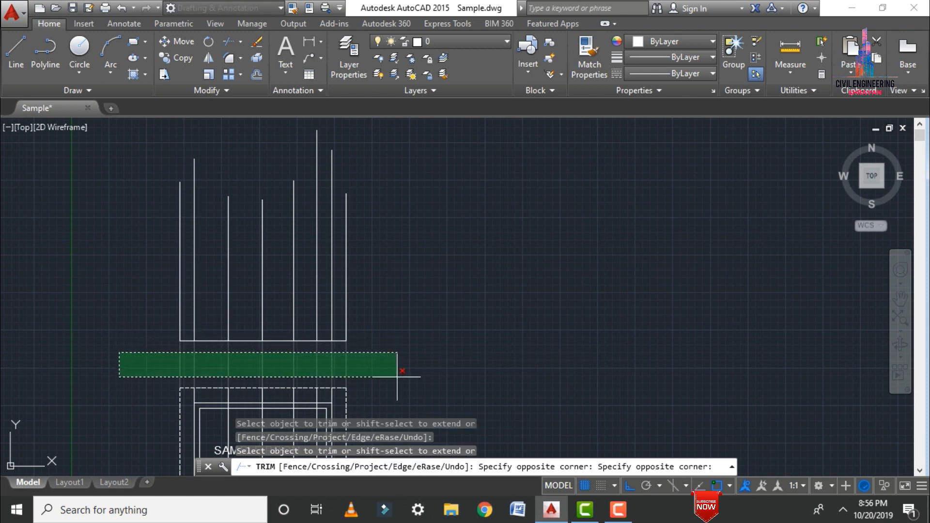
{"action": "left_click", "coordinate": [396, 376]}
{"action": "key", "text": "Escape"}
- Erase the six leftover projection line pieces lying over the room plan
{"action": "scroll", "coordinate": [404, 268], "scroll_direction": "down", "scroll_amount": 3}
{"action": "scroll", "coordinate": [366, 325], "scroll_direction": "up", "scroll_amount": 5}
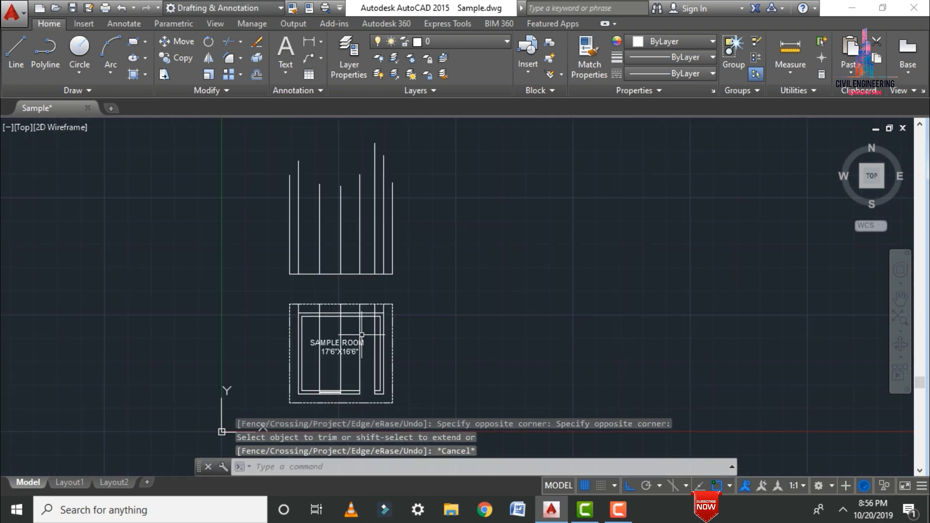
{"action": "left_click", "coordinate": [387, 327]}
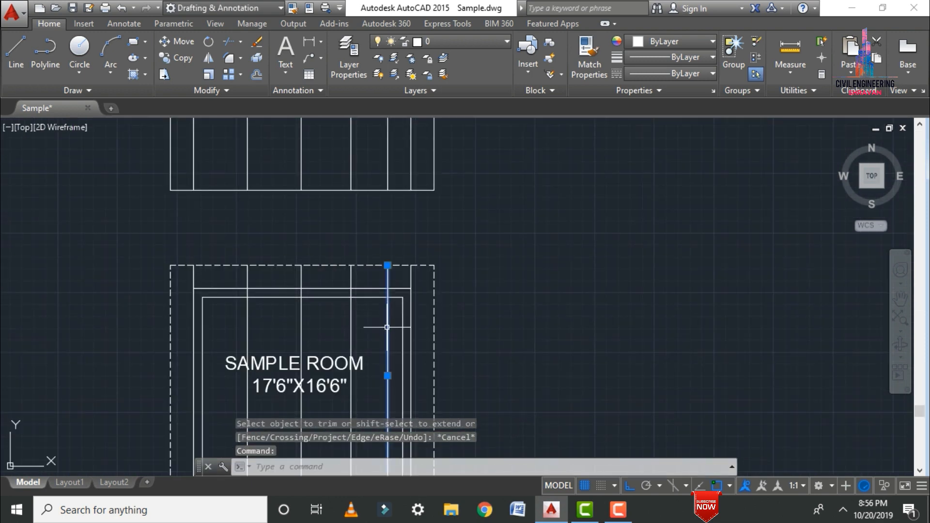
{"action": "left_click", "coordinate": [351, 269]}
{"action": "left_click", "coordinate": [301, 271]}
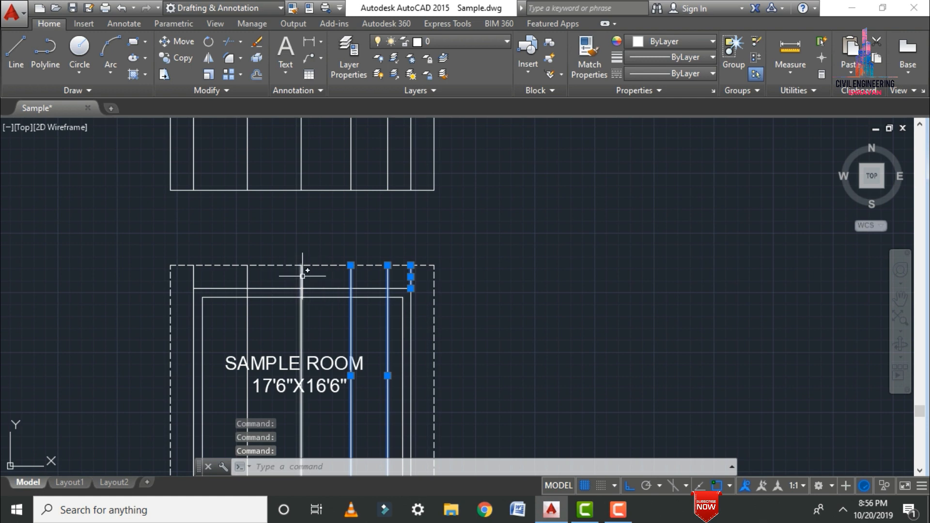
{"action": "left_click", "coordinate": [245, 277]}
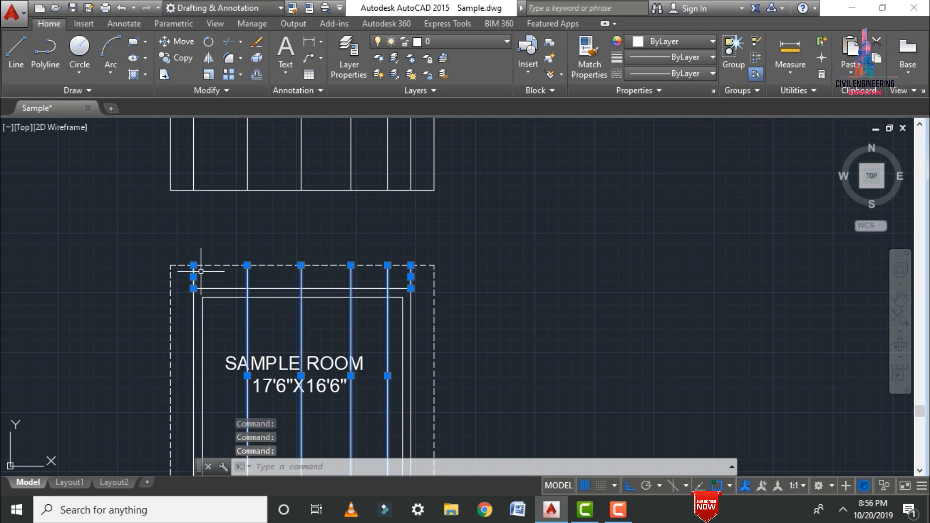
{"action": "key", "text": "Delete"}
{"action": "scroll", "coordinate": [309, 393], "scroll_direction": "down", "scroll_amount": 3}
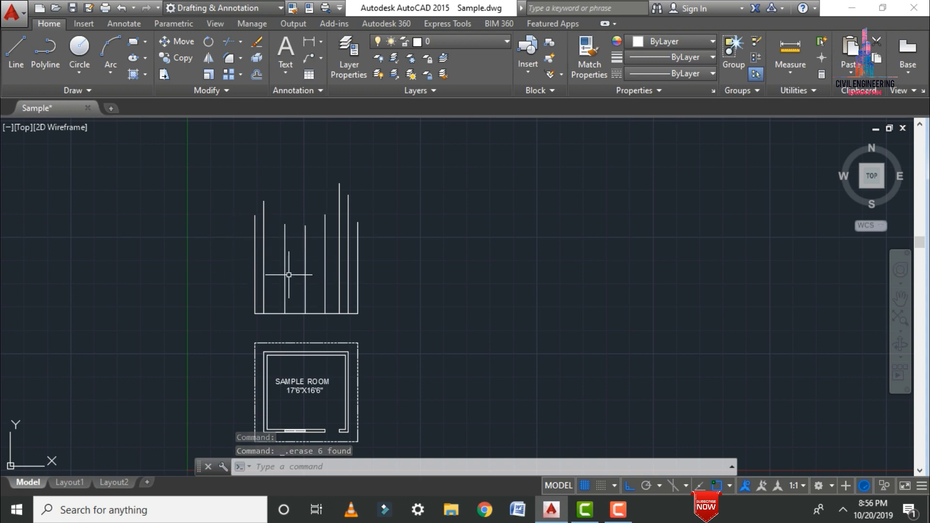
- Offset the horizontal base line upward by 2'0"
{"action": "scroll", "coordinate": [290, 271], "scroll_direction": "up", "scroll_amount": 2}
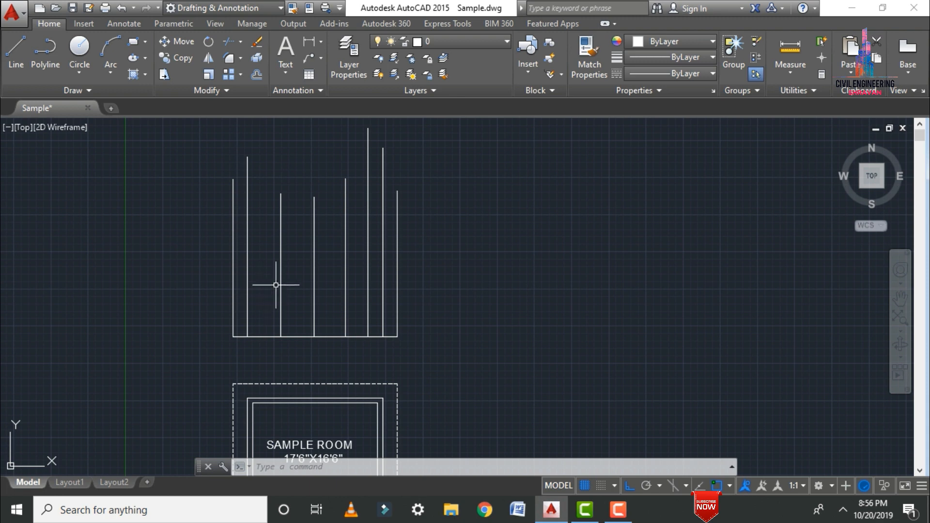
{"action": "type", "text": "o"}
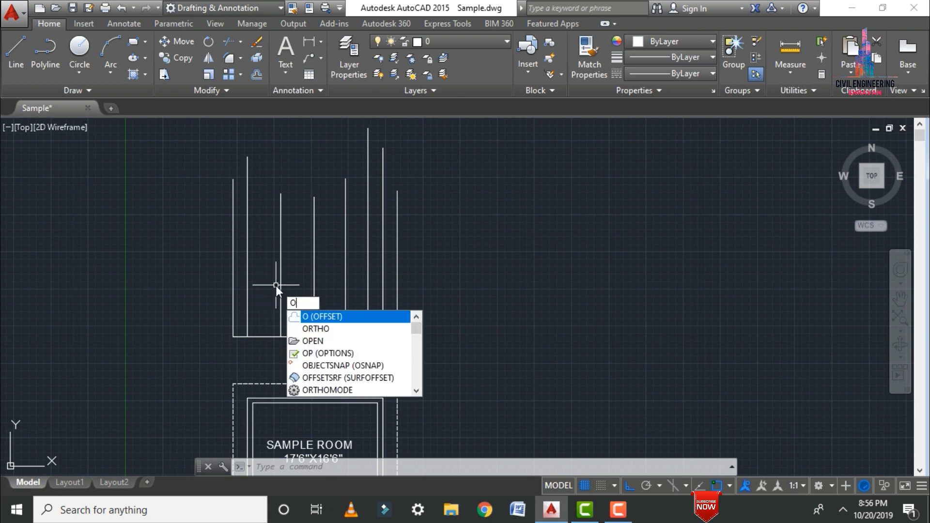
{"action": "key", "text": "Return"}
{"action": "type", "text": "2"}
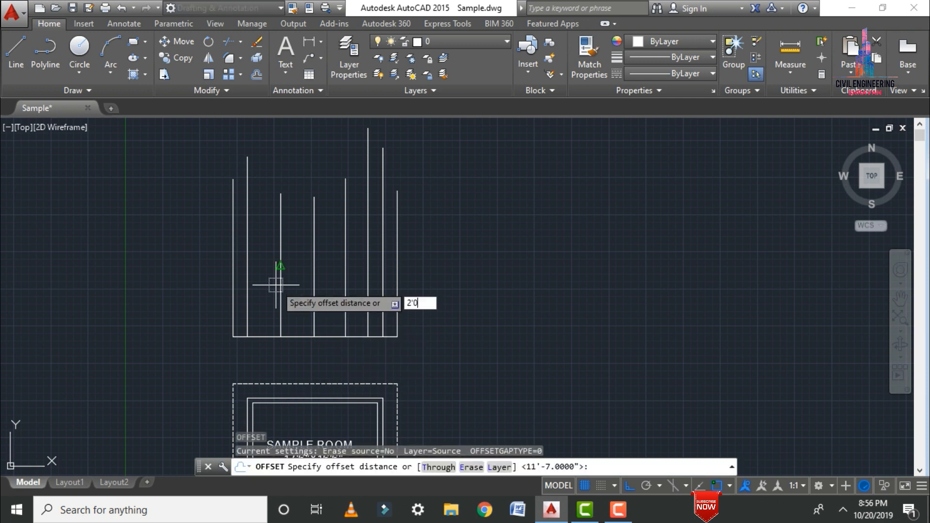
{"action": "type", "text": "'0"}
{"action": "key", "text": "Return"}
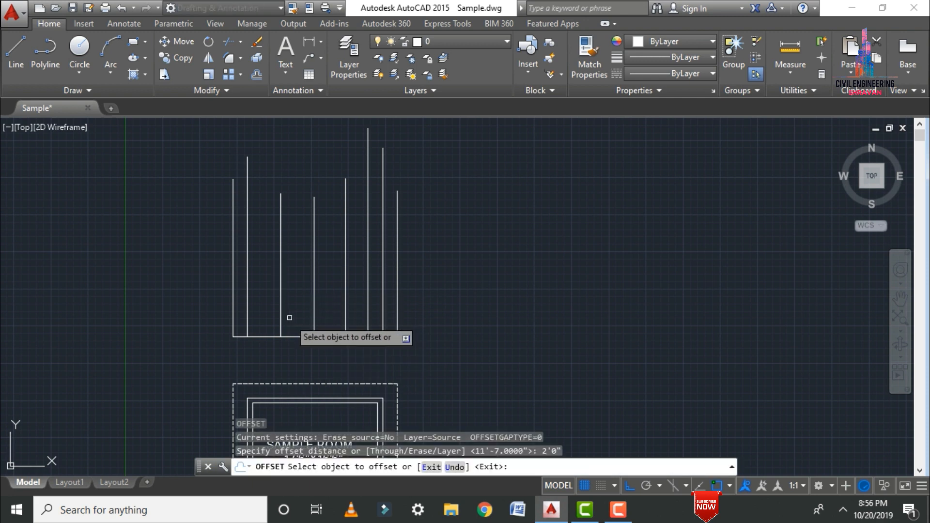
{"action": "left_click", "coordinate": [298, 336]}
{"action": "left_click", "coordinate": [466, 209]}
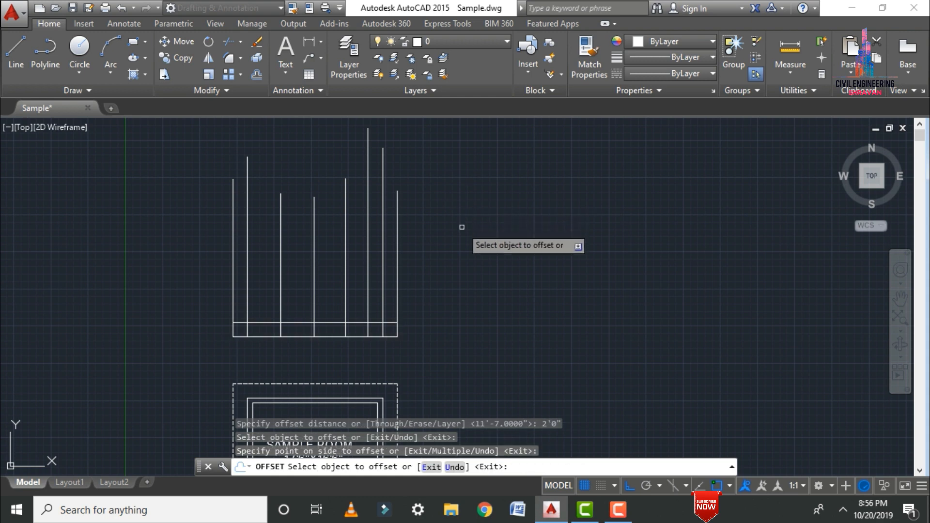
{"action": "key", "text": "Escape"}
- Trim the inner vertical lines between the base line and its offset copy, keeping the two outer edges
{"action": "scroll", "coordinate": [268, 337], "scroll_direction": "up", "scroll_amount": 5}
{"action": "type", "text": "te cor"}
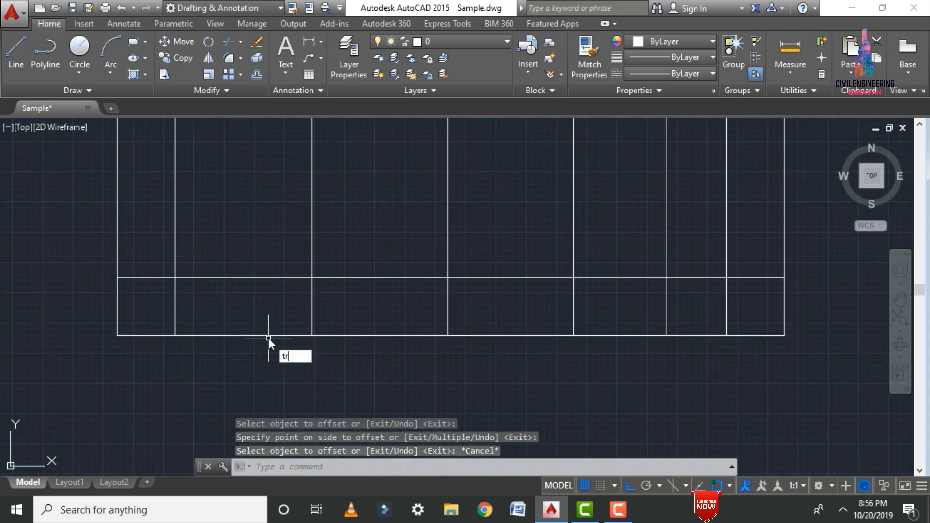
{"action": "key", "text": "Return"}
{"action": "key", "text": "Return"}
{"action": "left_click", "coordinate": [131, 298]}
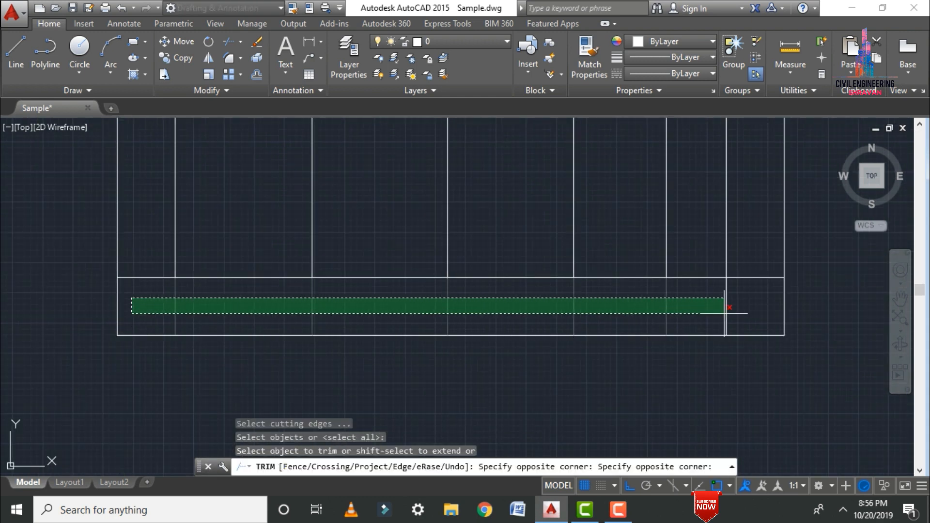
{"action": "left_click", "coordinate": [756, 315]}
{"action": "scroll", "coordinate": [339, 376], "scroll_direction": "down", "scroll_amount": 5}
{"action": "key", "text": "Escape"}
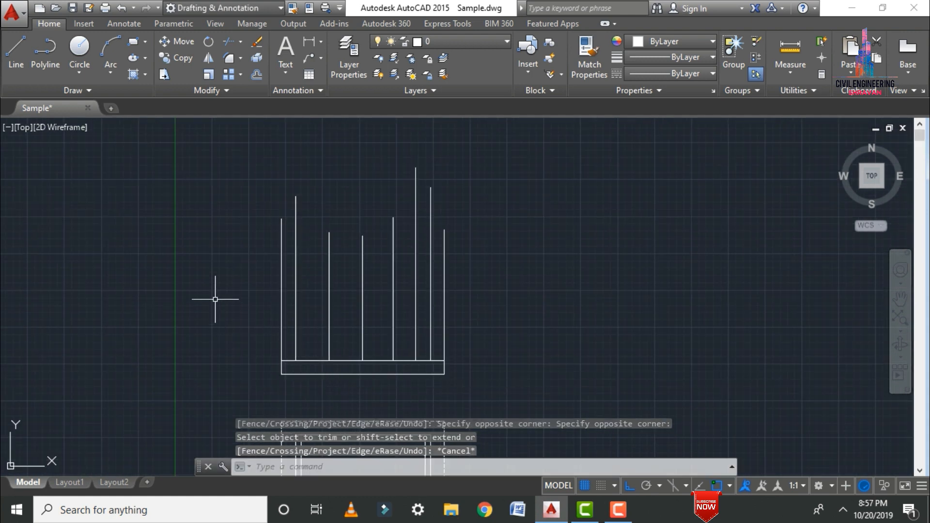
- Offset the top line of the base rectangle upward by 10'0"
{"action": "type", "text": "o"}
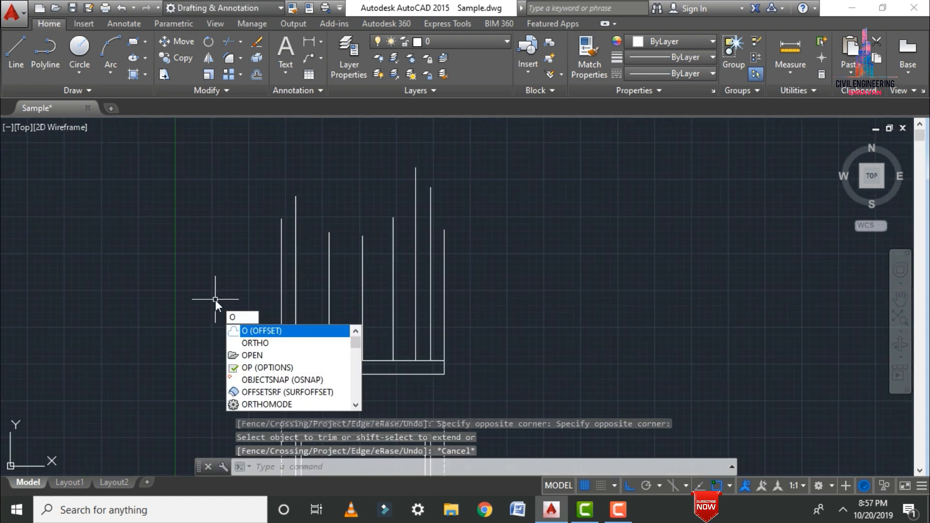
{"action": "key", "text": "Return"}
{"action": "type", "text": "1"}
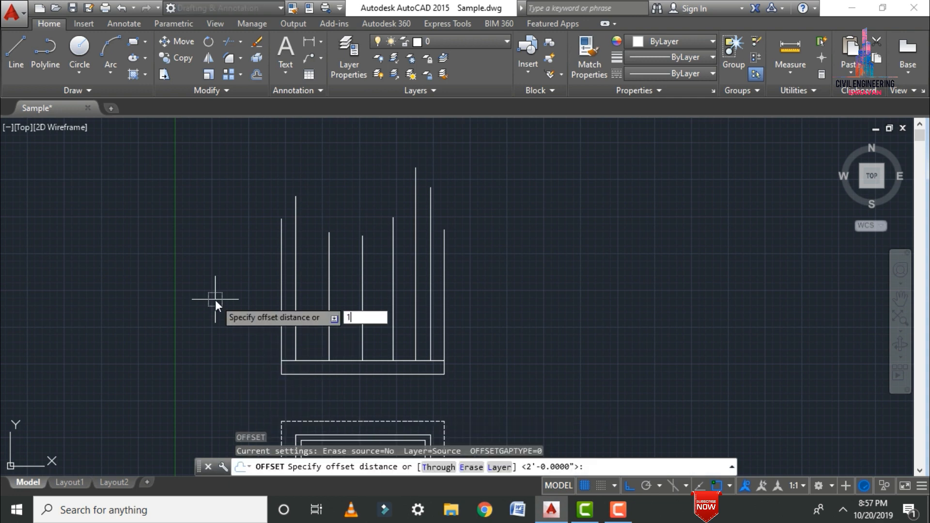
{"action": "type", "text": "0'0"}
{"action": "key", "text": "Return"}
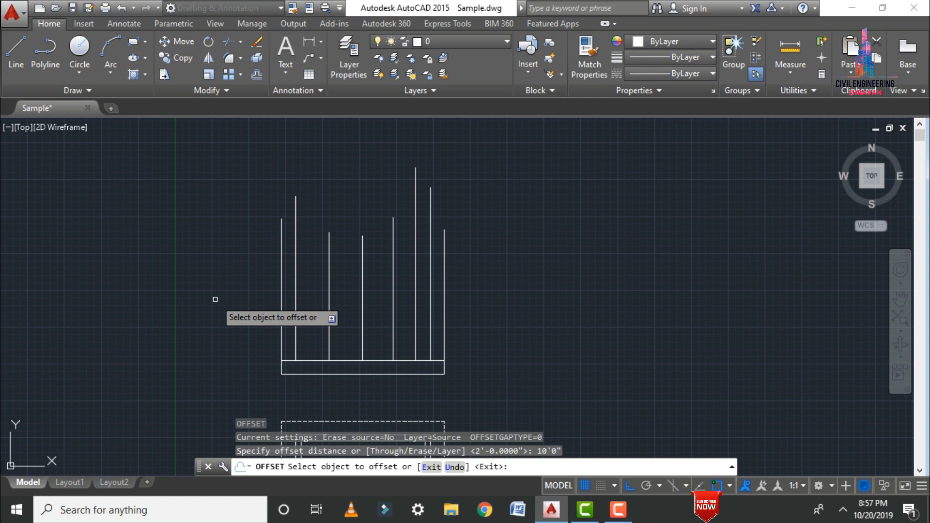
{"action": "left_click", "coordinate": [312, 361]}
{"action": "left_click", "coordinate": [231, 221]}
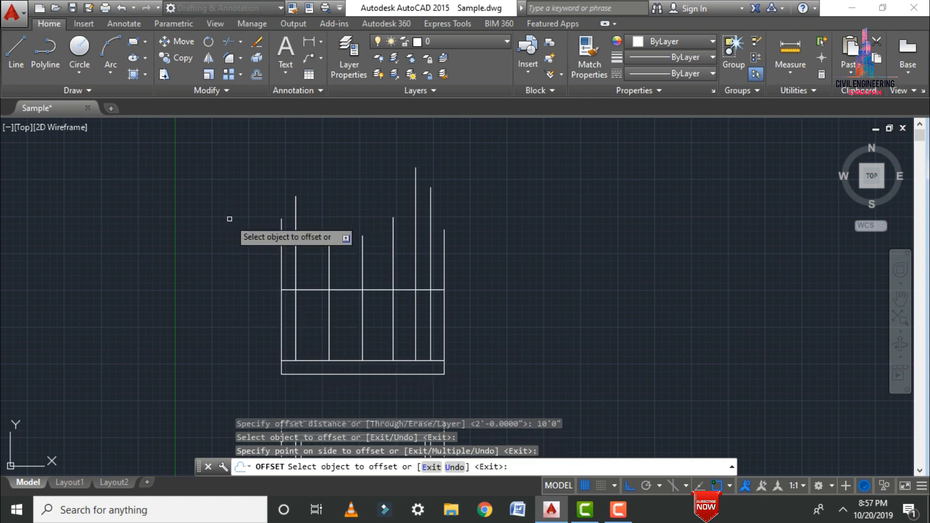
{"action": "key", "text": "Escape"}
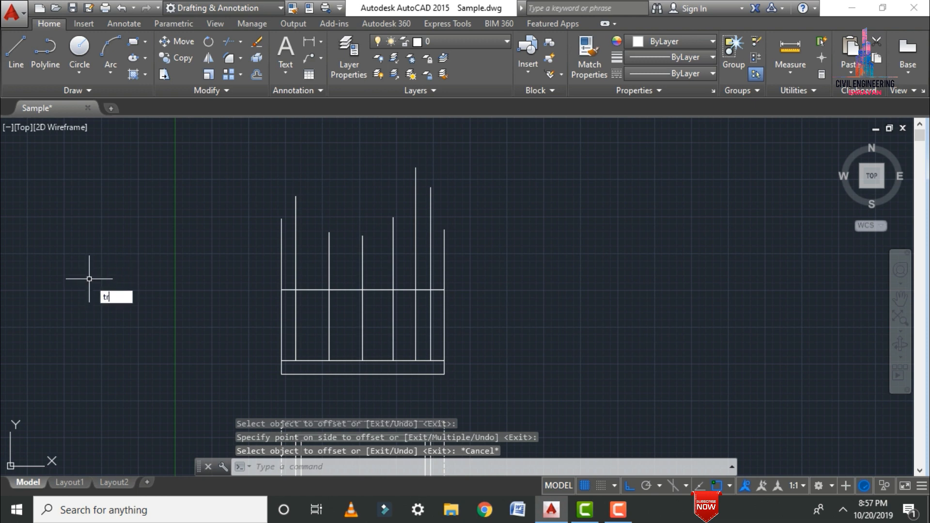
- Trim all vertical lines above the new upper line and the two outermost verticals between it and the base
{"action": "type", "text": "tr"}
{"action": "key", "text": "Return"}
{"action": "key", "text": "Return"}
{"action": "left_click_drag", "start_coordinate": [238, 236], "coordinate": [539, 255]}
{"action": "left_click", "coordinate": [444, 313]}
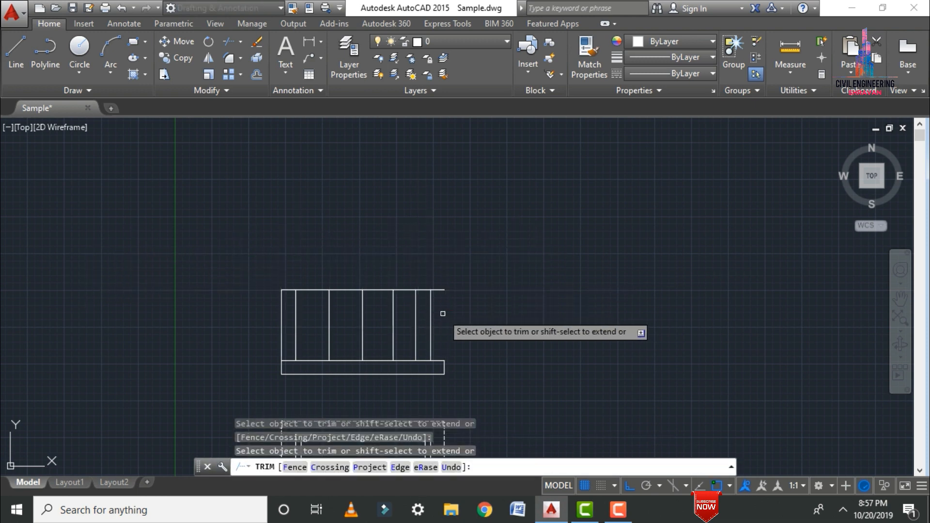
{"action": "scroll", "coordinate": [285, 311], "scroll_direction": "up", "scroll_amount": 4}
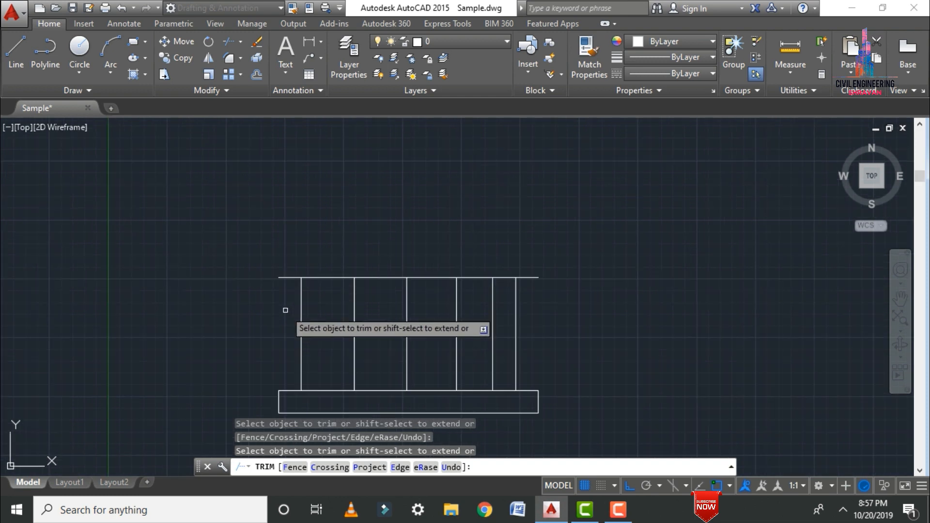
{"action": "key", "text": "Escape"}
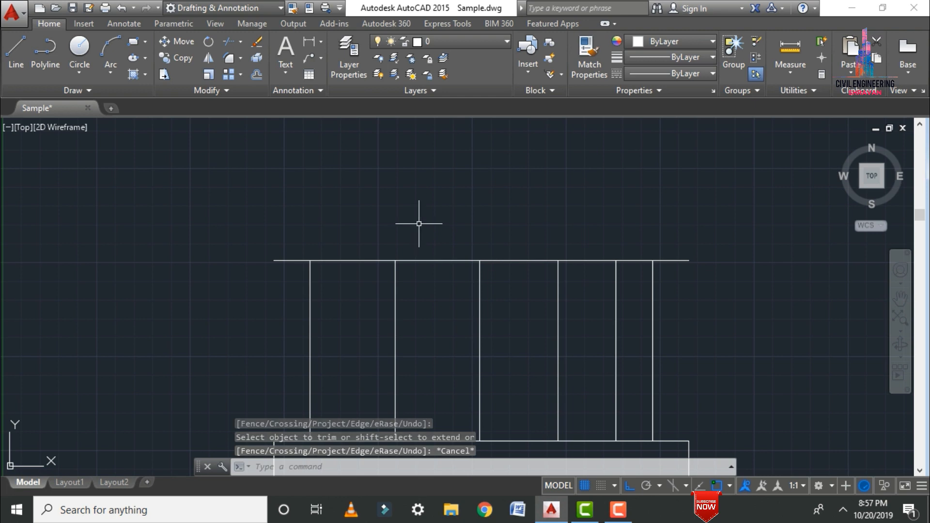
- Offset the elevation's uppermost horizontal line upward by 5" to form the roof slab thickness
{"action": "type", "text": "O"}
{"action": "key", "text": "Return"}
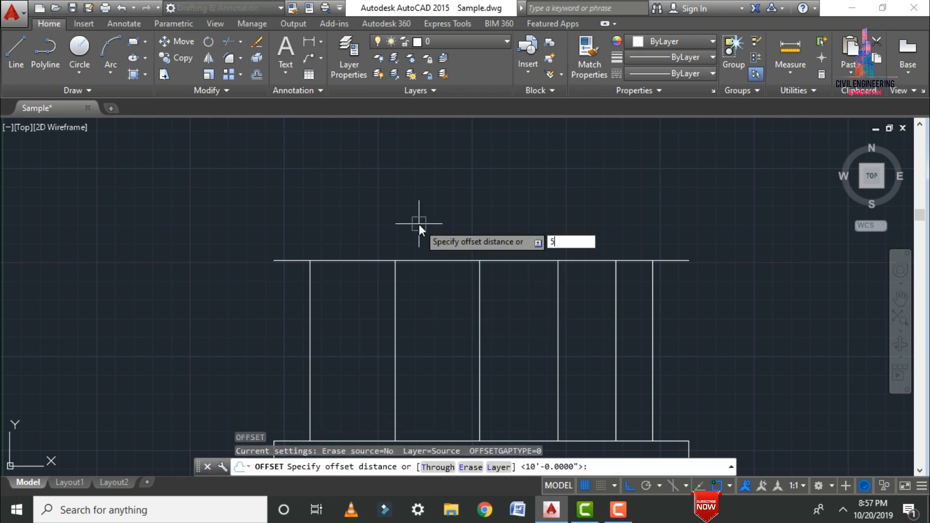
{"action": "type", "text": "5\""}
{"action": "key", "text": "Return"}
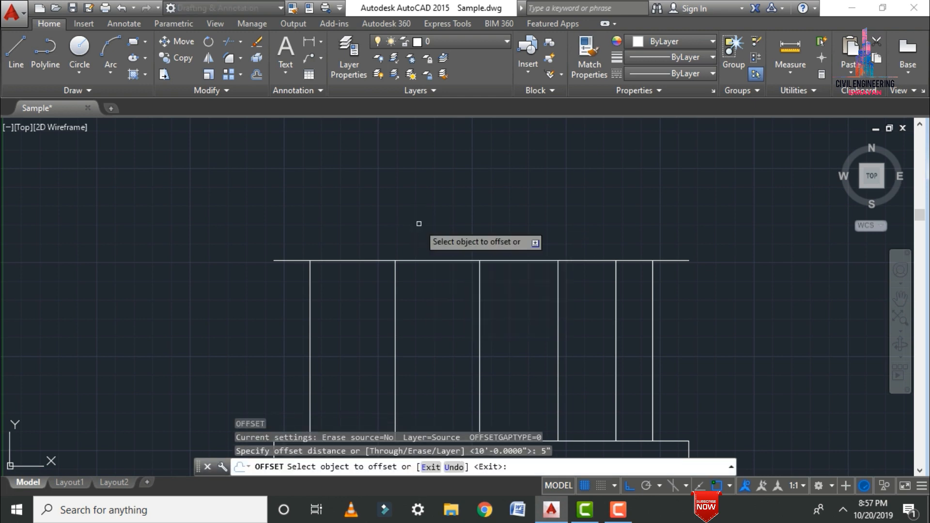
{"action": "left_click", "coordinate": [415, 261]}
{"action": "left_click", "coordinate": [420, 196]}
{"action": "key", "text": "Escape"}
- Draw a short vertical line closing the left end of the roof slab
{"action": "type", "text": "L"}
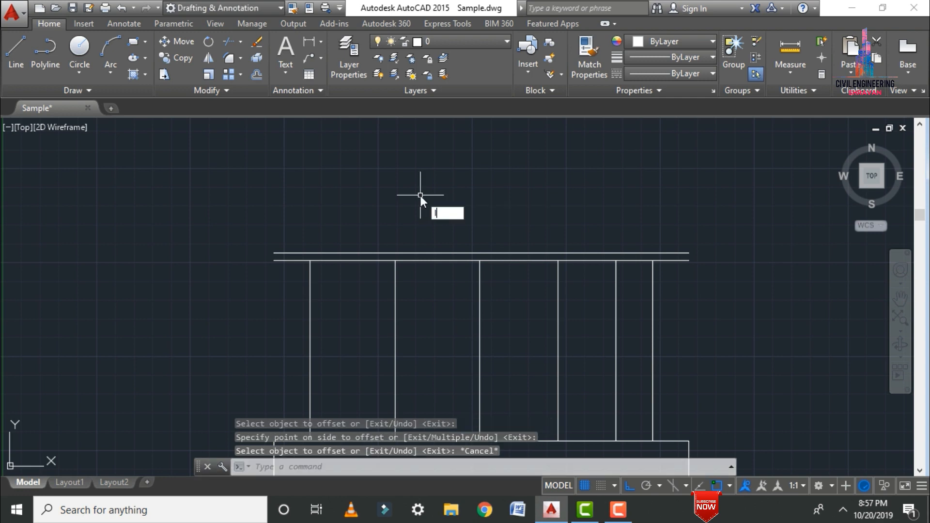
{"action": "key", "text": "Return"}
{"action": "scroll", "coordinate": [266, 253], "scroll_direction": "up", "scroll_amount": 6}
{"action": "left_click", "coordinate": [336, 239]}
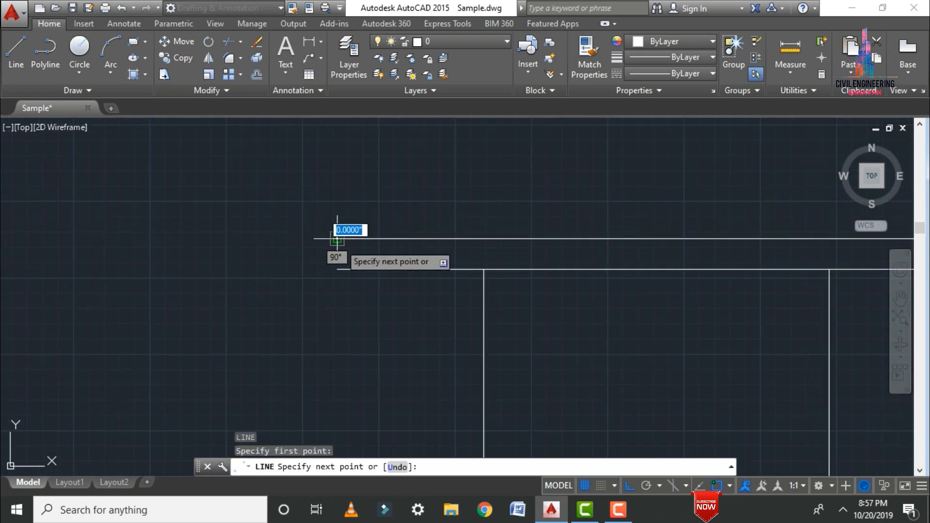
{"action": "left_click", "coordinate": [336, 269]}
{"action": "scroll", "coordinate": [327, 269], "scroll_direction": "down", "scroll_amount": 6}
{"action": "key", "text": "Escape"}
- Draw a short vertical line closing the right end of the roof slab
{"action": "type", "text": "L"}
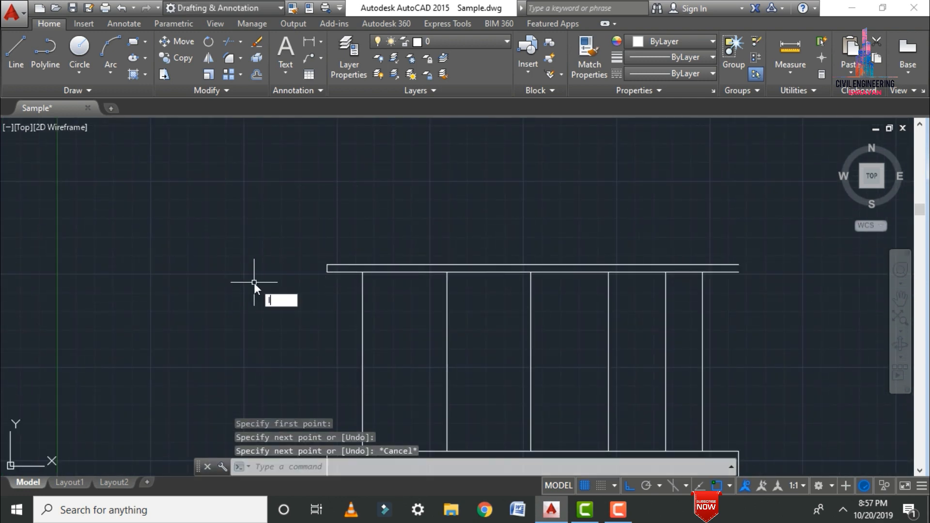
{"action": "key", "text": "Return"}
{"action": "scroll", "coordinate": [739, 249], "scroll_direction": "up", "scroll_amount": 5}
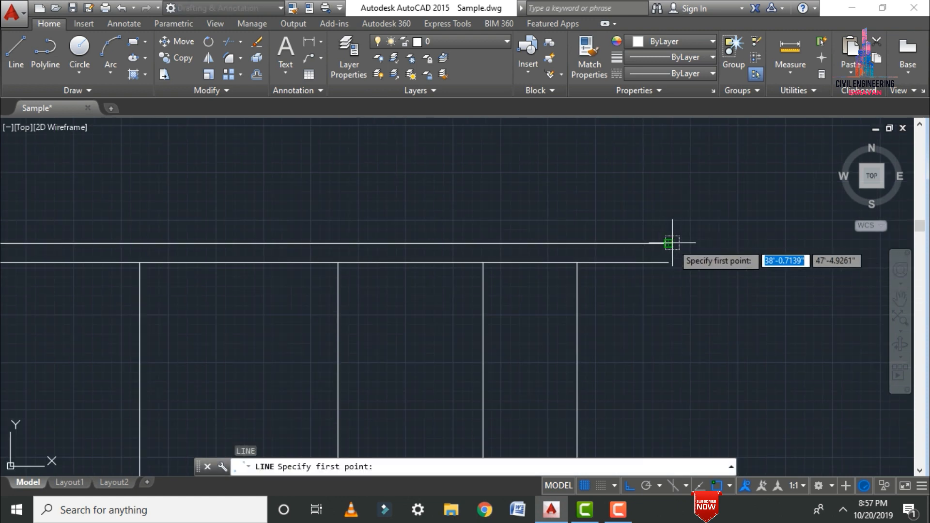
{"action": "left_click", "coordinate": [668, 262]}
{"action": "scroll", "coordinate": [698, 223], "scroll_direction": "down", "scroll_amount": 2}
{"action": "key", "text": "Escape"}
{"action": "scroll", "coordinate": [700, 223], "scroll_direction": "down", "scroll_amount": 6}
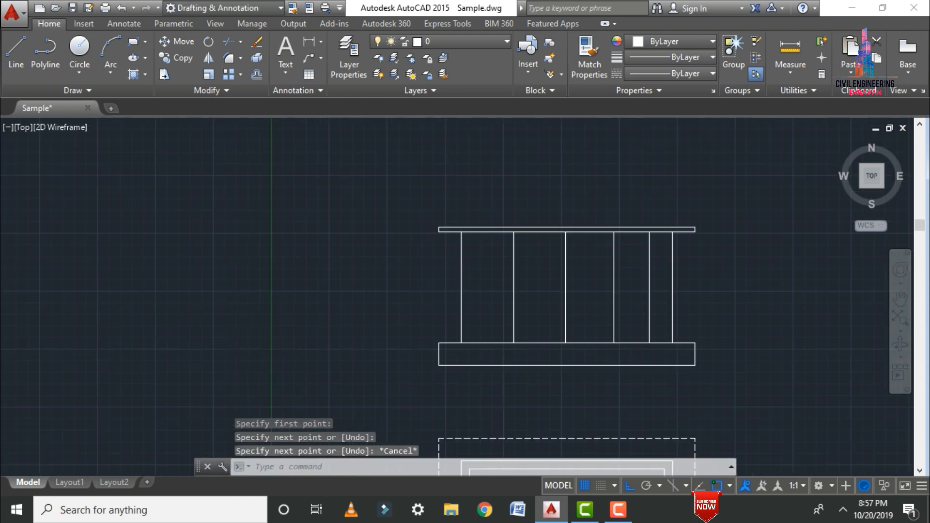
- Offset the roof slab's top line upward by 3'0" for the parapet
{"action": "scroll", "coordinate": [708, 213], "scroll_direction": "up", "scroll_amount": 5}
{"action": "type", "text": "O"}
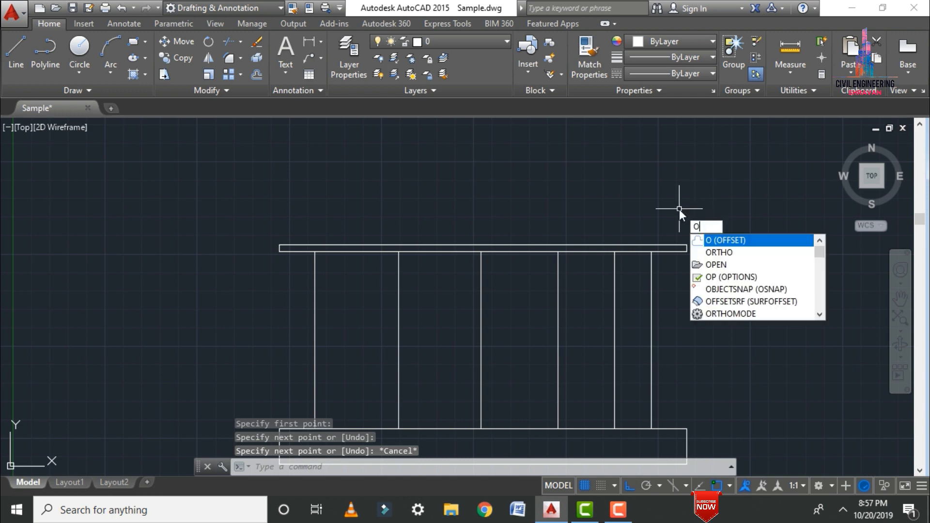
{"action": "key", "text": "Escape"}
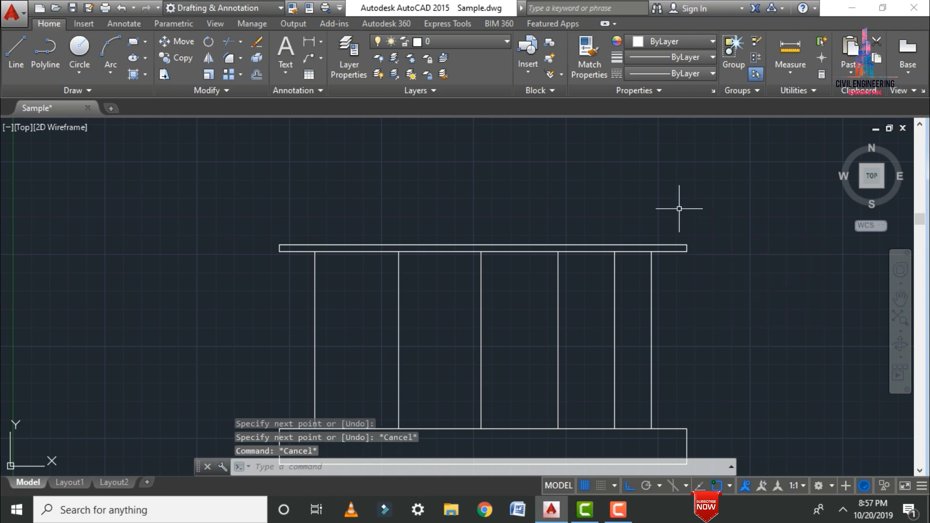
{"action": "type", "text": "O"}
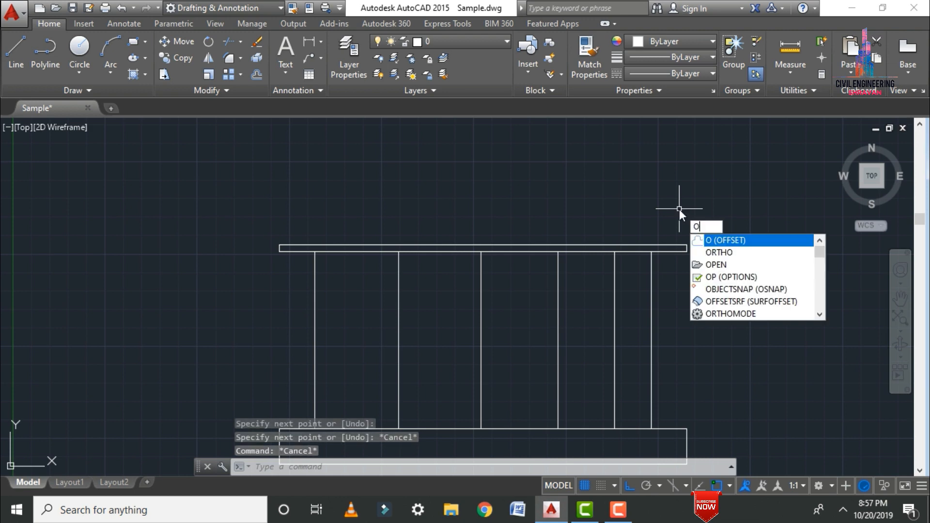
{"action": "key", "text": "Return"}
{"action": "type", "text": "3'0\""}
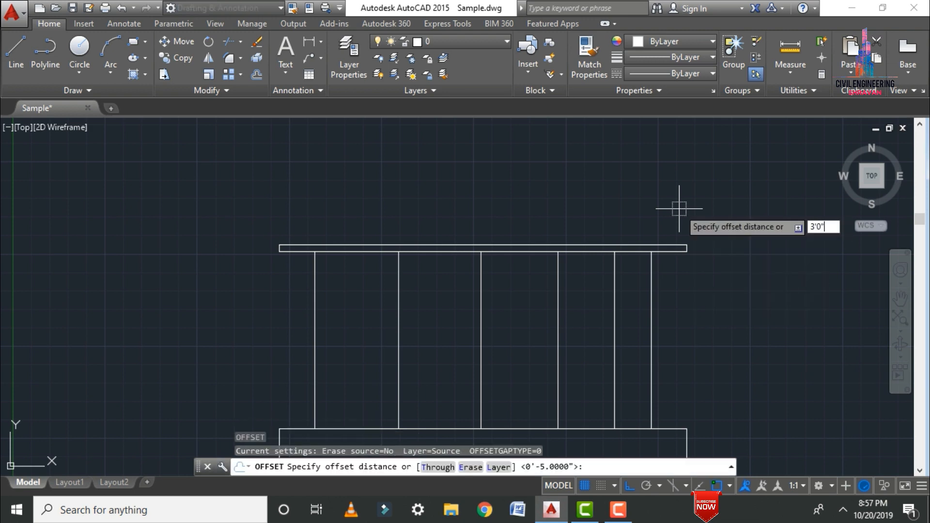
{"action": "key", "text": "Return"}
{"action": "left_click", "coordinate": [582, 246]}
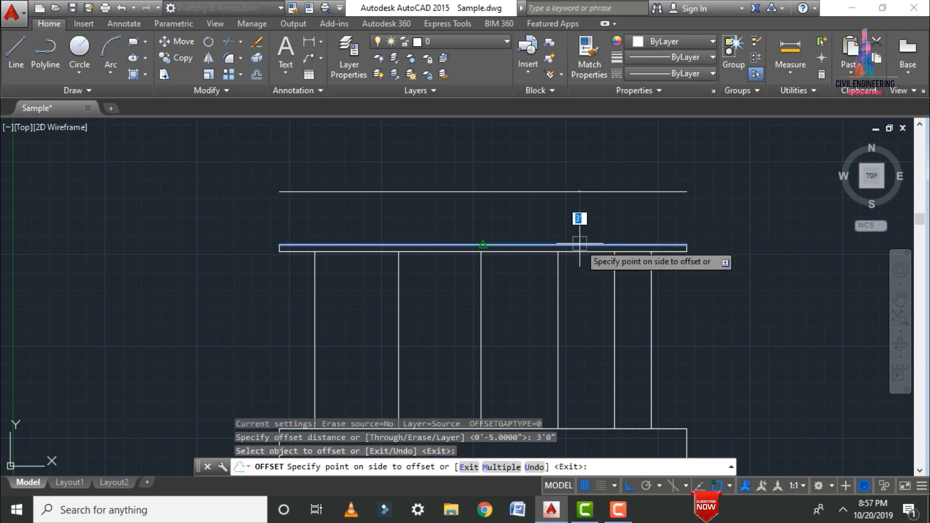
{"action": "left_click", "coordinate": [557, 192]}
{"action": "key", "text": "Escape"}
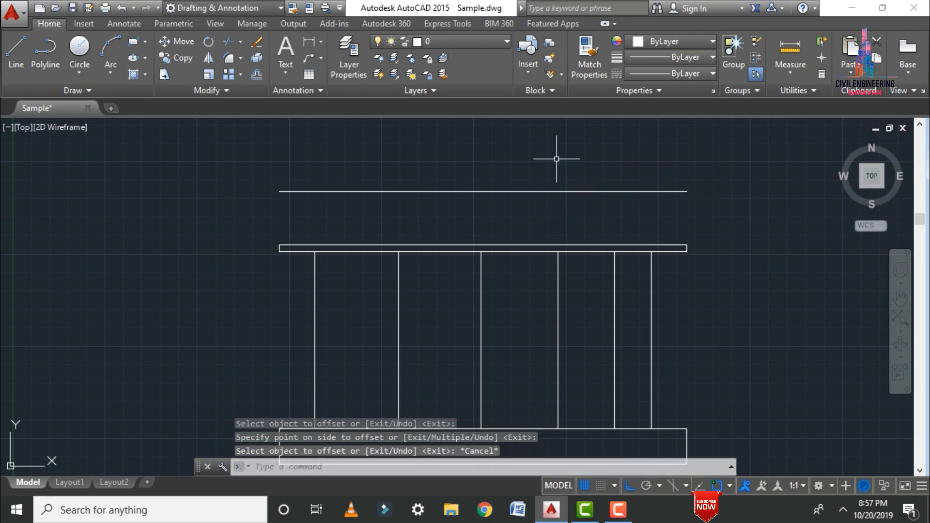
- Extend both end lines of the roof slab up to the parapet's top line
{"action": "type", "text": "ex"}
{"action": "key", "text": "Return"}
{"action": "key", "text": "Return"}
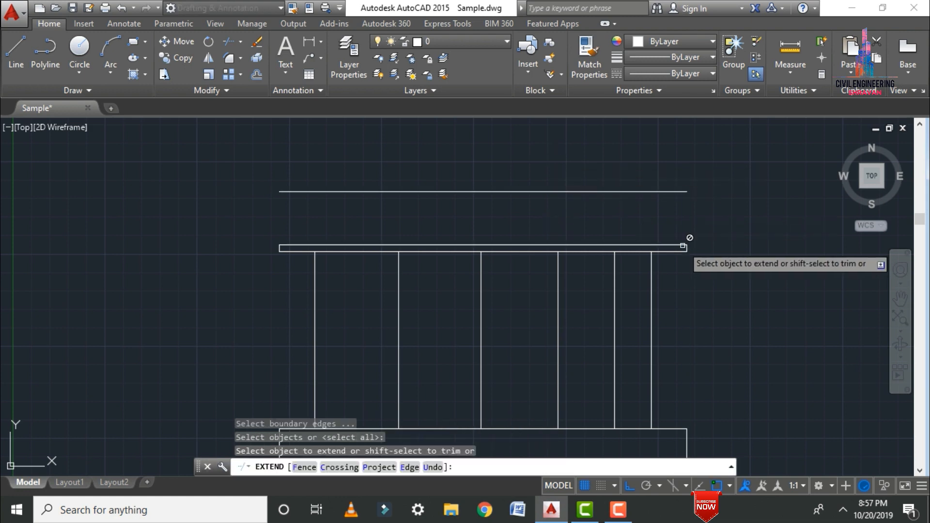
{"action": "left_click", "coordinate": [683, 246]}
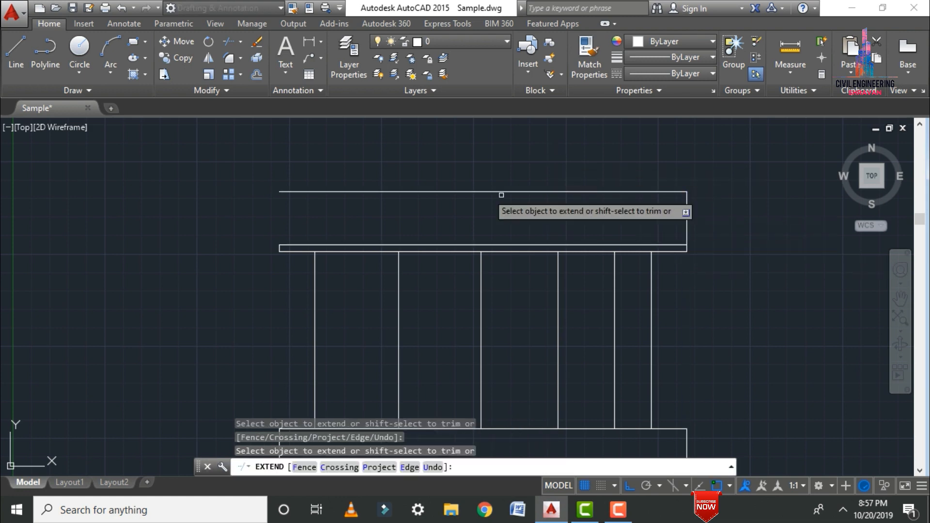
{"action": "left_click", "coordinate": [276, 245]}
{"action": "key", "text": "Escape"}
{"action": "scroll", "coordinate": [458, 211], "scroll_direction": "down", "scroll_amount": 5}
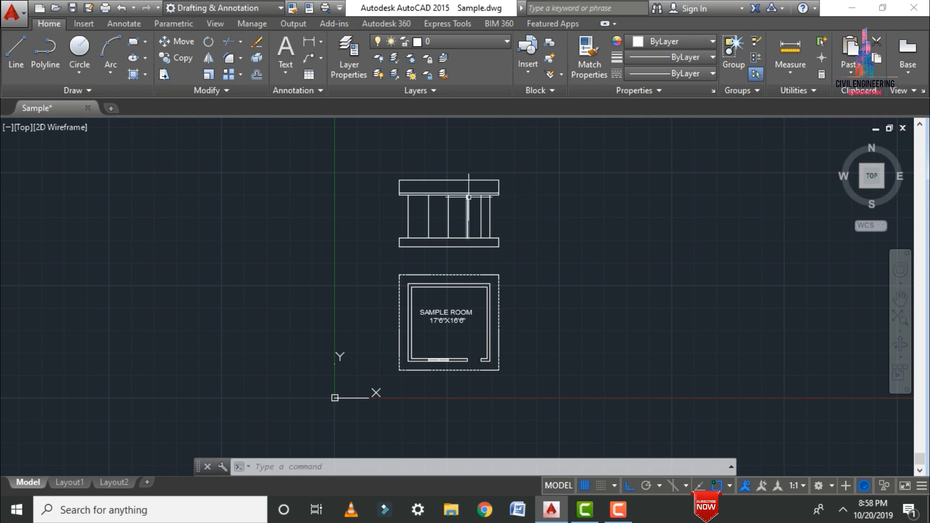
- Offset the top line of the base rectangle upward by 3'0" for the window sill
{"action": "scroll", "coordinate": [458, 204], "scroll_direction": "up", "scroll_amount": 4}
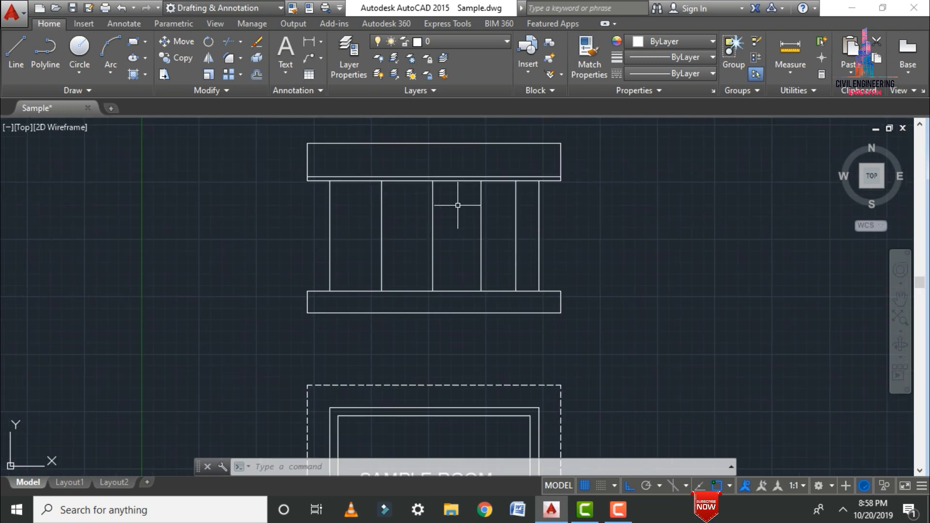
{"action": "scroll", "coordinate": [440, 233], "scroll_direction": "up", "scroll_amount": 2}
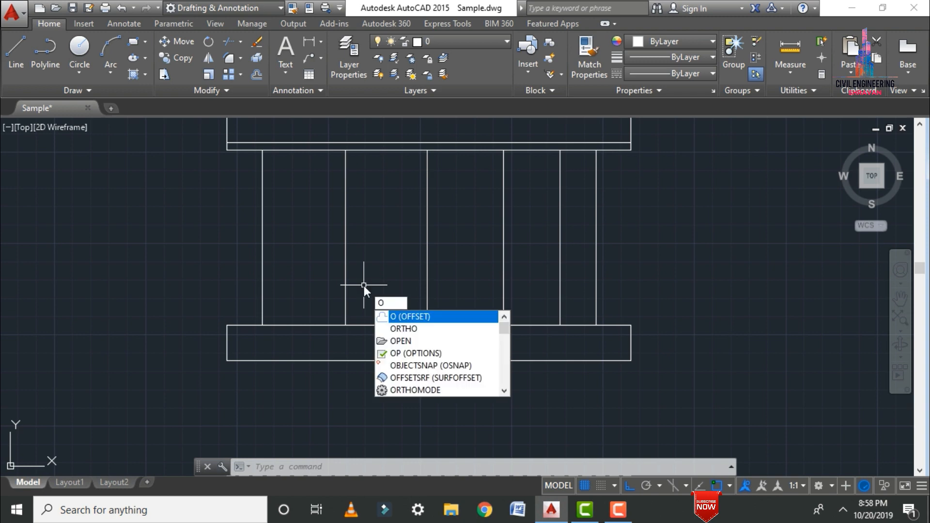
{"action": "key", "text": "Return"}
{"action": "type", "text": "3'0"}
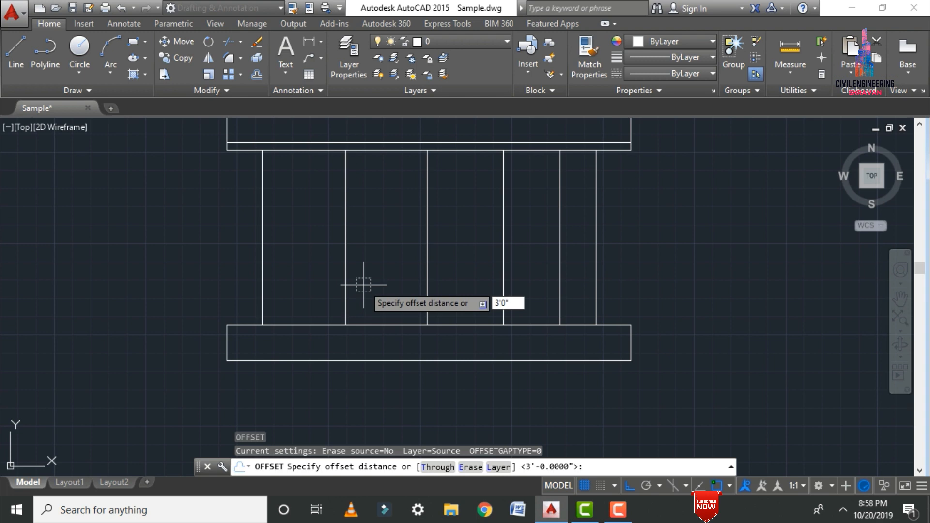
{"action": "type", "text": "\""}
{"action": "key", "text": "Return"}
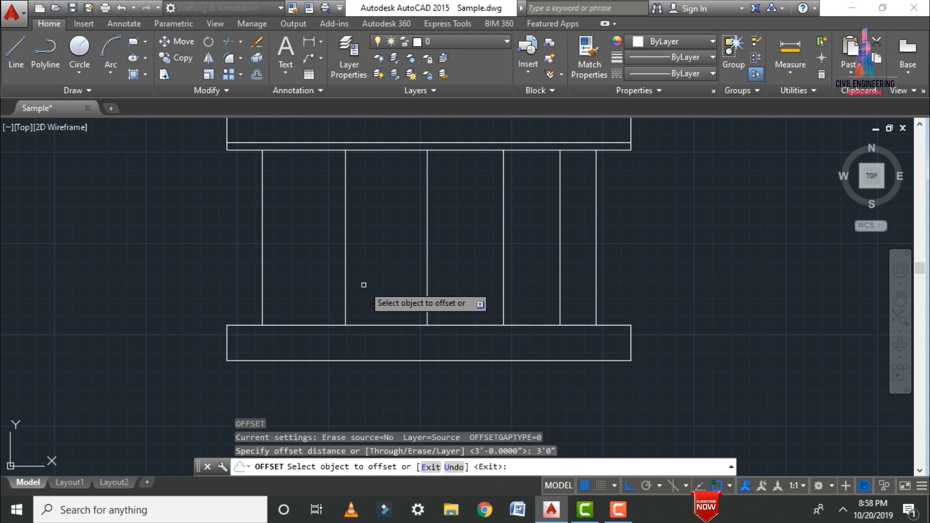
{"action": "left_click", "coordinate": [398, 326]}
{"action": "left_click", "coordinate": [404, 250]}
{"action": "key", "text": "Escape"}
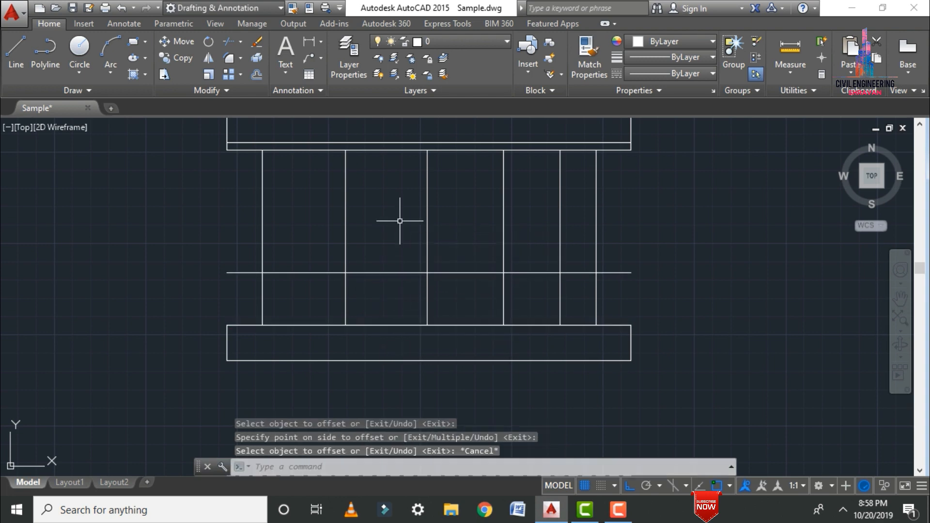
- Trim the sill line on both sides, keeping only the segment between the two window edge lines
{"action": "type", "text": "tr"}
{"action": "key", "text": "Return"}
{"action": "key", "text": "Return"}
{"action": "left_click", "coordinate": [239, 241]}
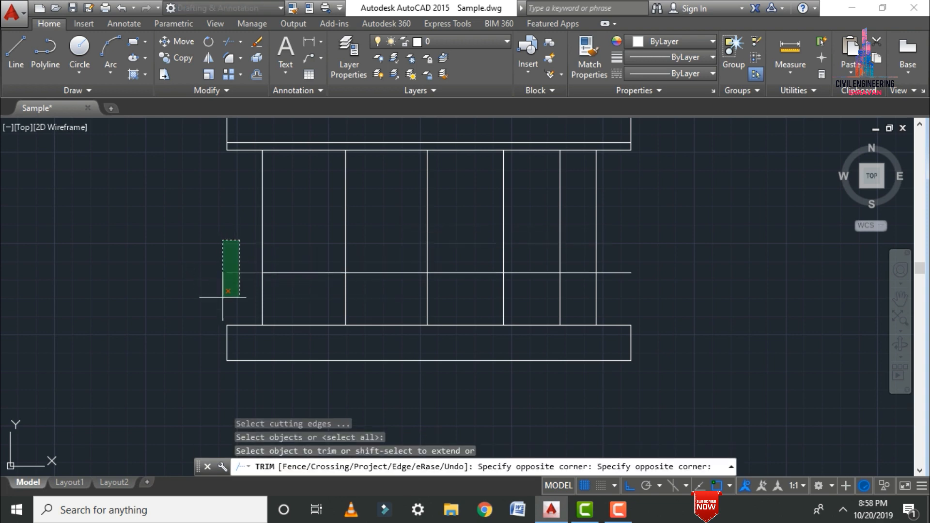
{"action": "left_click", "coordinate": [224, 293]}
{"action": "left_click", "coordinate": [290, 246]}
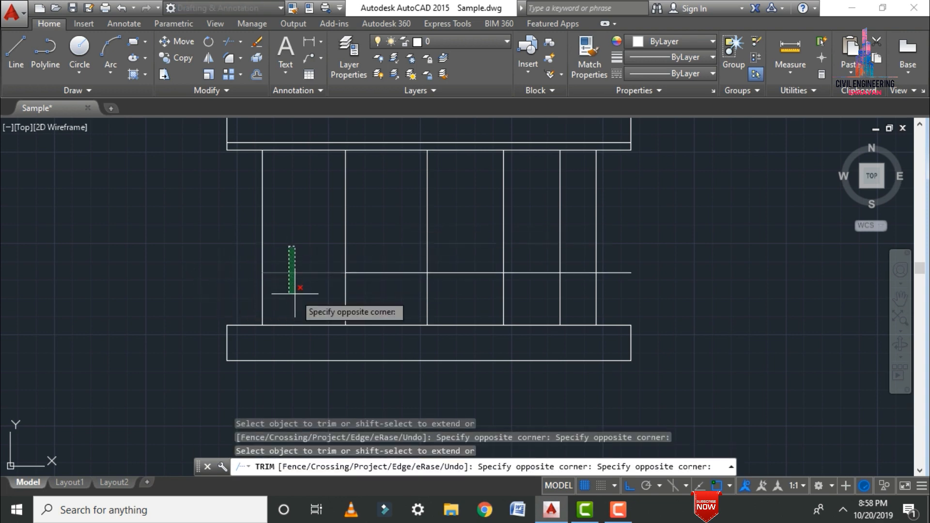
{"action": "left_click", "coordinate": [295, 294]}
{"action": "left_click", "coordinate": [627, 252]}
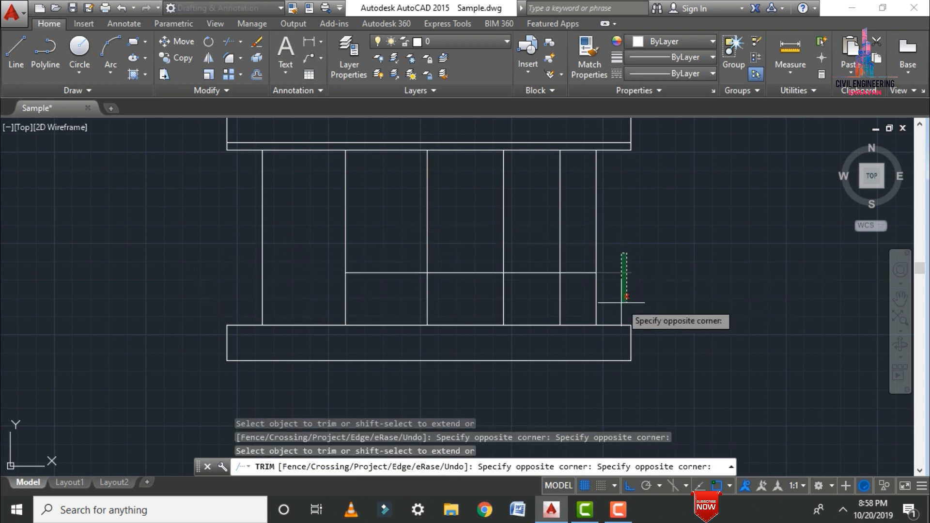
{"action": "left_click", "coordinate": [615, 302]}
{"action": "left_click", "coordinate": [577, 271]}
{"action": "left_click", "coordinate": [535, 272]}
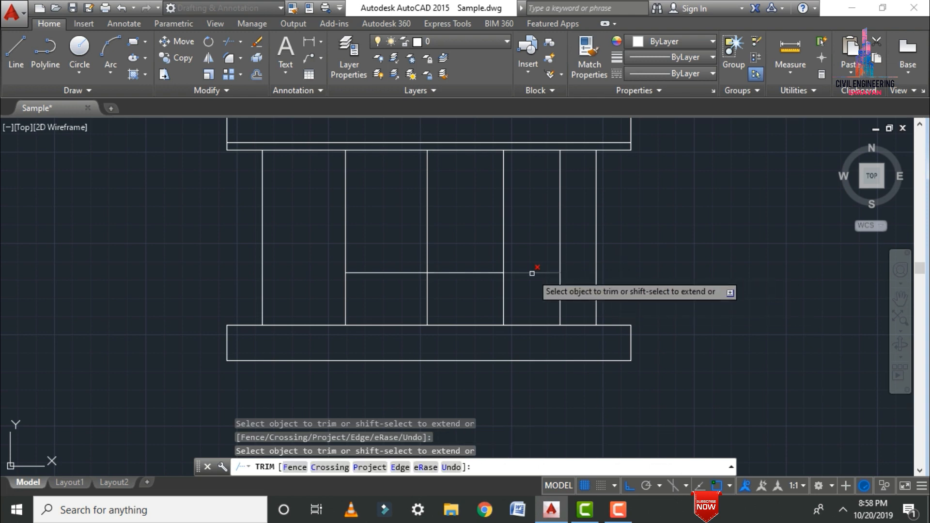
{"action": "left_click", "coordinate": [444, 272]}
- Trim the two window edge lines between the sill and the base
{"action": "left_click", "coordinate": [445, 300]}
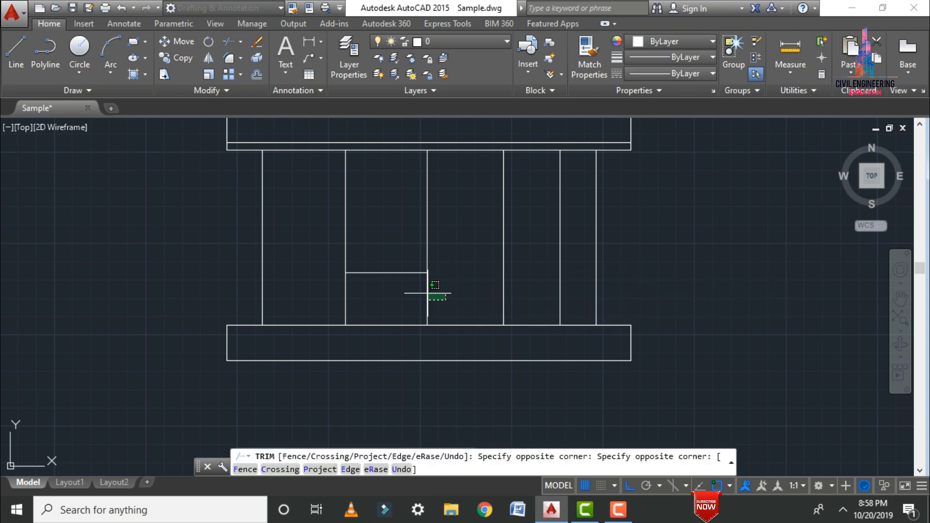
{"action": "left_click", "coordinate": [305, 283]}
{"action": "scroll", "coordinate": [622, 257], "scroll_direction": "down", "scroll_amount": 4}
{"action": "key", "text": "Escape"}
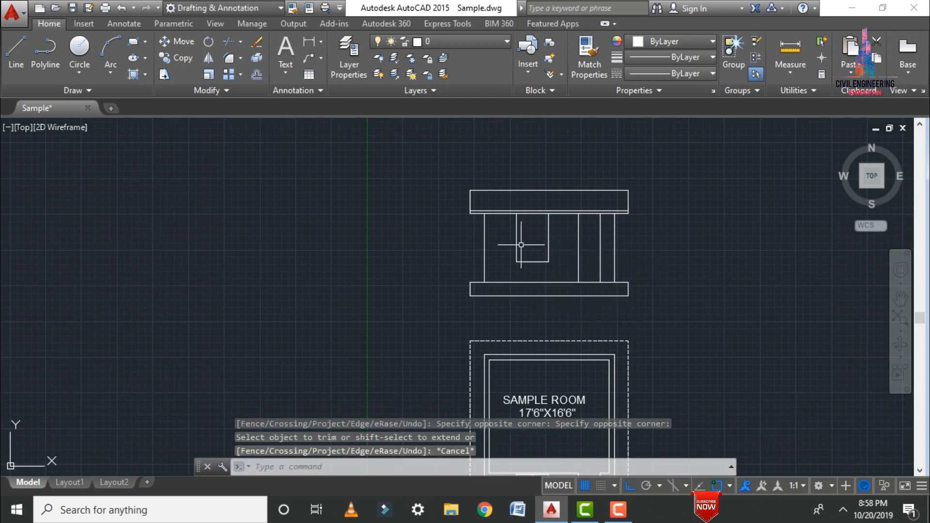
- Switch to File Explorer and open the doors_elevation drawing from the Blocks folder
{"action": "left_click", "coordinate": [853, 9]}
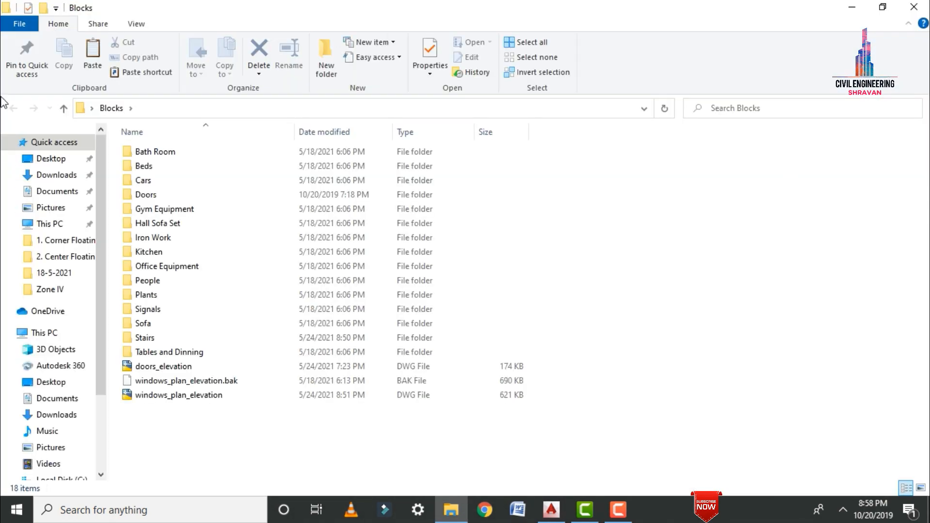
{"action": "left_click", "coordinate": [163, 369]}
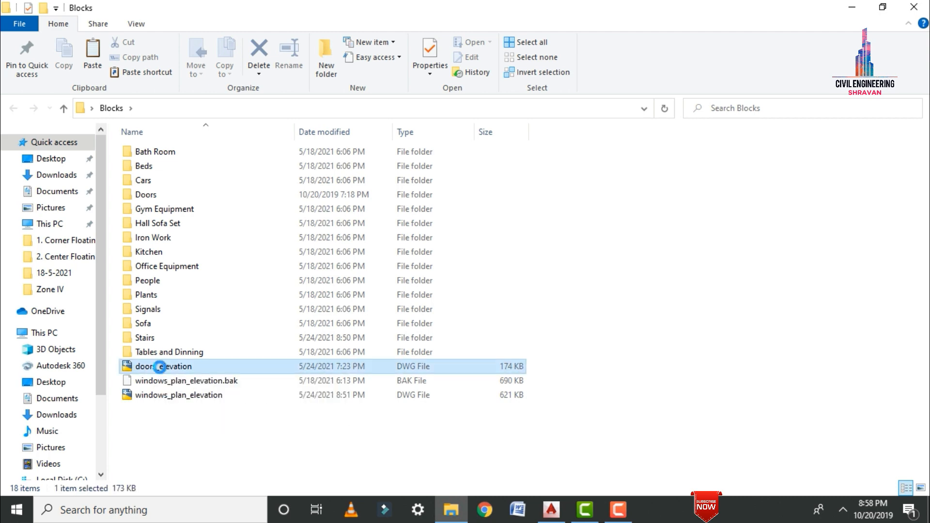
{"action": "double_click", "coordinate": [160, 366]}
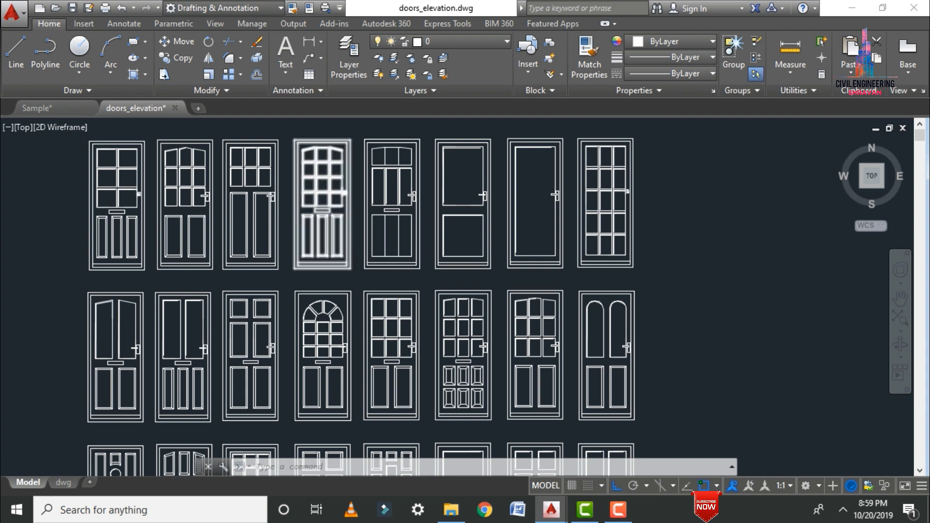
- Copy the second door in the top row, with nine glass panes and two lower panels, to the clipboard
{"action": "scroll", "coordinate": [343, 216], "scroll_direction": "down", "scroll_amount": 2}
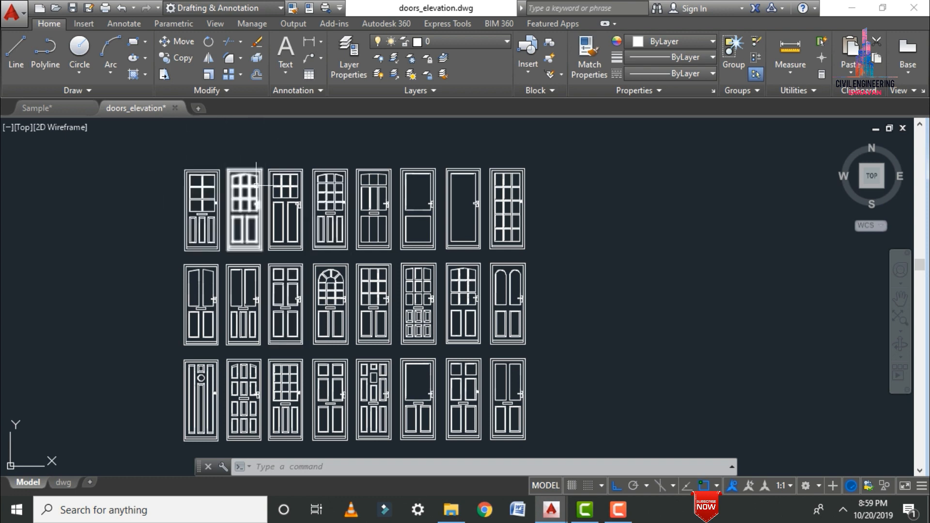
{"action": "scroll", "coordinate": [255, 184], "scroll_direction": "up", "scroll_amount": 6}
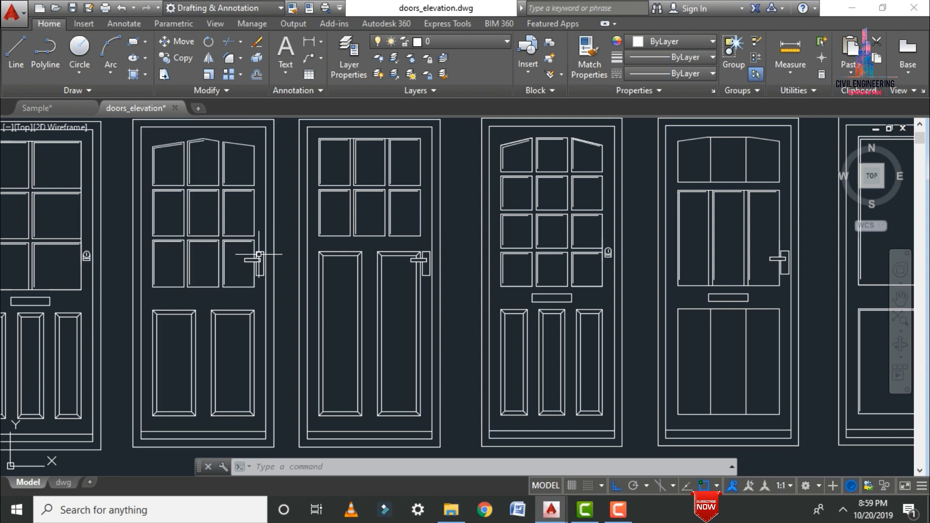
{"action": "scroll", "coordinate": [256, 256], "scroll_direction": "down", "scroll_amount": 2}
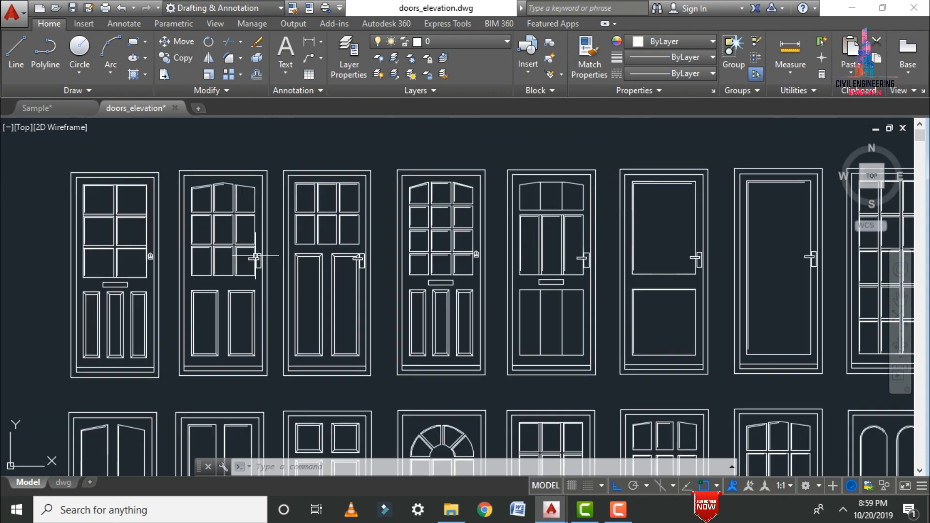
{"action": "left_click", "coordinate": [256, 257]}
{"action": "key", "text": "ctrl+c"}
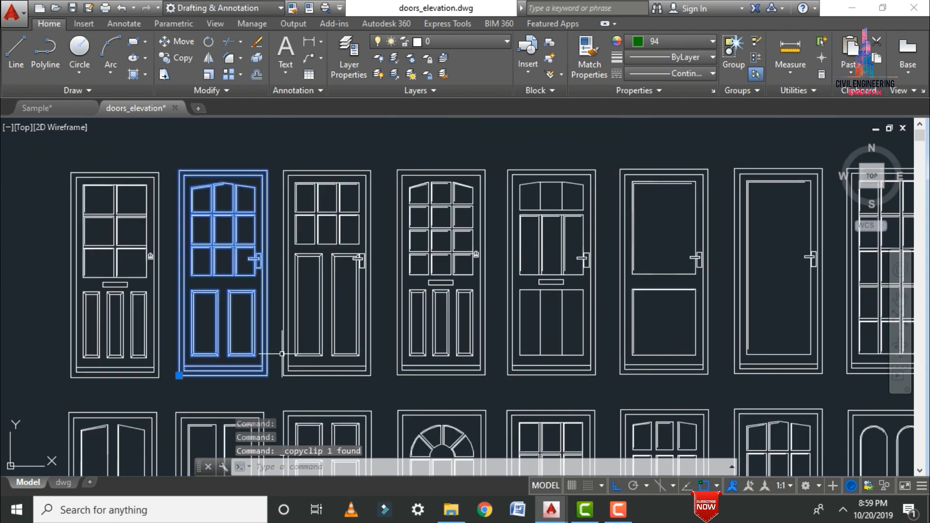
- Switch to Sample.dwg and paste the copied door in the empty space beside the elevation
{"action": "mouse_move", "coordinate": [551, 509]}
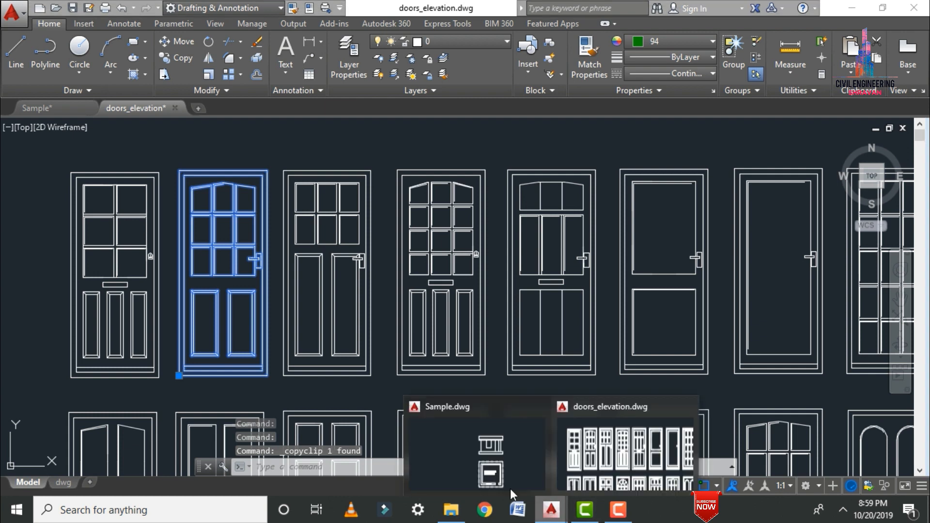
{"action": "left_click", "coordinate": [448, 450]}
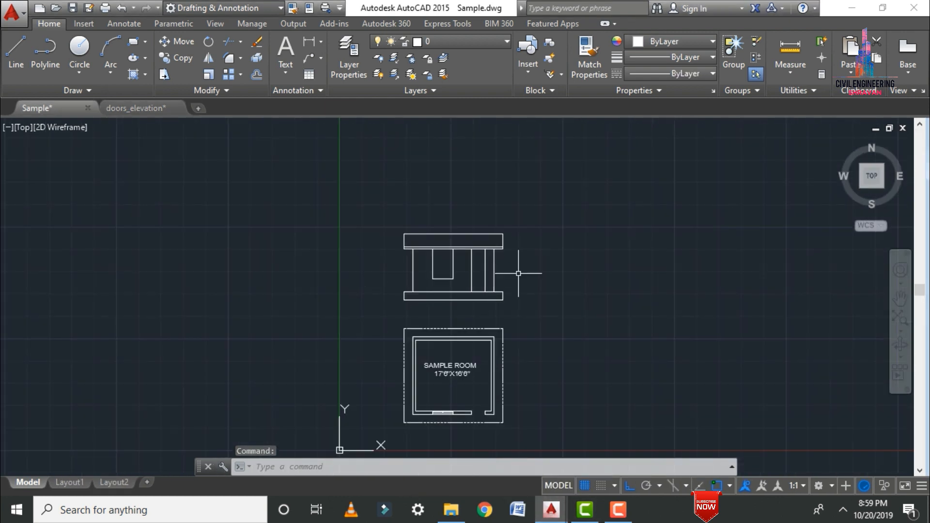
{"action": "key", "text": "ctrl+v"}
{"action": "left_click", "coordinate": [537, 292]}
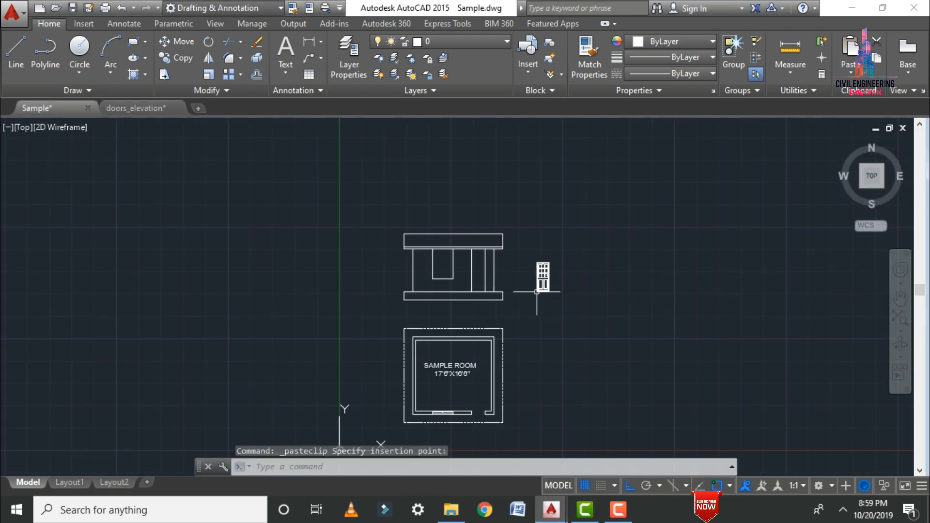
- Move the door by its lower right corner onto the foot of the right door edge line on the plinth, with Ortho off
{"action": "scroll", "coordinate": [534, 291], "scroll_direction": "up", "scroll_amount": 6}
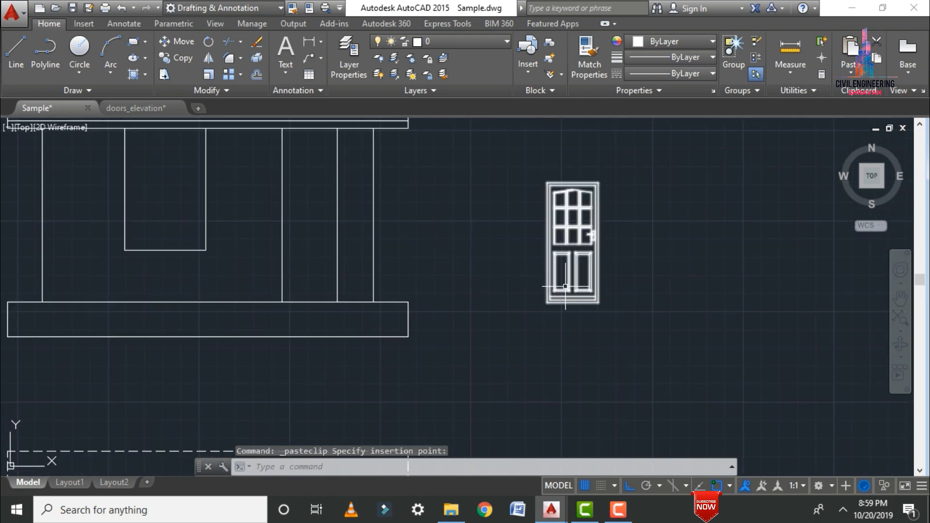
{"action": "key", "text": "Return"}
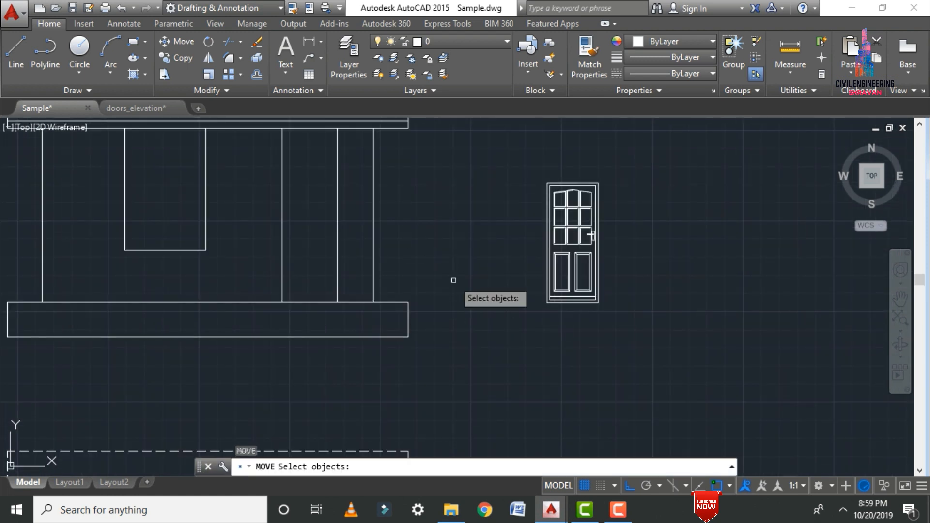
{"action": "left_click", "coordinate": [582, 201]}
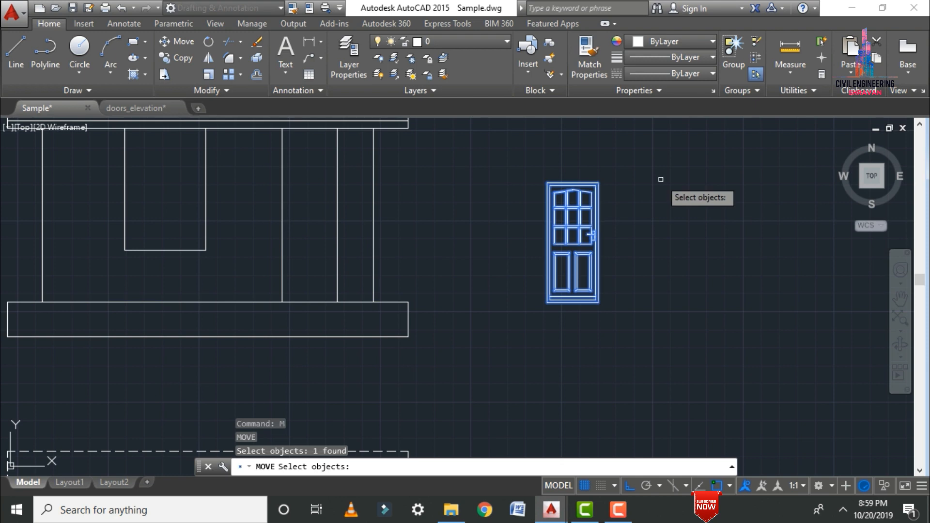
{"action": "key", "text": "Return"}
{"action": "scroll", "coordinate": [610, 305], "scroll_direction": "up", "scroll_amount": 10}
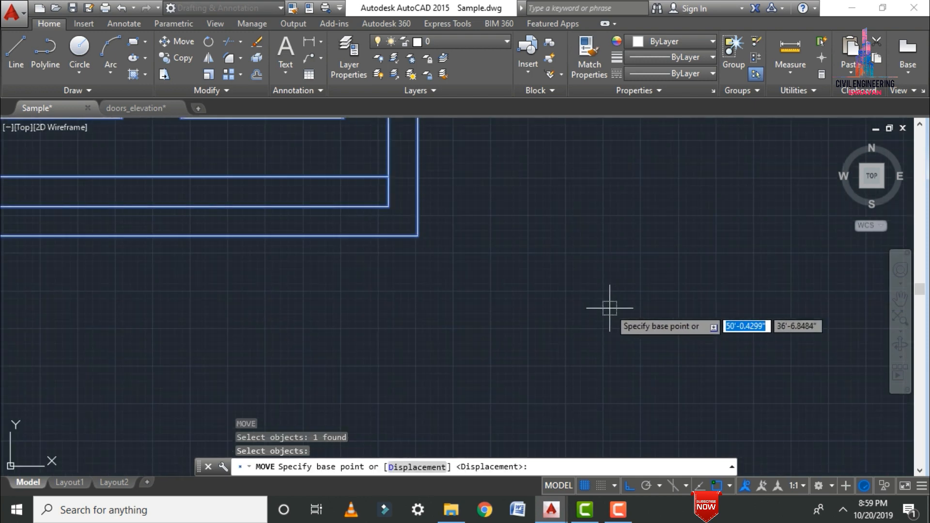
{"action": "left_click", "coordinate": [418, 236]}
{"action": "scroll", "coordinate": [629, 332], "scroll_direction": "down", "scroll_amount": 8}
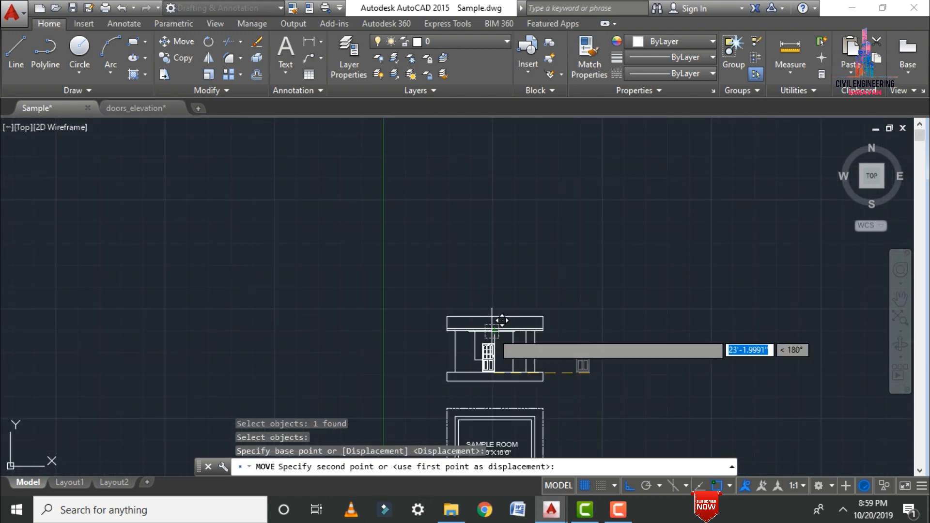
{"action": "key", "text": "F8"}
{"action": "scroll", "coordinate": [538, 373], "scroll_direction": "up", "scroll_amount": 7}
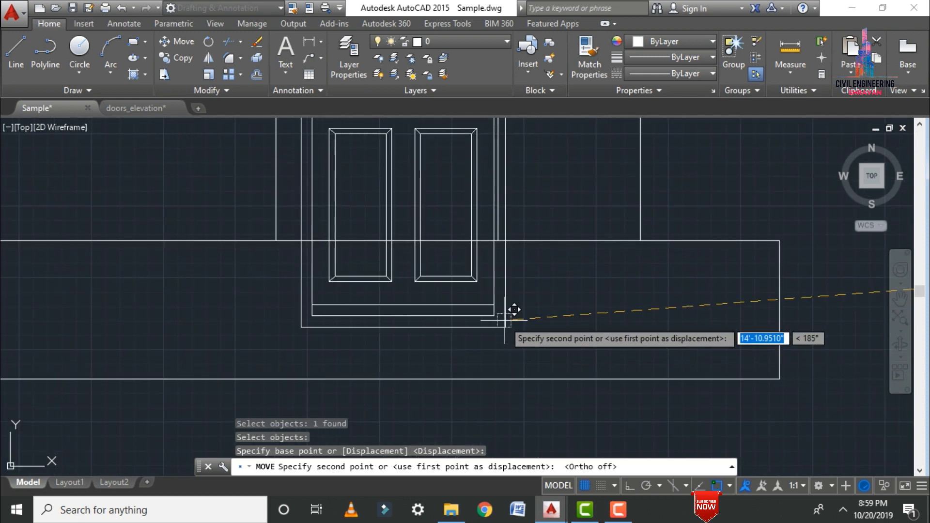
{"action": "left_click", "coordinate": [508, 230]}
{"action": "scroll", "coordinate": [485, 298], "scroll_direction": "down", "scroll_amount": 8}
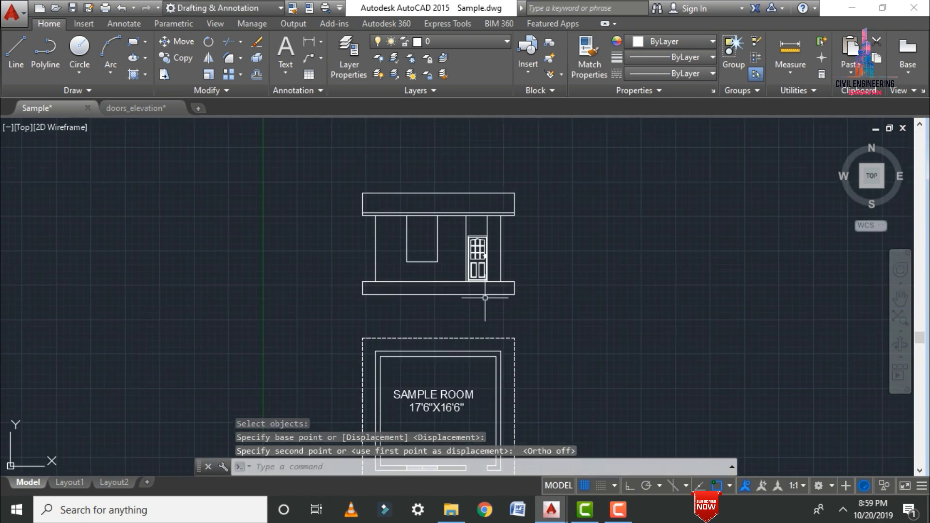
{"action": "key", "text": "Escape"}
- Delete the two vertical door edge lines on either side of the placed door
{"action": "scroll", "coordinate": [482, 233], "scroll_direction": "up", "scroll_amount": 6}
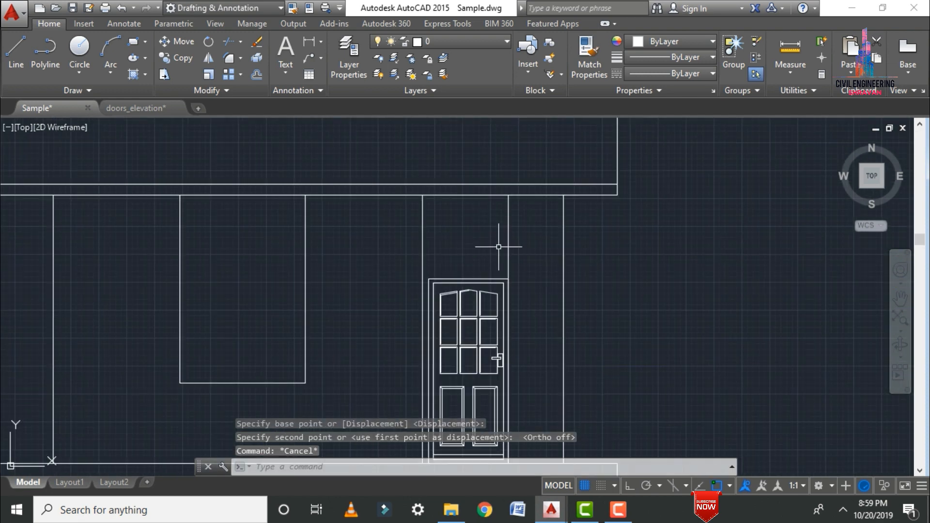
{"action": "left_click", "coordinate": [508, 246]}
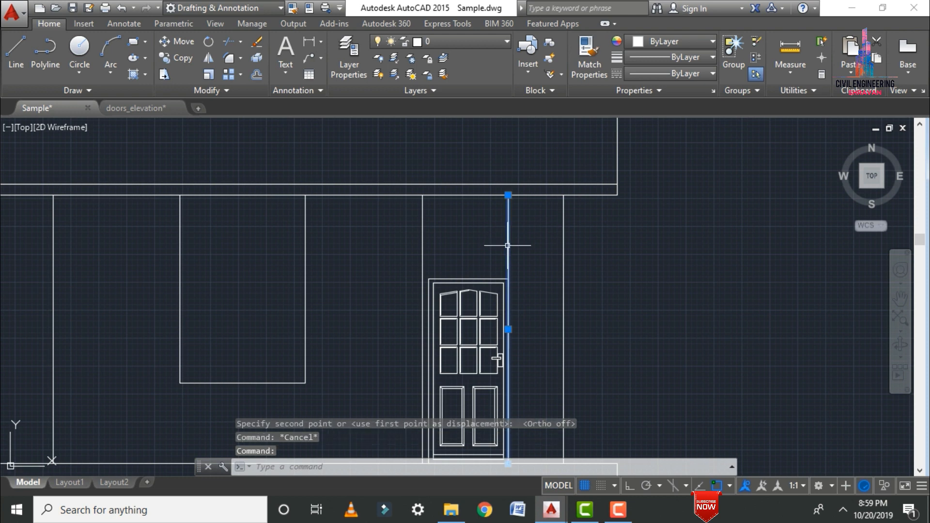
{"action": "left_click", "coordinate": [423, 248]}
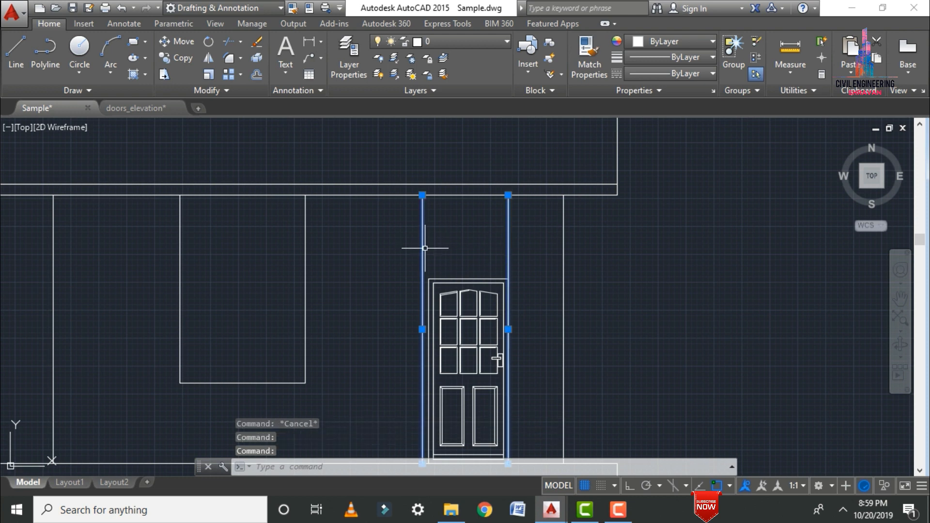
{"action": "key", "text": "Delete"}
{"action": "scroll", "coordinate": [547, 199], "scroll_direction": "down", "scroll_amount": 4}
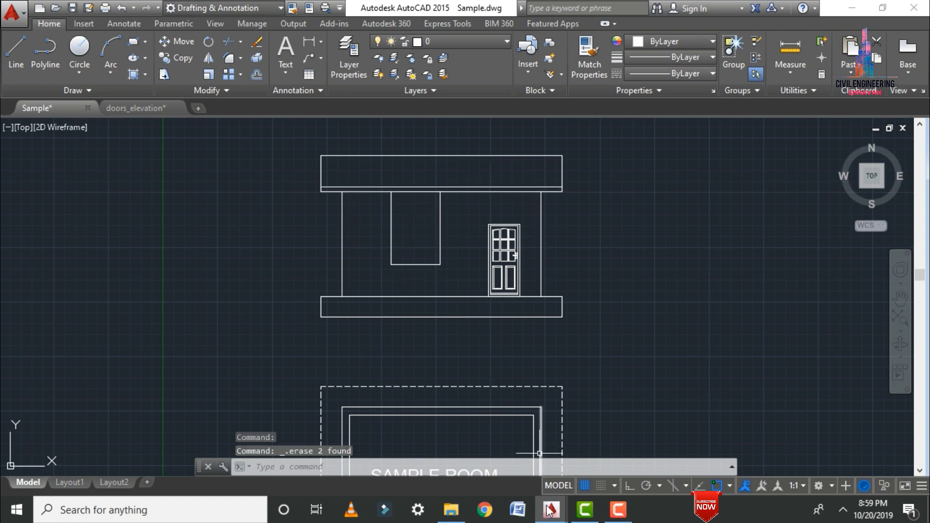
- Open windows_plan_elevation from the Blocks folder and copy the third window elevation in the lower row to the clipboard
{"action": "left_click", "coordinate": [451, 510]}
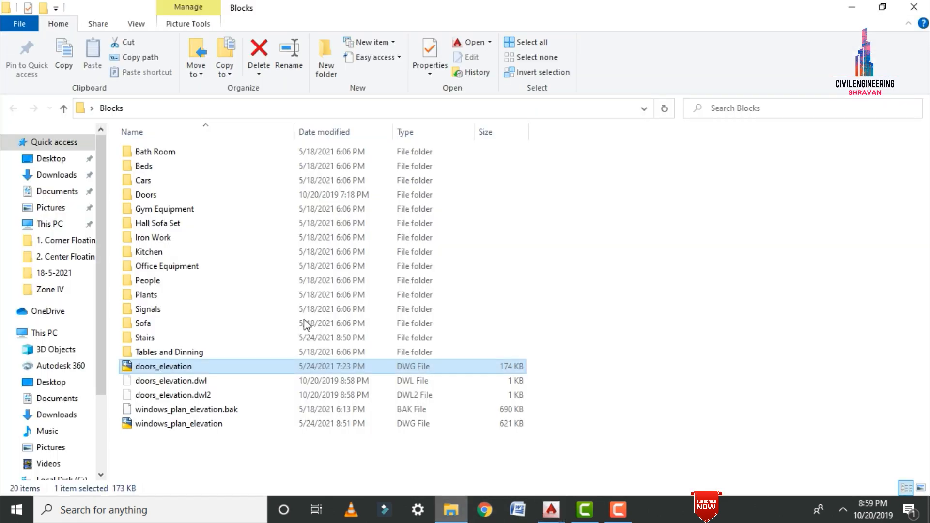
{"action": "double_click", "coordinate": [174, 424]}
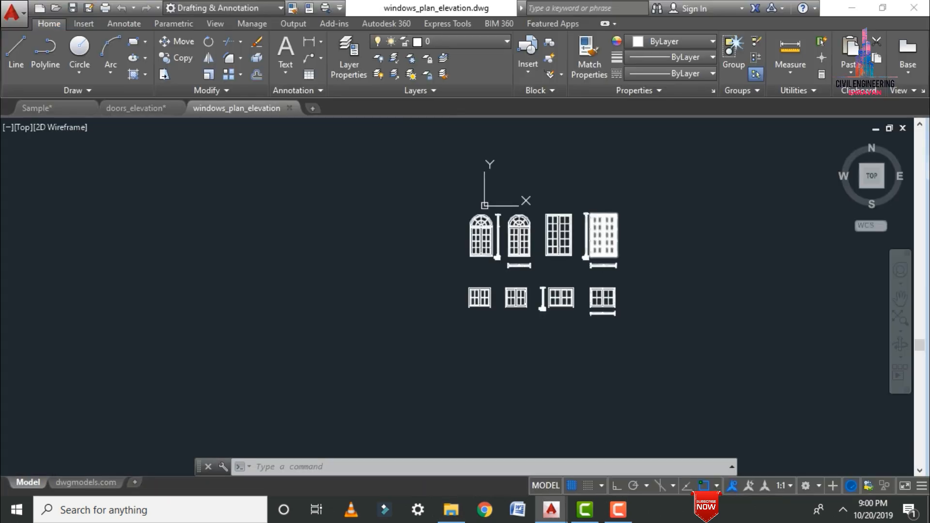
{"action": "scroll", "coordinate": [511, 247], "scroll_direction": "up", "scroll_amount": 2}
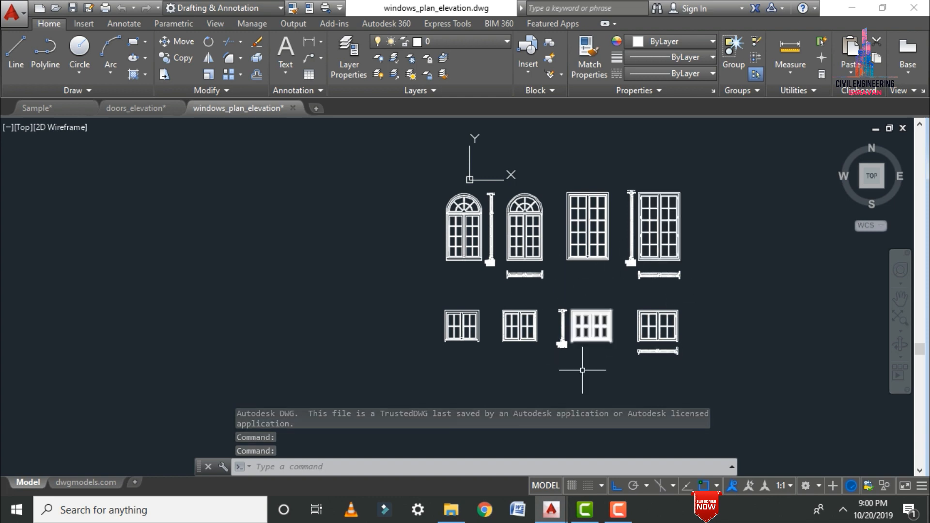
{"action": "scroll", "coordinate": [588, 358], "scroll_direction": "up", "scroll_amount": 5}
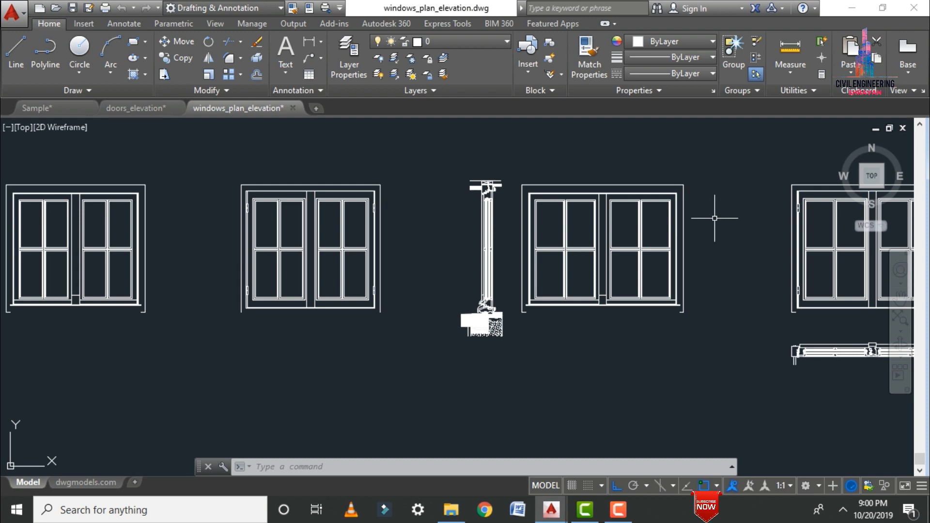
{"action": "left_click", "coordinate": [655, 247]}
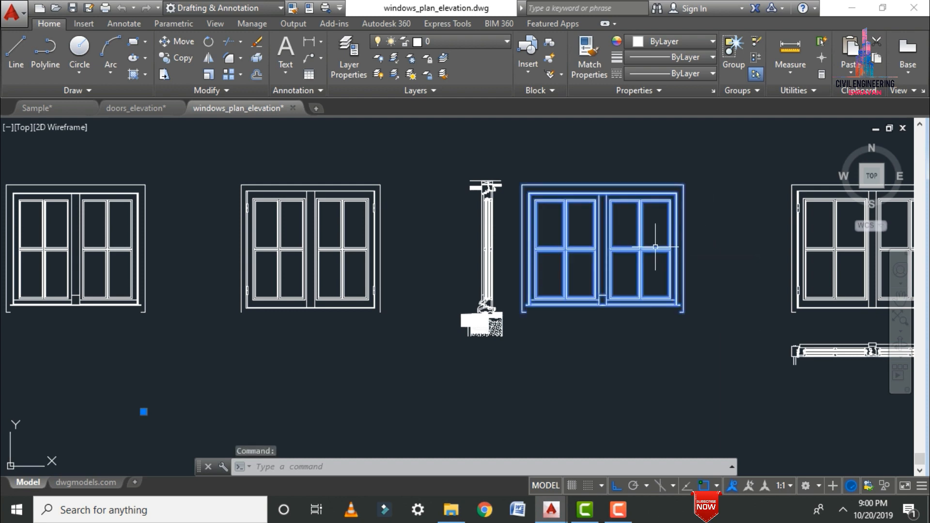
{"action": "key", "text": "ctrl+c"}
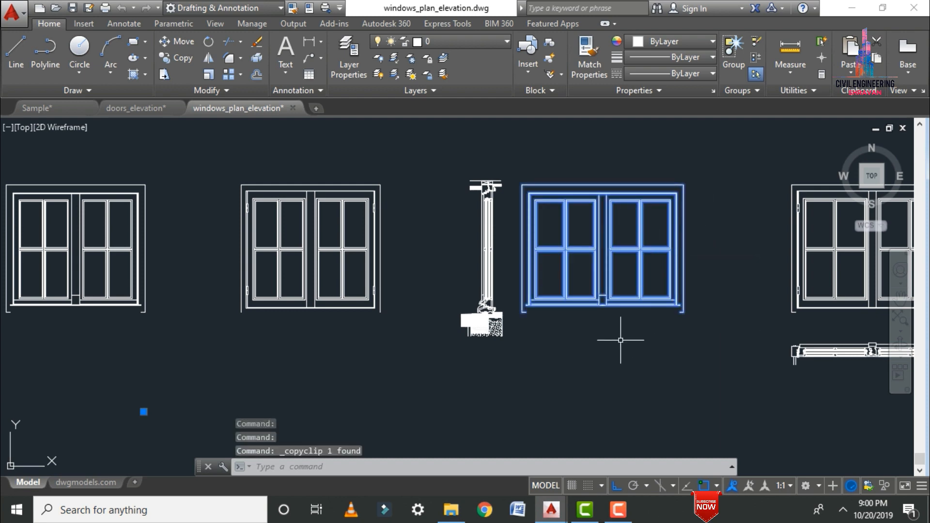
- Return to Sample.dwg and paste the copied window to the right of the elevation
{"action": "mouse_move", "coordinate": [551, 509]}
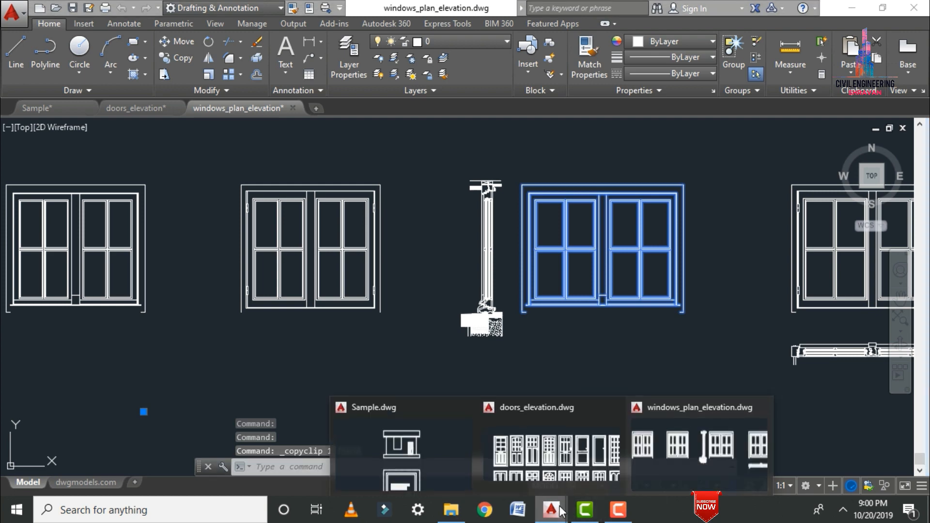
{"action": "left_click", "coordinate": [367, 431]}
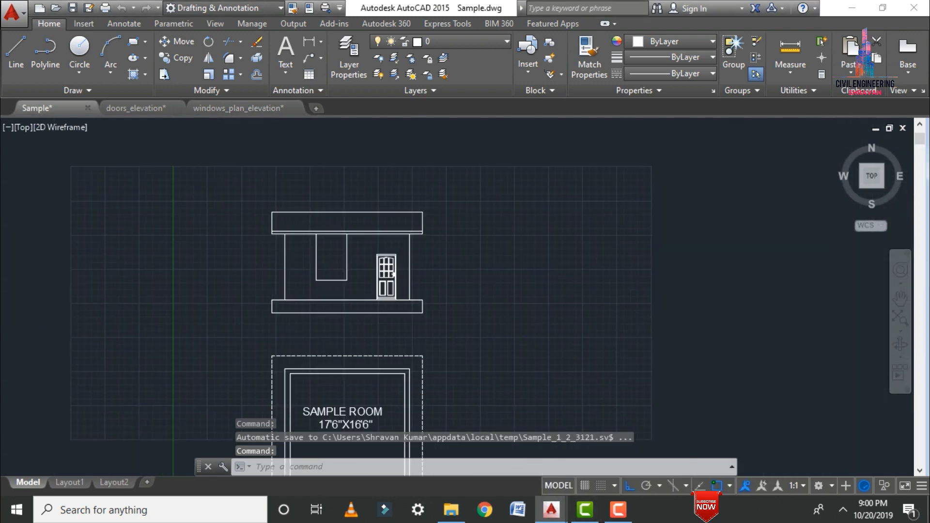
{"action": "key", "text": "ctrl+v"}
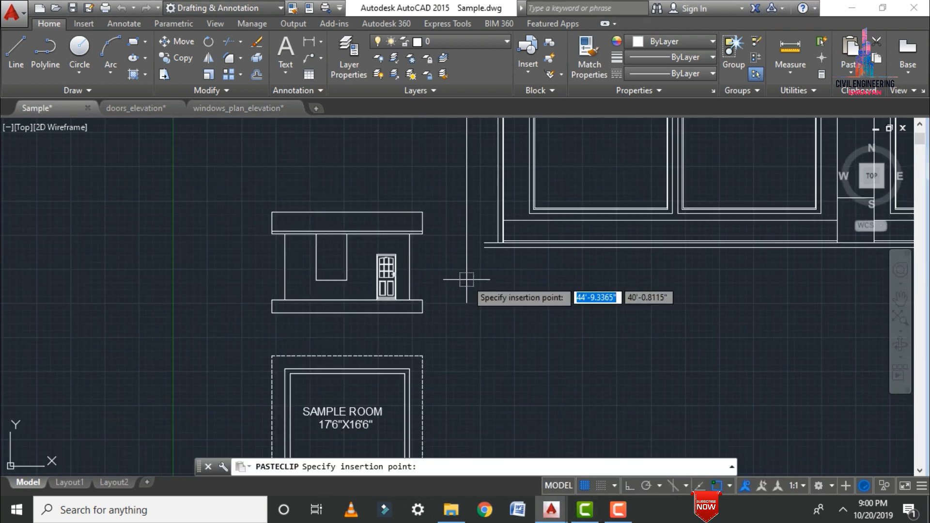
{"action": "left_click", "coordinate": [465, 312]}
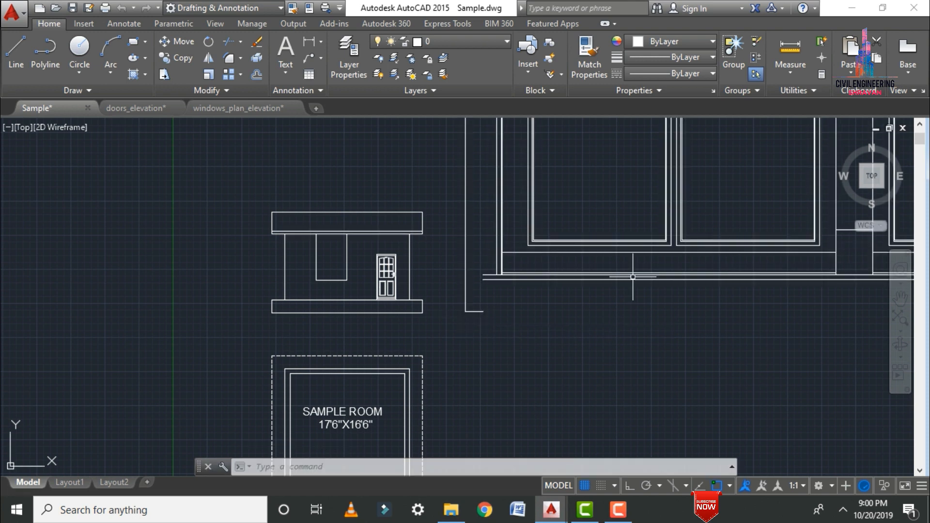
- Set the pasted window block's X and Y scale to 12 in its properties and deselect it
{"action": "right_click", "coordinate": [501, 248]}
{"action": "left_click", "coordinate": [541, 473]}
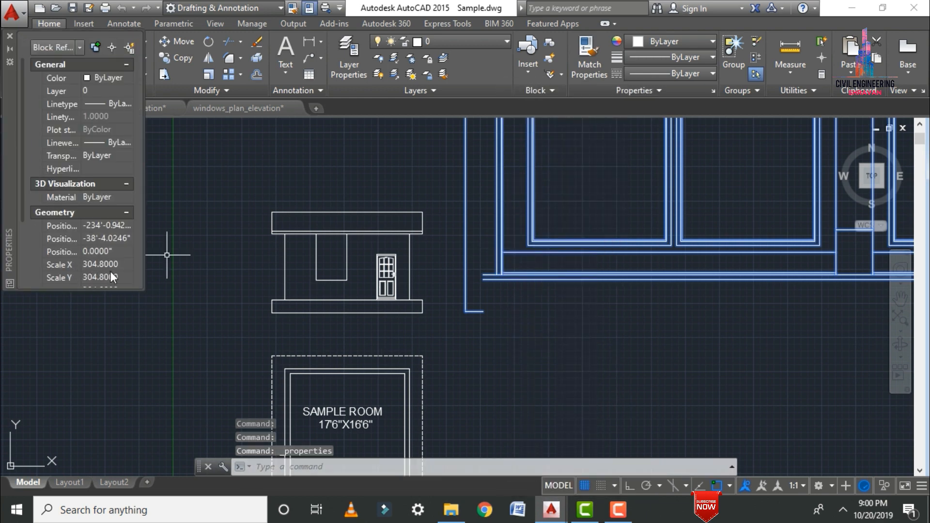
{"action": "left_click", "coordinate": [120, 265]}
{"action": "type", "text": "12"}
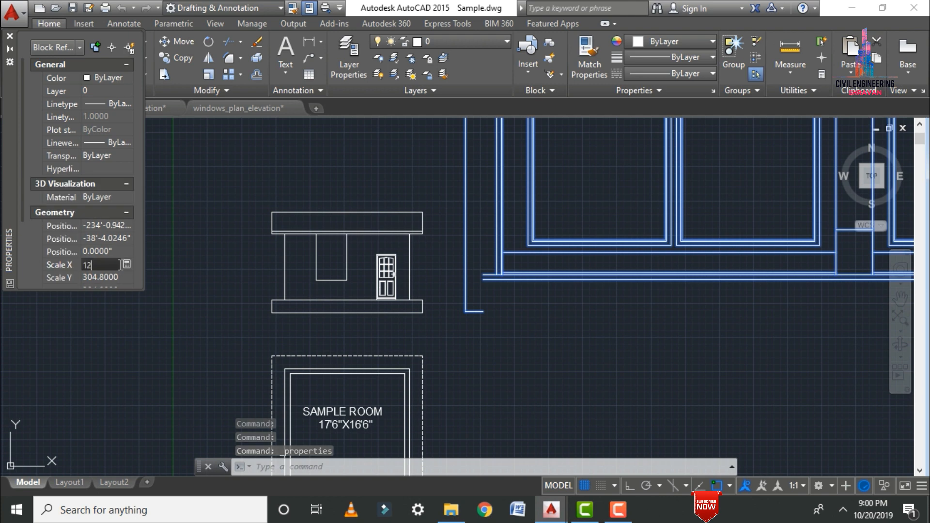
{"action": "left_click", "coordinate": [122, 278]}
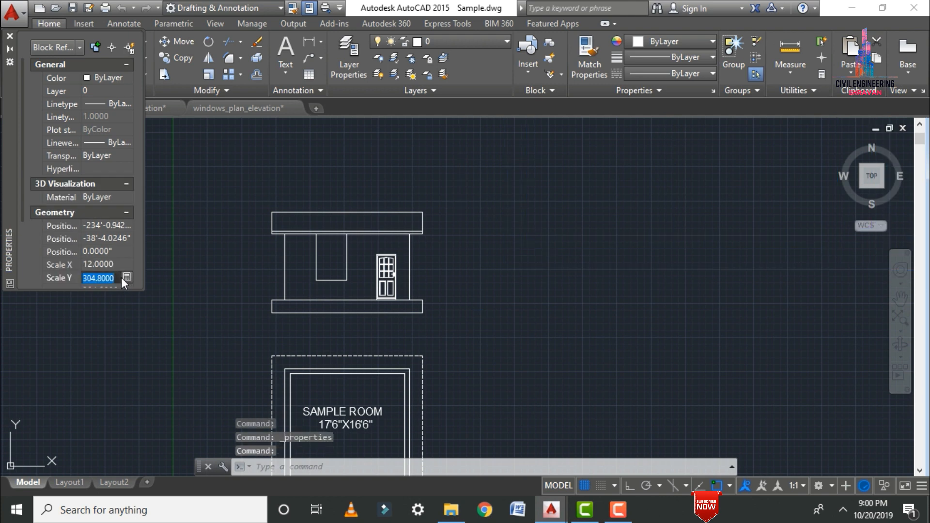
{"action": "type", "text": "12"}
{"action": "key", "text": "Tab"}
{"action": "key", "text": "Escape"}
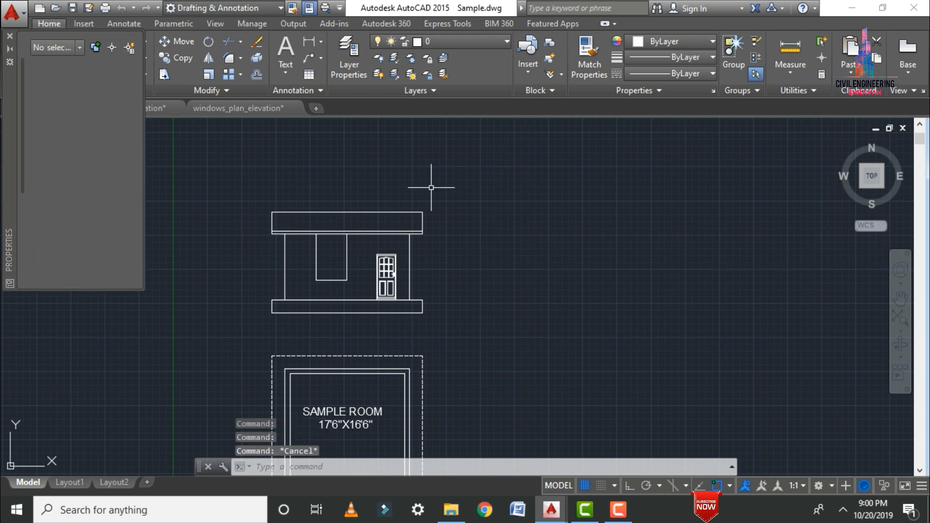
- Move the scaled window block from its far-off position to the empty area beside the elevation
{"action": "type", "text": "z"}
{"action": "key", "text": "Return"}
{"action": "type", "text": "a"}
{"action": "key", "text": "Return"}
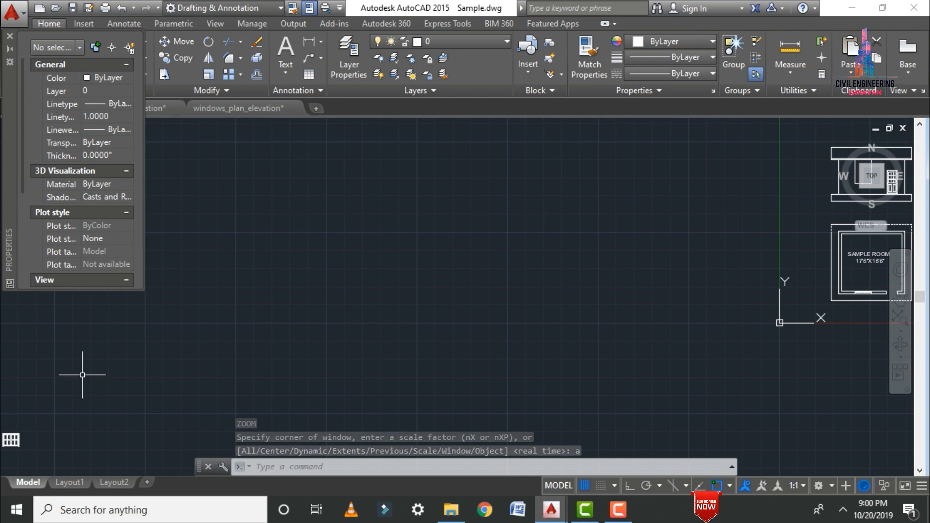
{"action": "type", "text": "m"}
{"action": "key", "text": "Return"}
{"action": "left_click", "coordinate": [9, 440]}
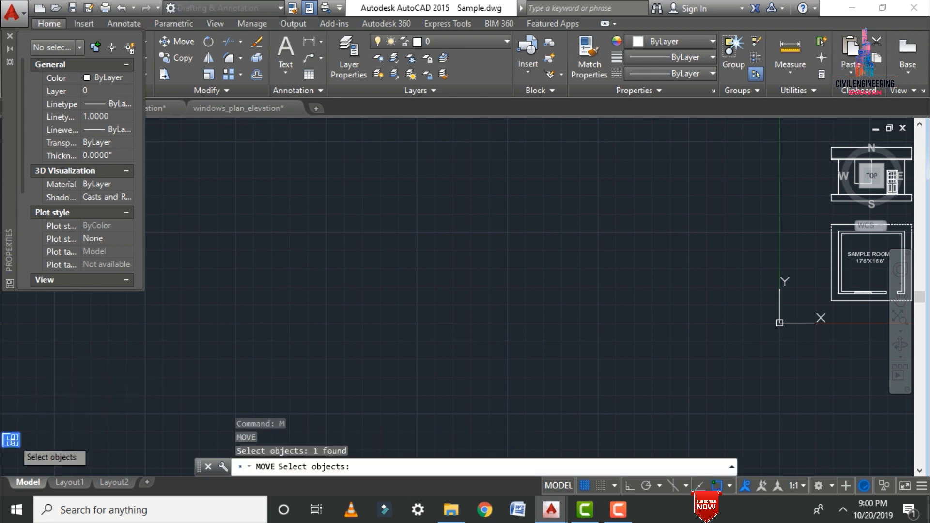
{"action": "key", "text": "Return"}
{"action": "left_click", "coordinate": [10, 440]}
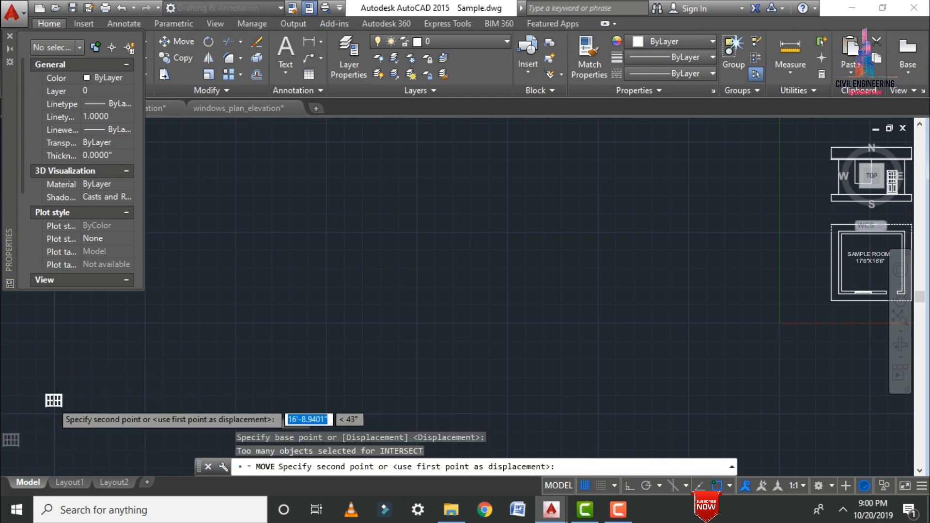
{"action": "scroll", "coordinate": [52, 401], "scroll_direction": "down", "scroll_amount": 5}
{"action": "scroll", "coordinate": [152, 387], "scroll_direction": "up", "scroll_amount": 5}
{"action": "scroll", "coordinate": [206, 372], "scroll_direction": "up", "scroll_amount": 5}
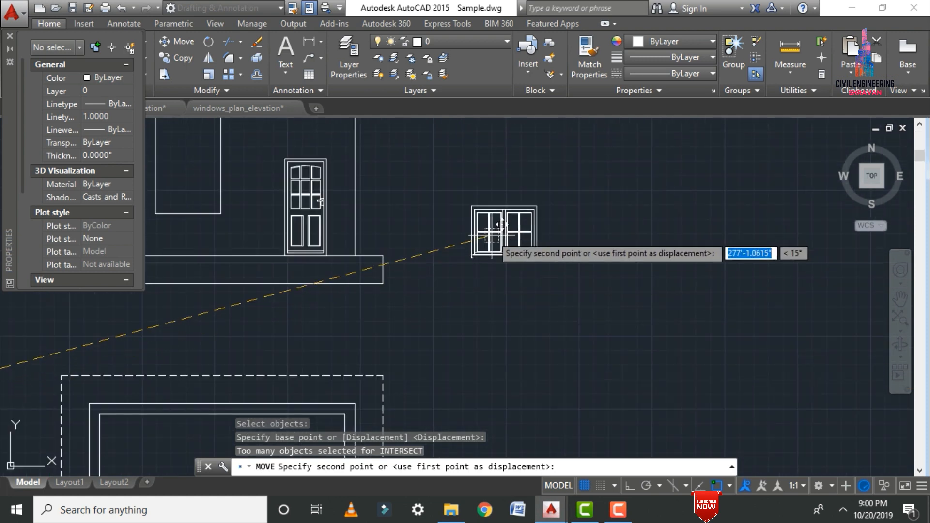
{"action": "left_click", "coordinate": [509, 238]}
- Move the window by its lower-right outer corner onto the lower-right corner of the elevation's window opening
{"action": "scroll", "coordinate": [508, 237], "scroll_direction": "up", "scroll_amount": 2}
{"action": "type", "text": "m"}
{"action": "key", "text": "Return"}
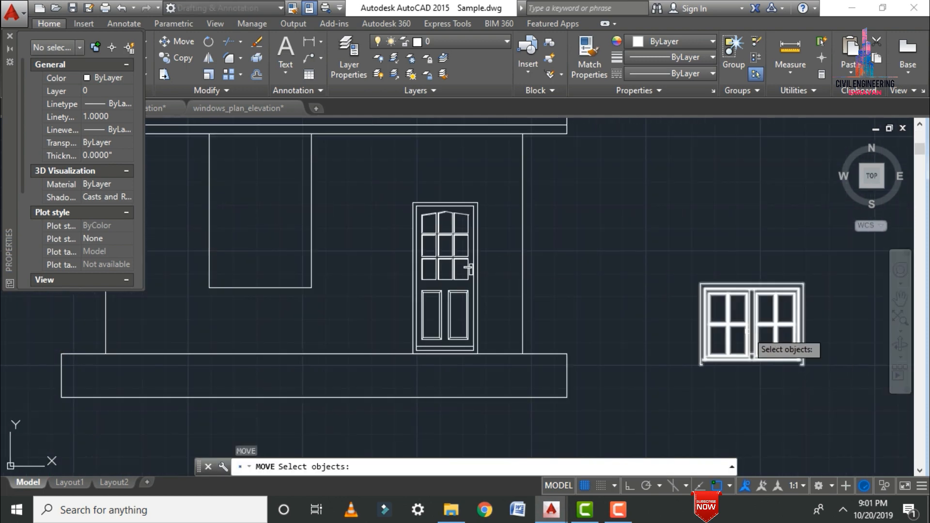
{"action": "left_click", "coordinate": [746, 330]}
{"action": "key", "text": "Return"}
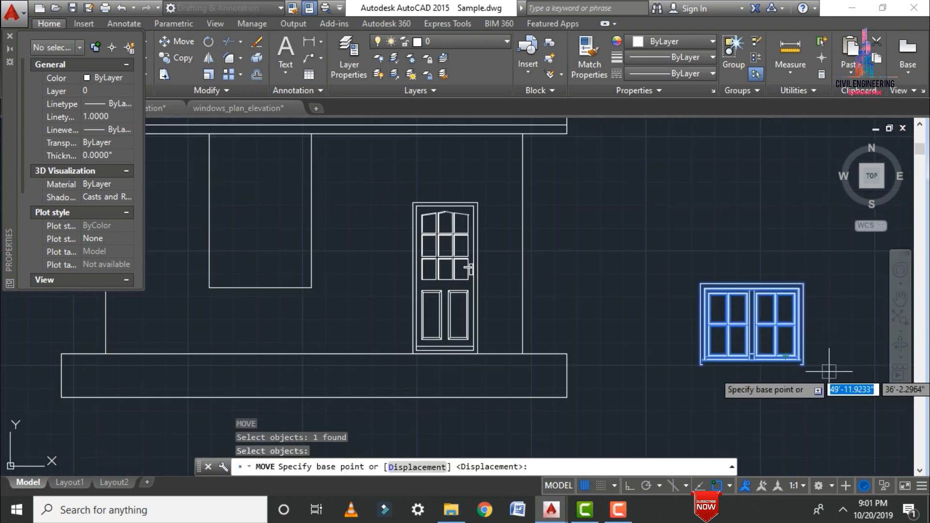
{"action": "scroll", "coordinate": [766, 366], "scroll_direction": "up", "scroll_amount": 6}
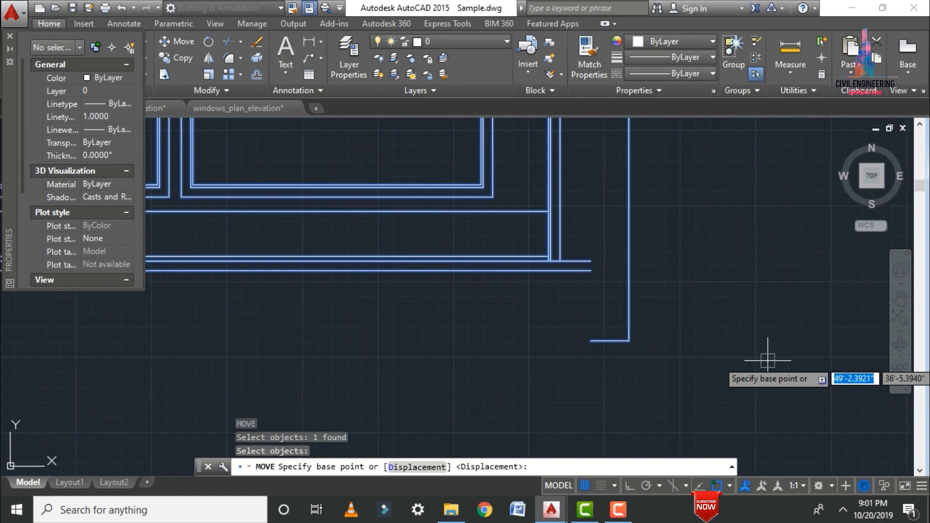
{"action": "left_click", "coordinate": [629, 341]}
{"action": "scroll", "coordinate": [673, 353], "scroll_direction": "down", "scroll_amount": 5}
{"action": "scroll", "coordinate": [613, 383], "scroll_direction": "down", "scroll_amount": 4}
{"action": "scroll", "coordinate": [613, 383], "scroll_direction": "up", "scroll_amount": 7}
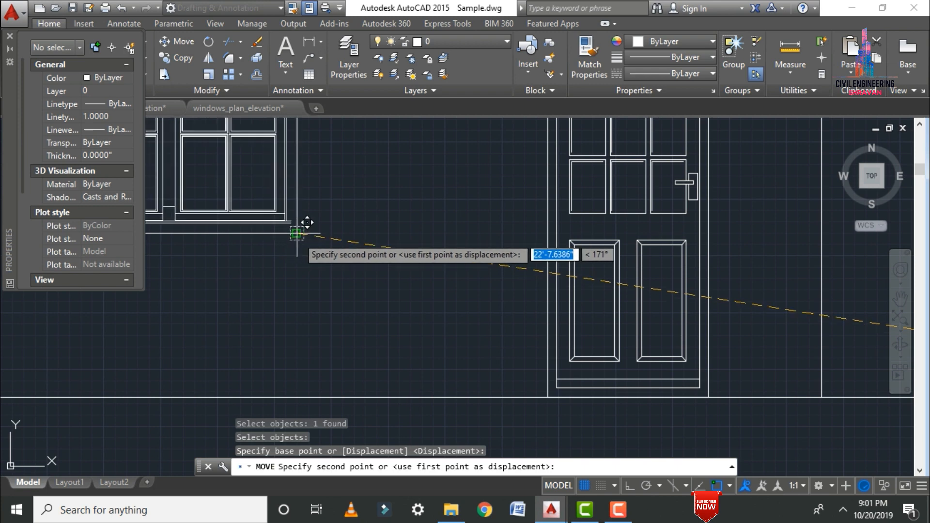
{"action": "left_click", "coordinate": [298, 232]}
- Delete the two vertical opening lines running from the roof slab down both sides of the placed window
{"action": "scroll", "coordinate": [447, 277], "scroll_direction": "down", "scroll_amount": 5}
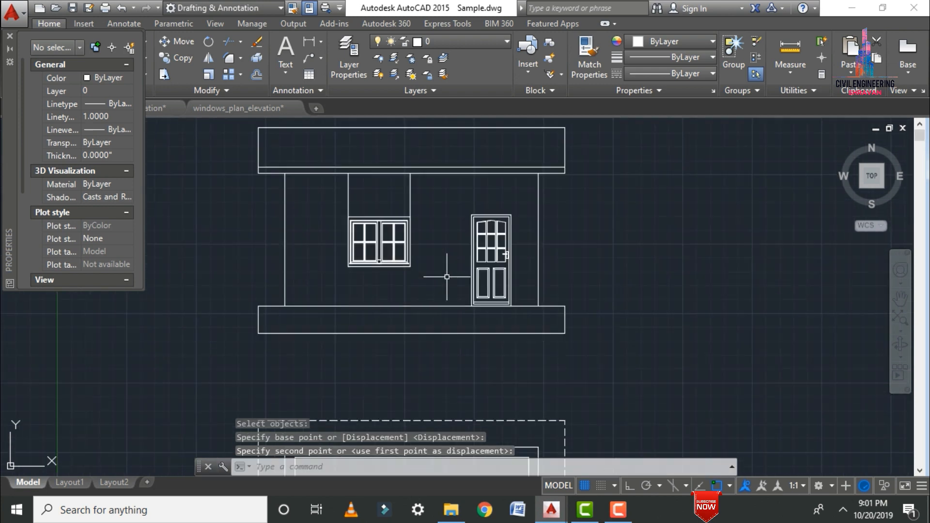
{"action": "left_click", "coordinate": [347, 194]}
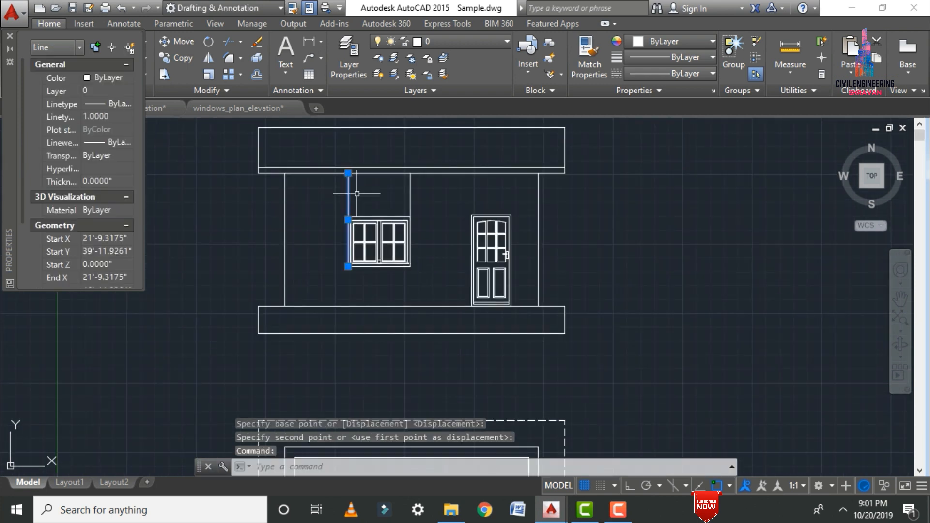
{"action": "left_click", "coordinate": [408, 188]}
{"action": "key", "text": "Delete"}
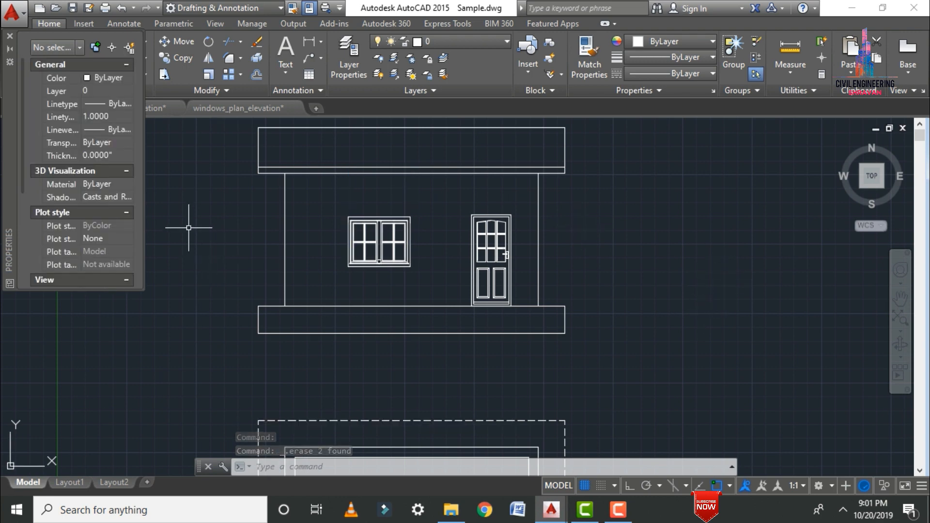
- Open the Stairs drawing from the Stairs subfolder of Blocks and copy the second staircase in the upper row to the clipboard
{"action": "scroll", "coordinate": [558, 256], "scroll_direction": "down", "scroll_amount": 4}
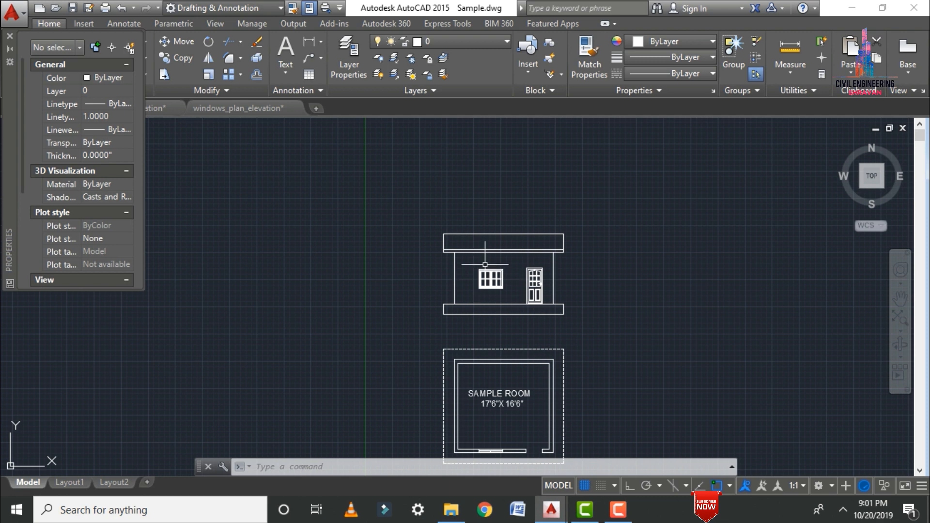
{"action": "scroll", "coordinate": [531, 292], "scroll_direction": "up", "scroll_amount": 2}
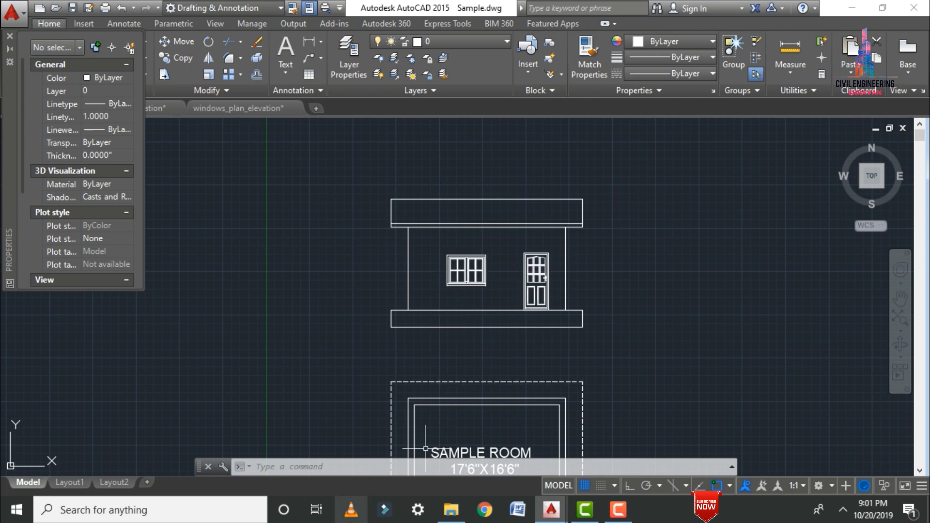
{"action": "left_click", "coordinate": [450, 509]}
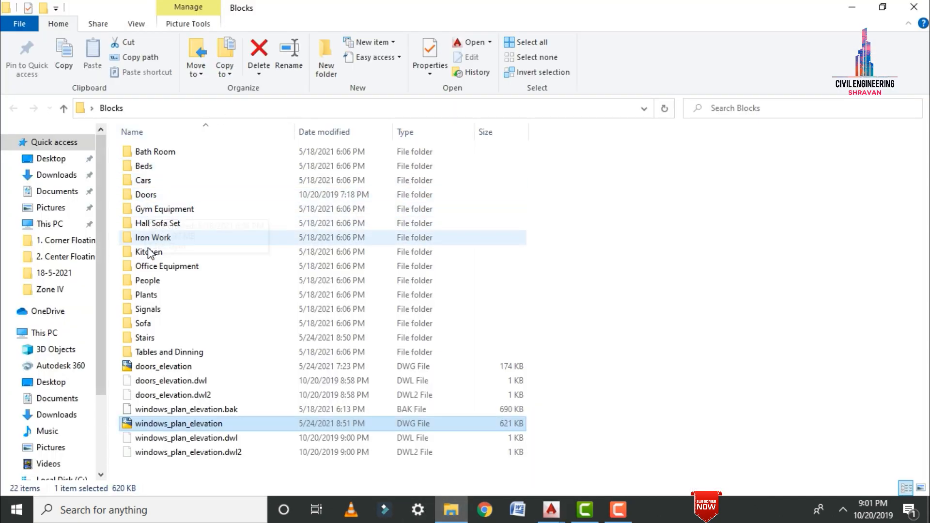
{"action": "double_click", "coordinate": [158, 339]}
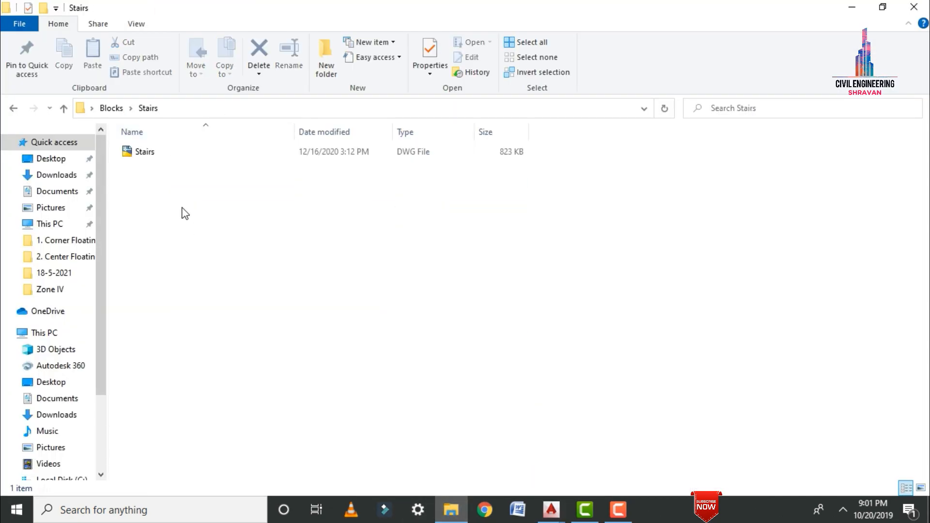
{"action": "double_click", "coordinate": [172, 154]}
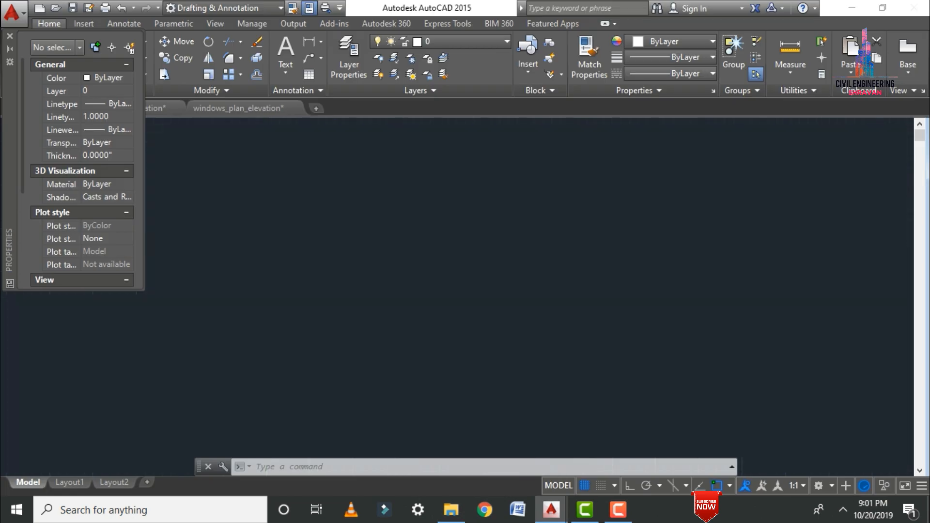
{"action": "scroll", "coordinate": [453, 179], "scroll_direction": "down", "scroll_amount": 4}
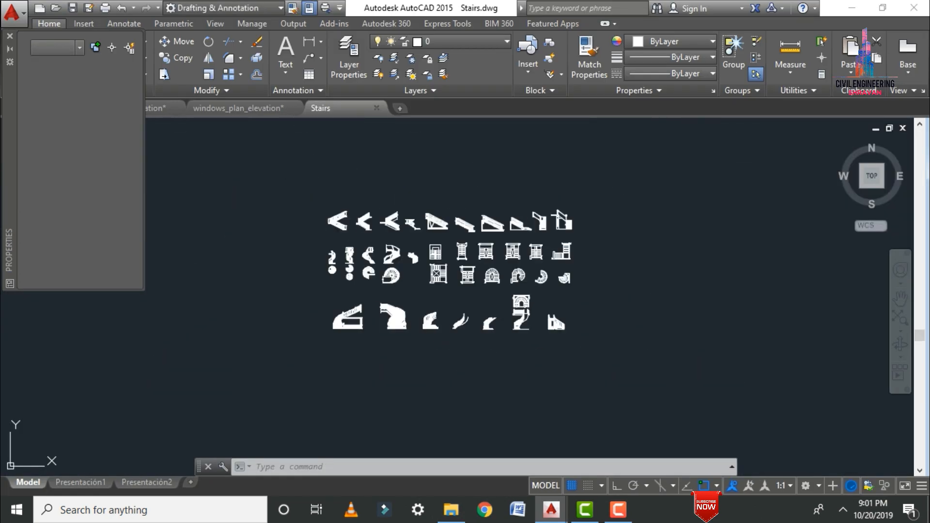
{"action": "scroll", "coordinate": [335, 183], "scroll_direction": "up", "scroll_amount": 6}
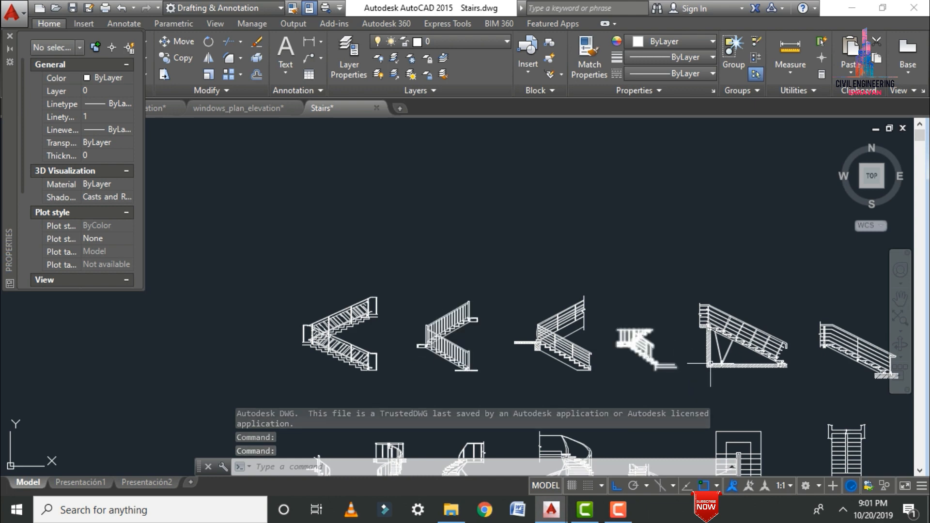
{"action": "scroll", "coordinate": [442, 334], "scroll_direction": "up", "scroll_amount": 5}
{"action": "scroll", "coordinate": [510, 244], "scroll_direction": "up", "scroll_amount": 2}
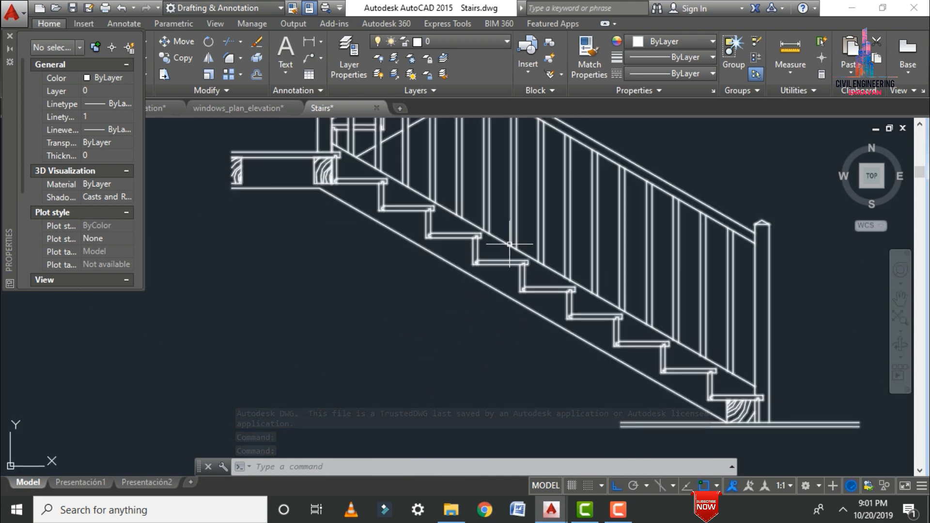
{"action": "left_click", "coordinate": [509, 245]}
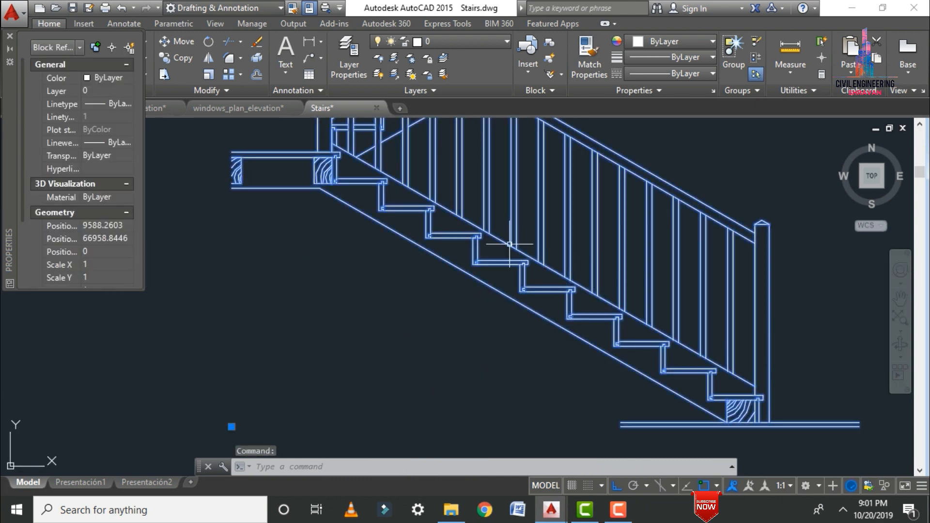
{"action": "key", "text": "ctrl+c"}
- Return to Sample.dwg and paste the copied staircase to the right of the elevation
{"action": "mouse_move", "coordinate": [551, 509]}
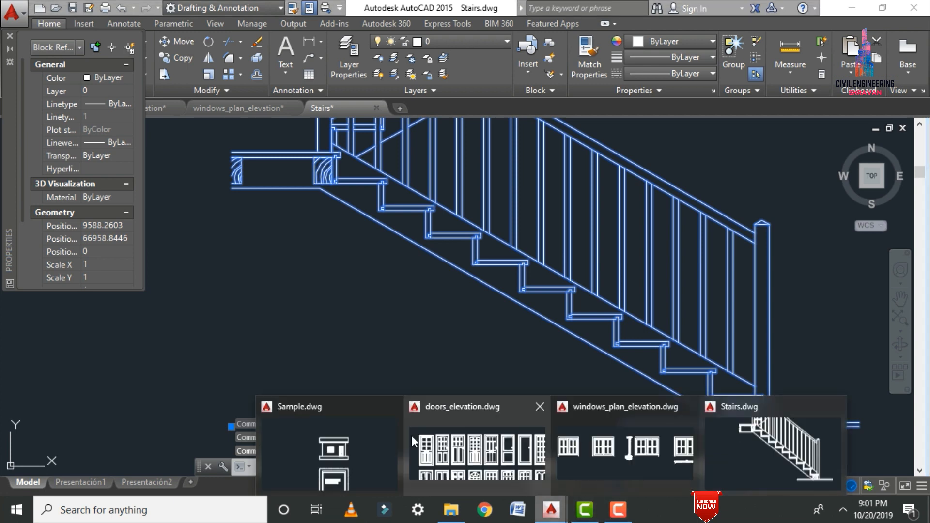
{"action": "left_click", "coordinate": [280, 435]}
{"action": "scroll", "coordinate": [278, 437], "scroll_direction": "down", "scroll_amount": 1}
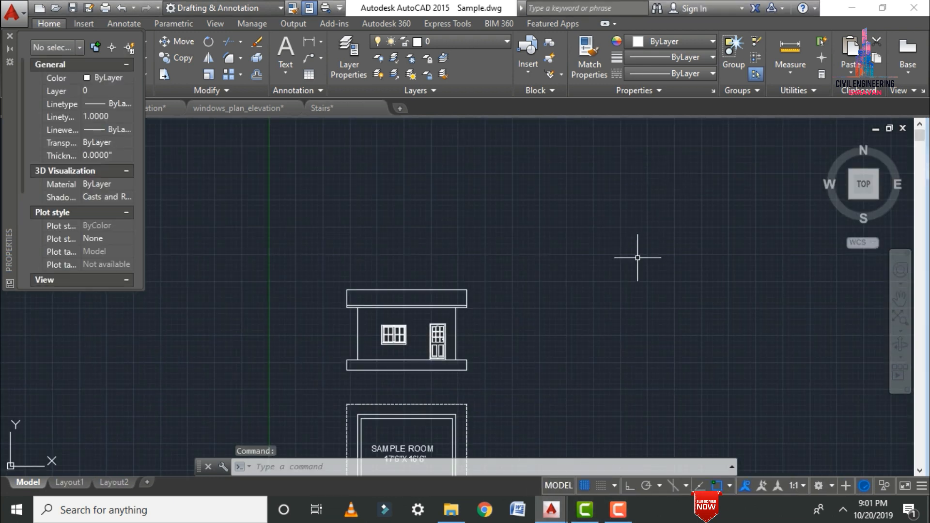
{"action": "key", "text": "ctrl+v"}
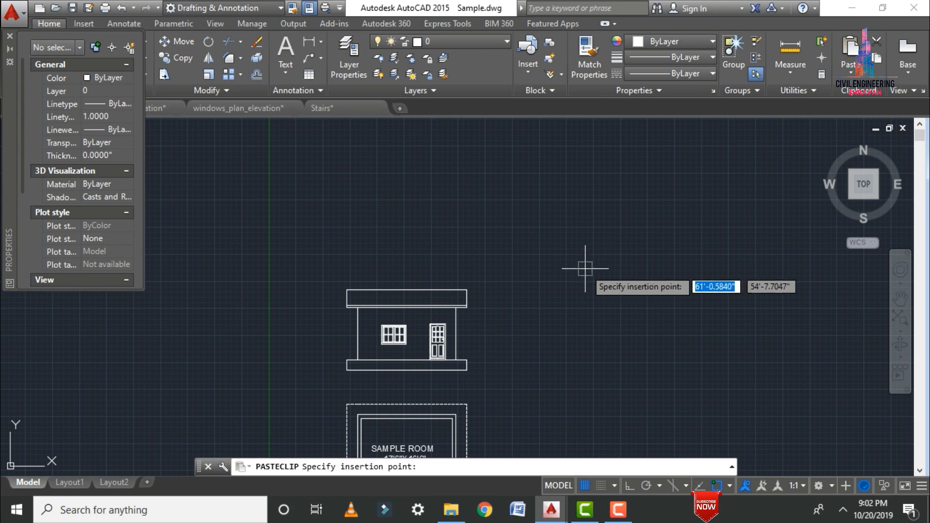
{"action": "left_click", "coordinate": [536, 325]}
- Set the pasted staircase block's X and Y scale to 0.04 in its properties and deselect it
{"action": "scroll", "coordinate": [535, 328], "scroll_direction": "down", "scroll_amount": 4}
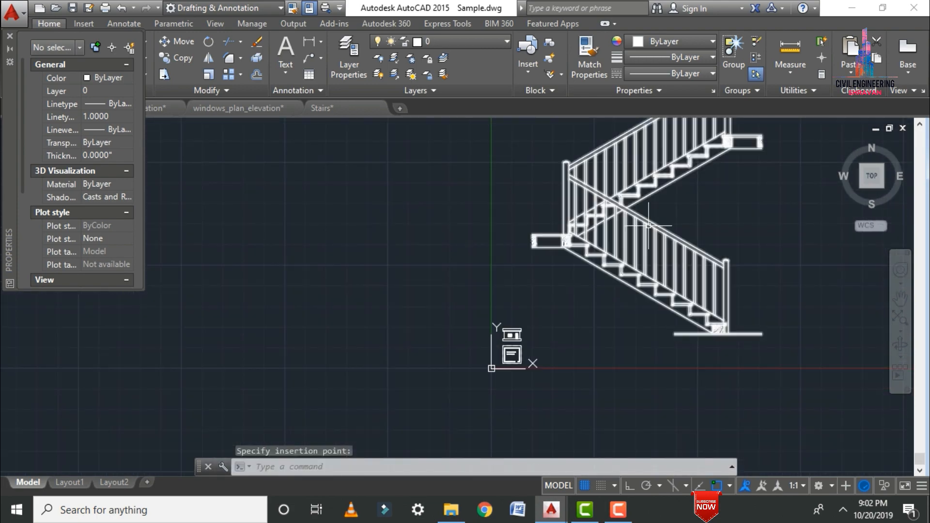
{"action": "left_click", "coordinate": [648, 225]}
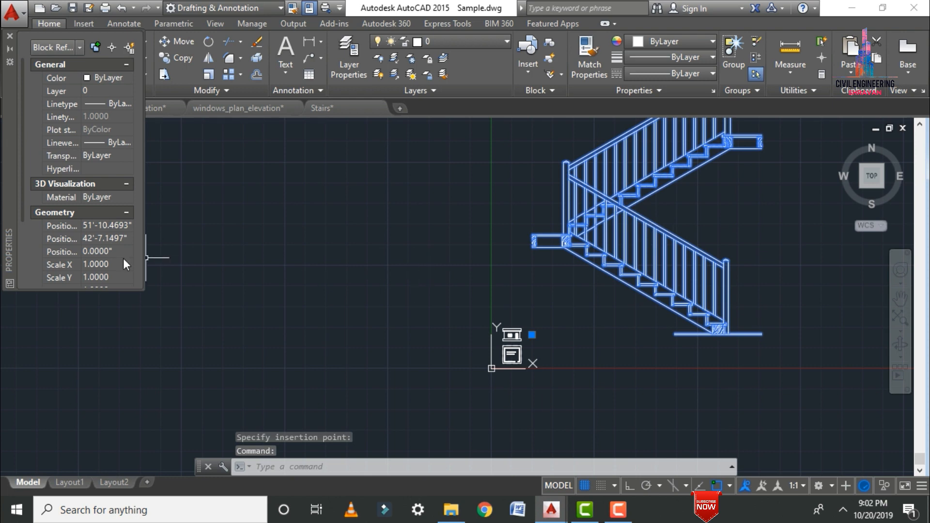
{"action": "left_click", "coordinate": [97, 265]}
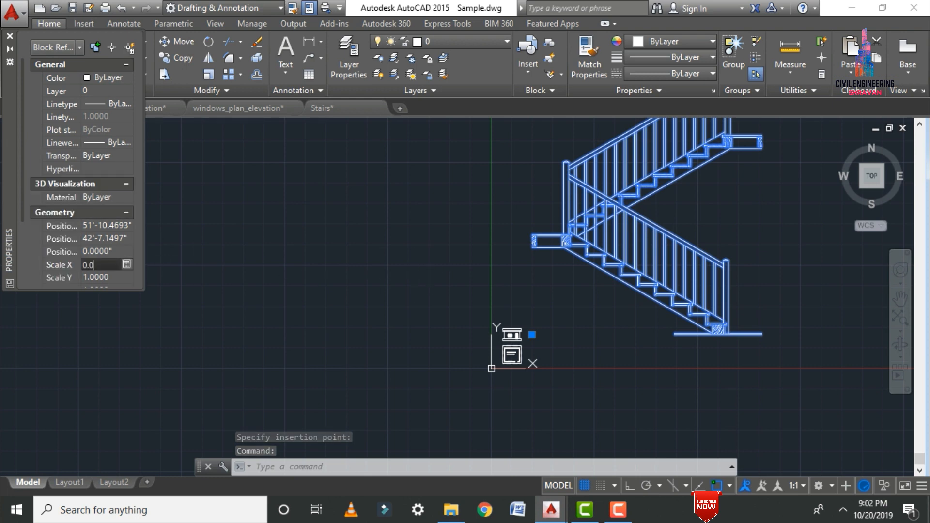
{"action": "left_click", "coordinate": [118, 279]}
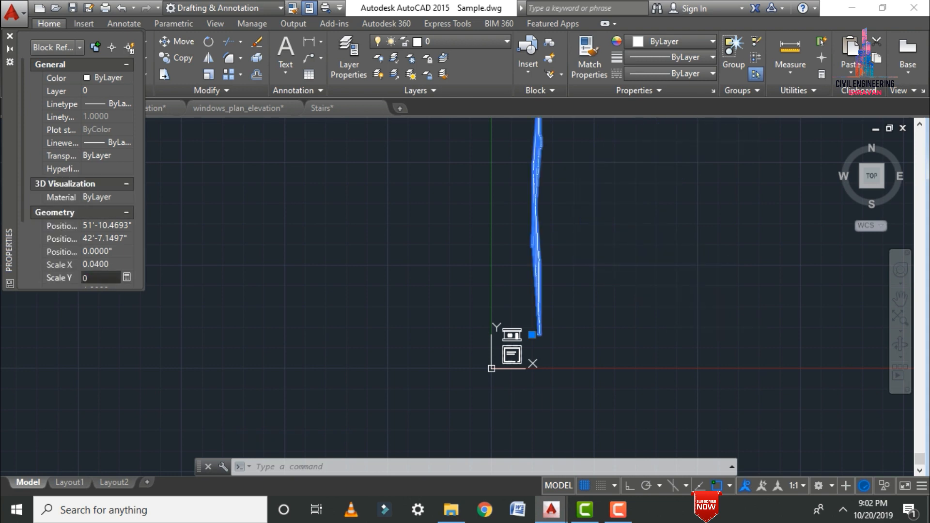
{"action": "type", "text": "0.04"}
{"action": "key", "text": "Return"}
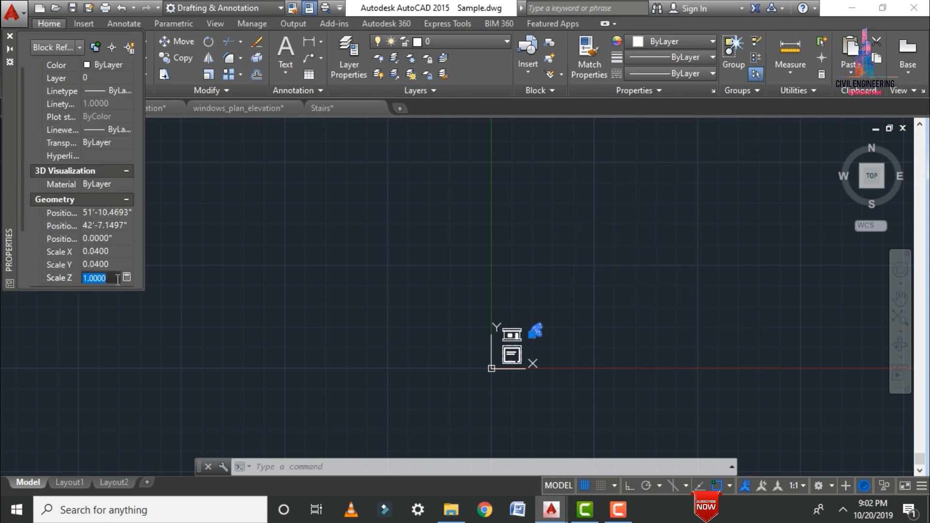
{"action": "key", "text": "Escape"}
{"action": "scroll", "coordinate": [538, 327], "scroll_direction": "down", "scroll_amount": 3}
{"action": "scroll", "coordinate": [494, 359], "scroll_direction": "up", "scroll_amount": 4}
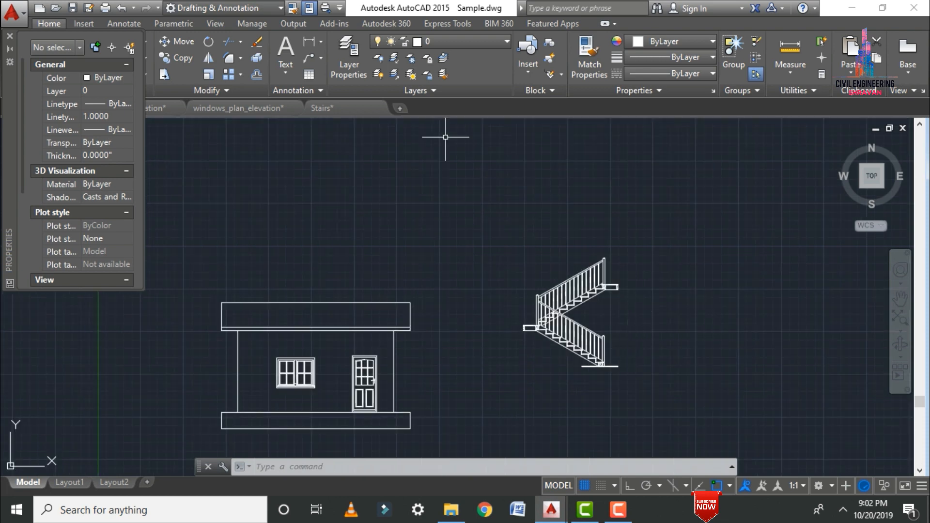
- Add a horizontal linear dimension below the staircase from the right end of its ground line to the left end of its landing
{"action": "left_click", "coordinate": [309, 42]}
{"action": "scroll", "coordinate": [610, 344], "scroll_direction": "up", "scroll_amount": 5}
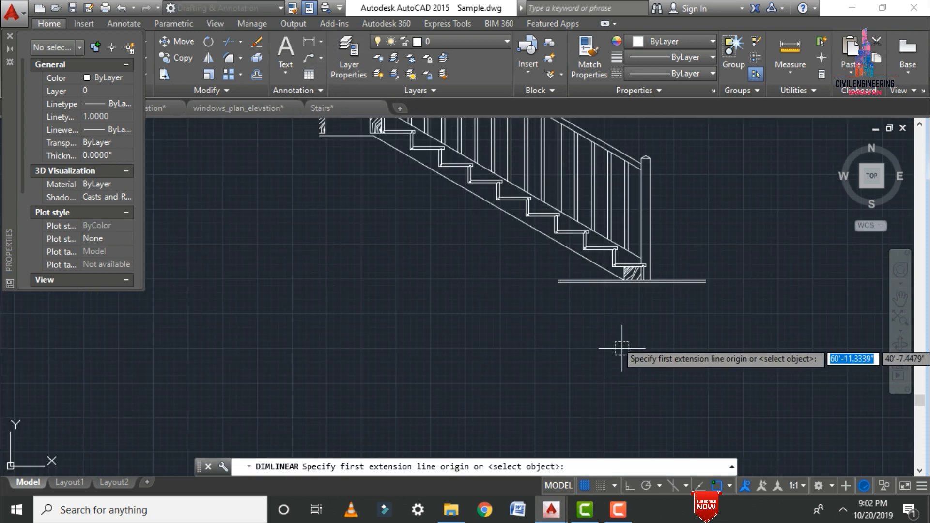
{"action": "scroll", "coordinate": [678, 252], "scroll_direction": "up", "scroll_amount": 4}
{"action": "left_click", "coordinate": [651, 255]}
{"action": "scroll", "coordinate": [699, 316], "scroll_direction": "down", "scroll_amount": 5}
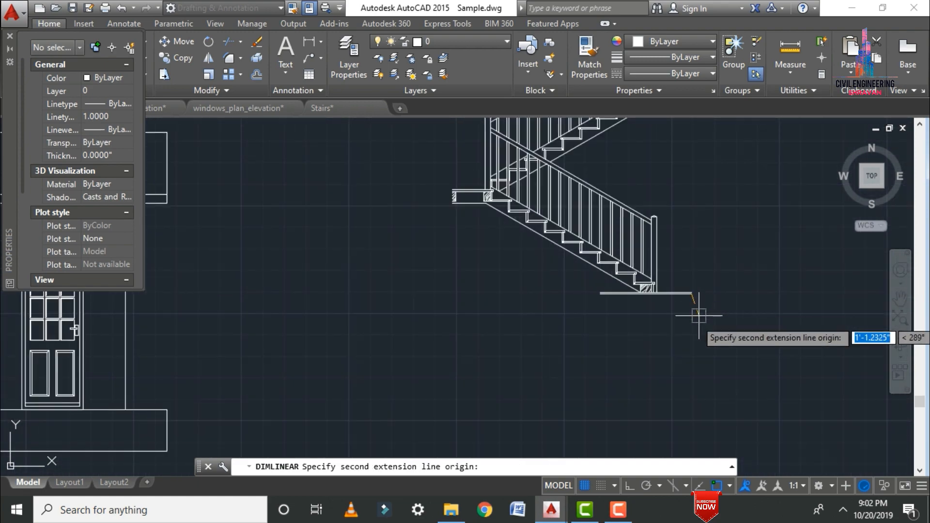
{"action": "scroll", "coordinate": [443, 202], "scroll_direction": "up", "scroll_amount": 5}
{"action": "left_click", "coordinate": [451, 213]}
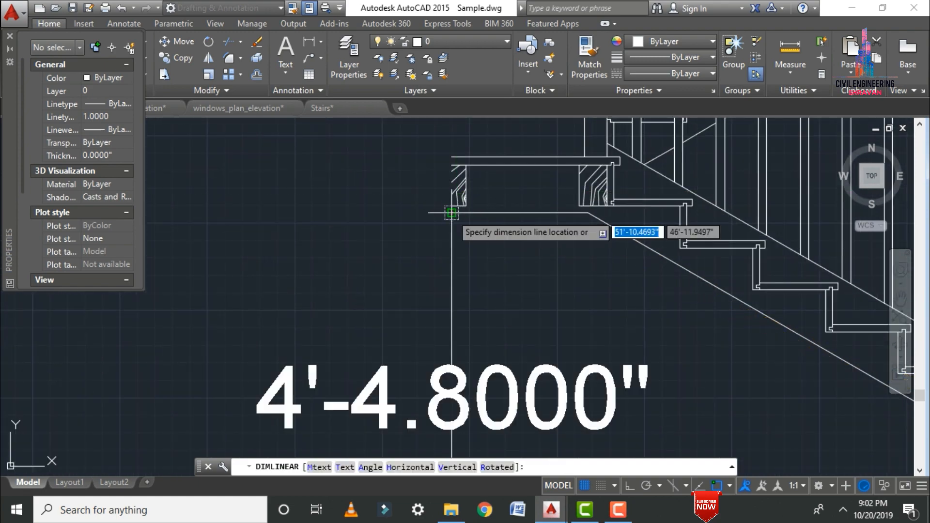
{"action": "scroll", "coordinate": [416, 329], "scroll_direction": "down", "scroll_amount": 5}
{"action": "scroll", "coordinate": [482, 322], "scroll_direction": "down", "scroll_amount": 3}
{"action": "scroll", "coordinate": [479, 322], "scroll_direction": "up", "scroll_amount": 2}
{"action": "scroll", "coordinate": [470, 311], "scroll_direction": "up", "scroll_amount": 6}
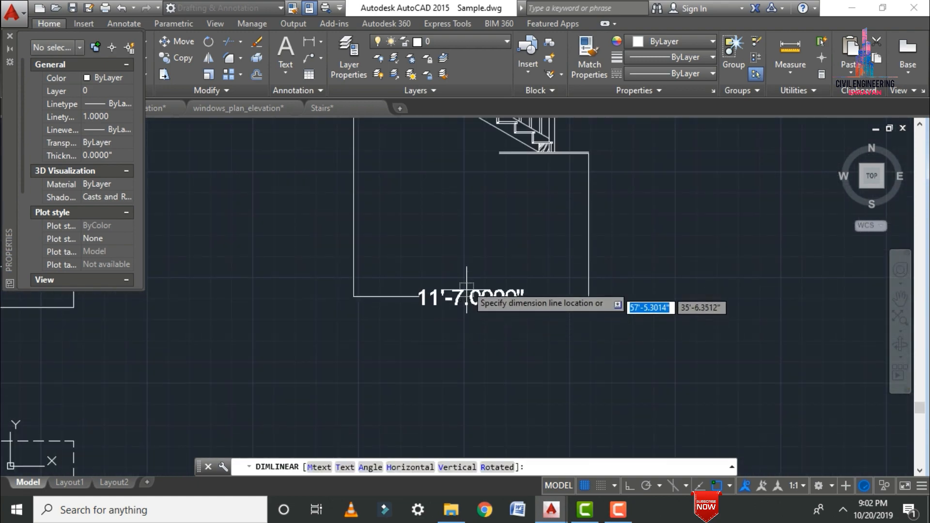
{"action": "left_click", "coordinate": [552, 216]}
{"action": "scroll", "coordinate": [557, 247], "scroll_direction": "down", "scroll_amount": 5}
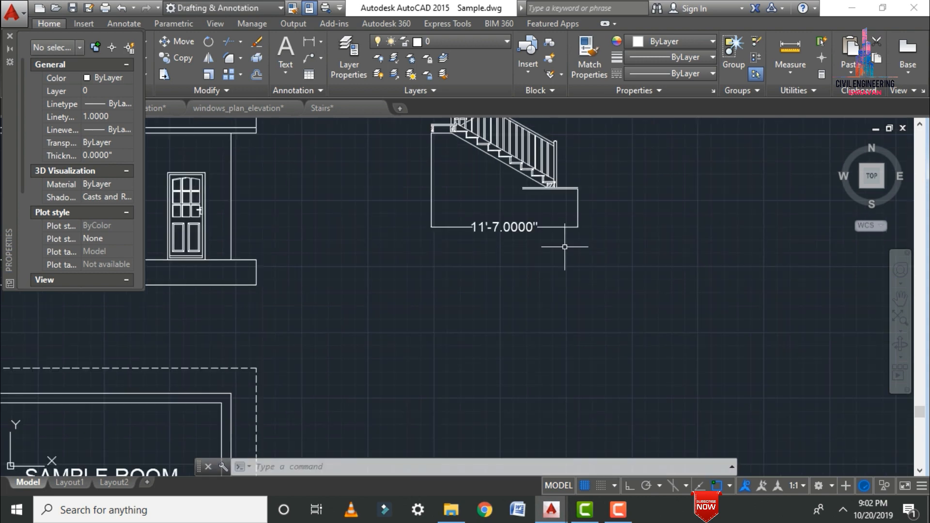
{"action": "scroll", "coordinate": [329, 287], "scroll_direction": "up", "scroll_amount": 4}
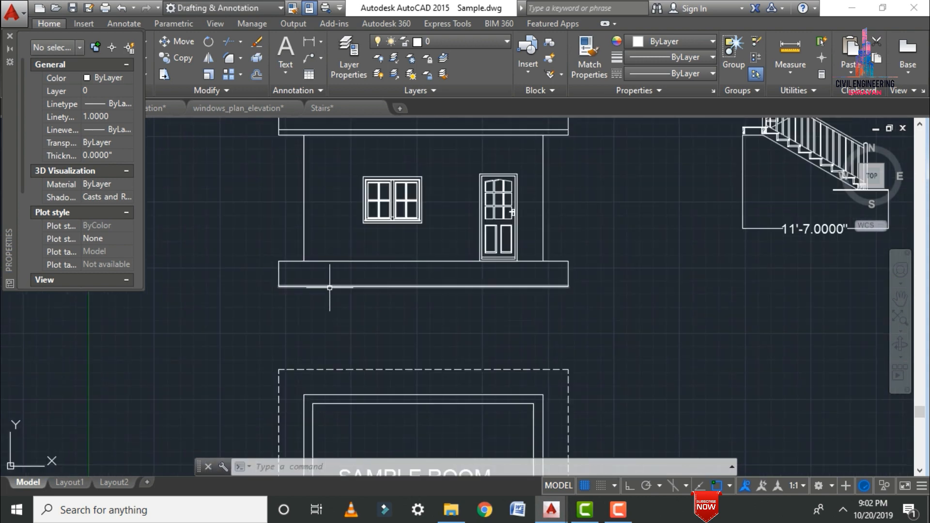
- Offset the left edge of the elevation's plinth 11'7" to the right as a guide line
{"action": "type", "text": "o"}
{"action": "key", "text": "Return"}
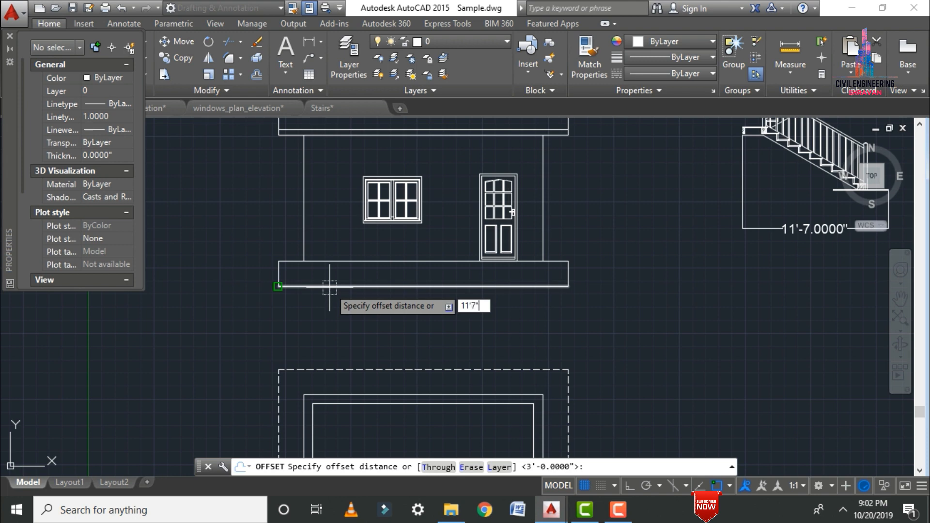
{"action": "key", "text": "Return"}
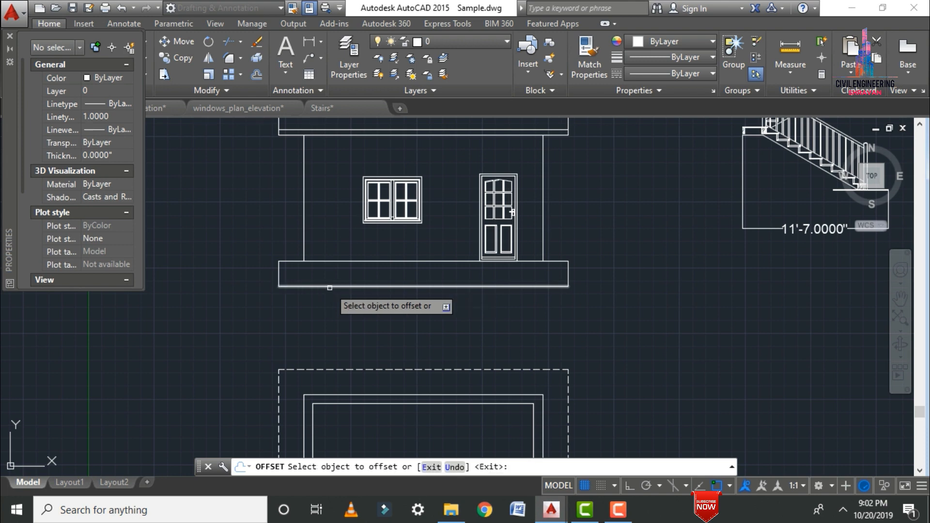
{"action": "left_click", "coordinate": [277, 278]}
{"action": "left_click", "coordinate": [484, 314]}
{"action": "key", "text": "Escape"}
{"action": "scroll", "coordinate": [400, 331], "scroll_direction": "down", "scroll_amount": 2}
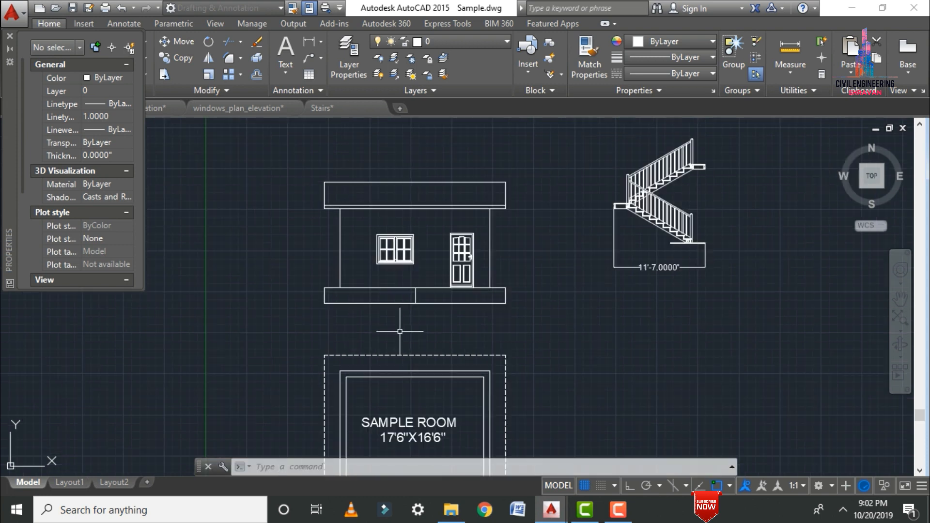
- Delete the horizontal dimension below the staircase
{"action": "scroll", "coordinate": [400, 332], "scroll_direction": "down", "scroll_amount": 2}
{"action": "left_click", "coordinate": [562, 291]}
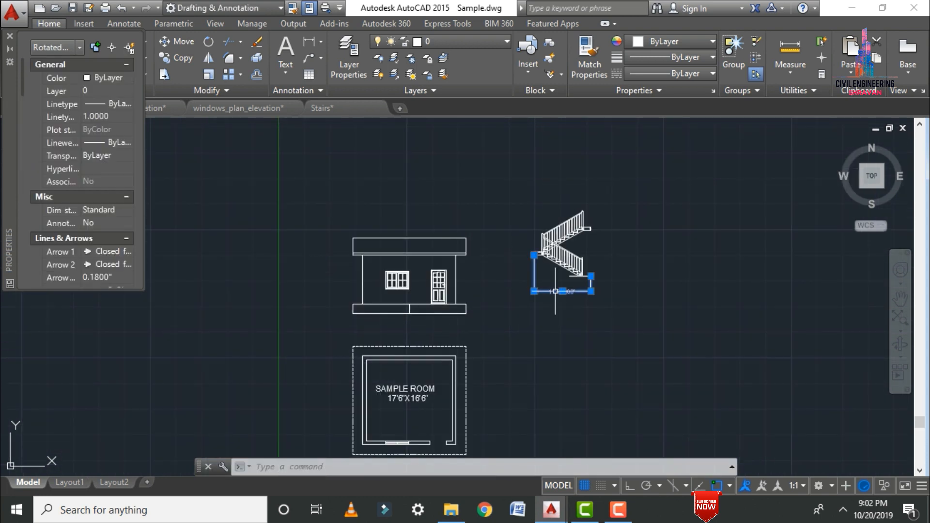
{"action": "key", "text": "Delete"}
- Move the staircase by the lower right end of its ground line onto the upper end of the guide line in the plinth
{"action": "key", "text": "Return"}
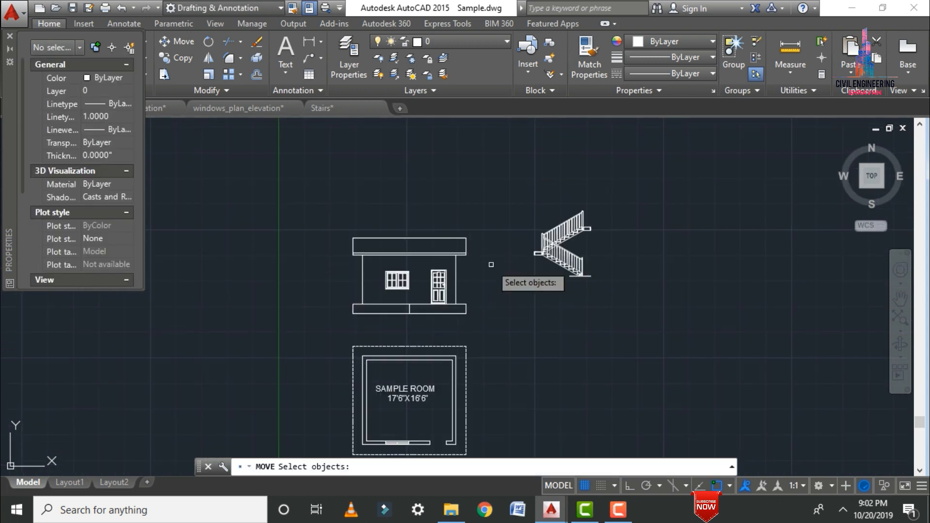
{"action": "left_click", "coordinate": [557, 232]}
{"action": "key", "text": "Return"}
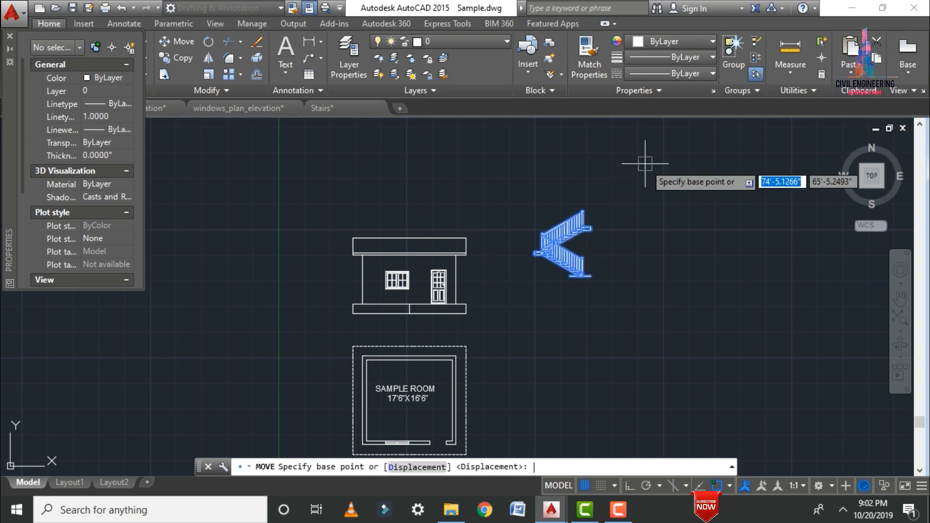
{"action": "scroll", "coordinate": [593, 286], "scroll_direction": "up", "scroll_amount": 5}
{"action": "scroll", "coordinate": [560, 199], "scroll_direction": "up", "scroll_amount": 3}
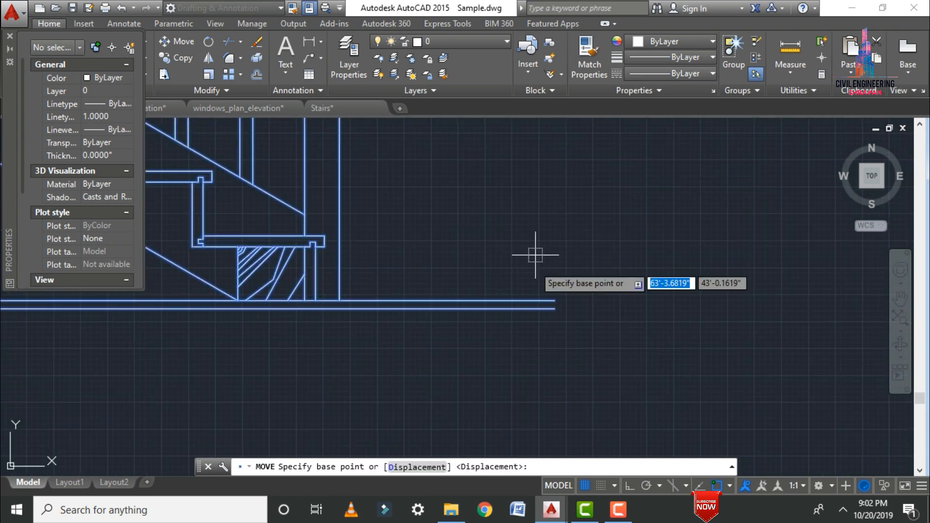
{"action": "left_click", "coordinate": [556, 309]}
{"action": "scroll", "coordinate": [630, 296], "scroll_direction": "down", "scroll_amount": 6}
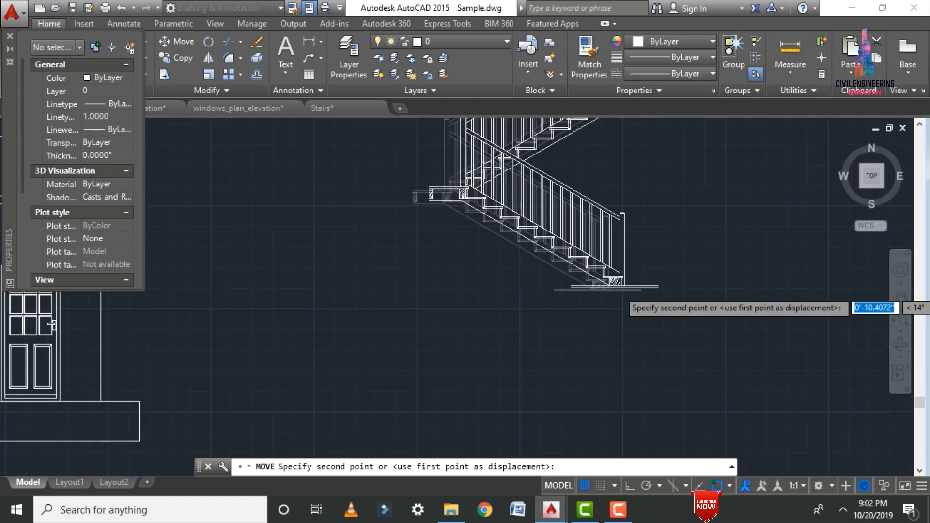
{"action": "scroll", "coordinate": [475, 310], "scroll_direction": "up", "scroll_amount": 5}
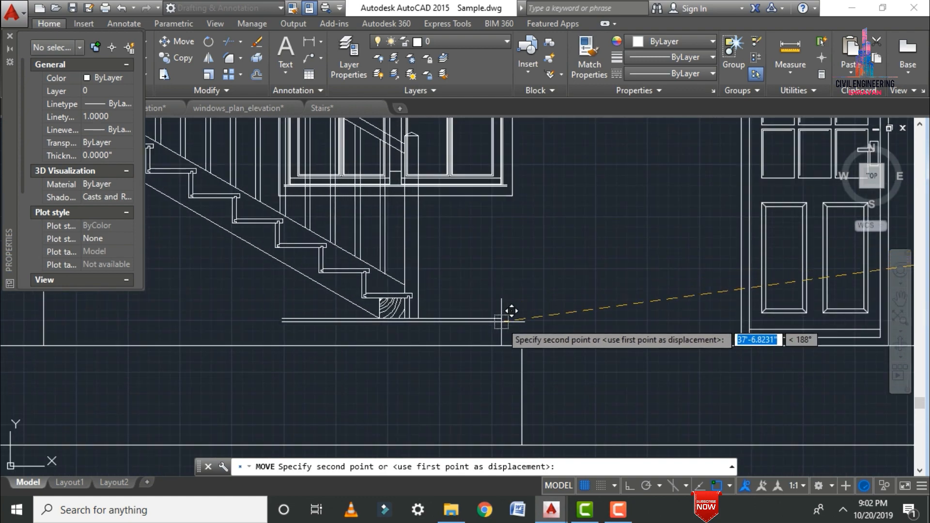
{"action": "left_click", "coordinate": [524, 347]}
{"action": "scroll", "coordinate": [524, 348], "scroll_direction": "down", "scroll_amount": 5}
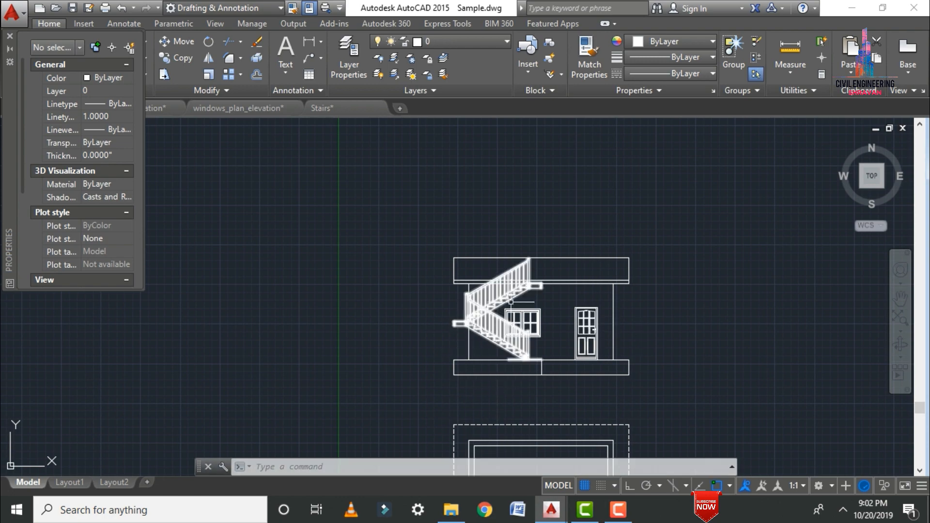
- Delete the vertical guide line inside the plinth below the staircase
{"action": "scroll", "coordinate": [516, 298], "scroll_direction": "up", "scroll_amount": 4}
{"action": "scroll", "coordinate": [610, 260], "scroll_direction": "down", "scroll_amount": 5}
{"action": "scroll", "coordinate": [596, 356], "scroll_direction": "up", "scroll_amount": 5}
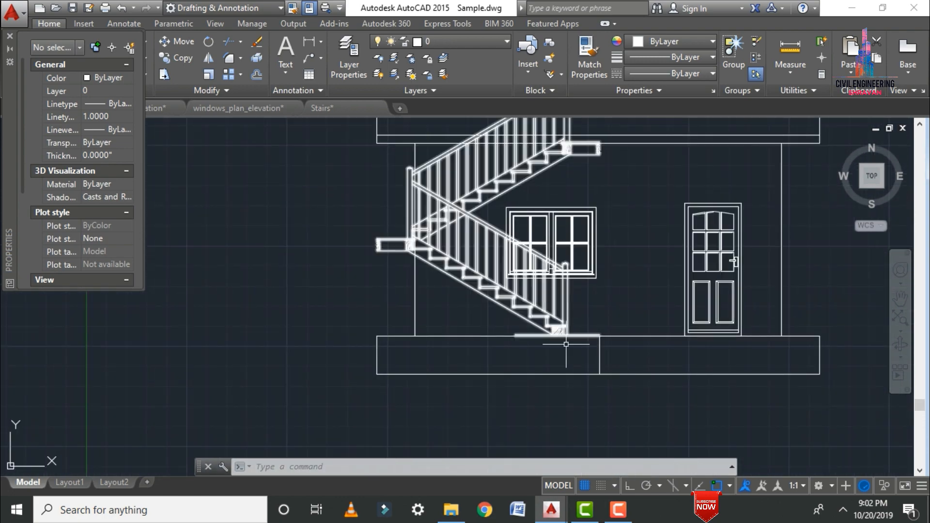
{"action": "left_click", "coordinate": [600, 355]}
{"action": "key", "text": "Delete"}
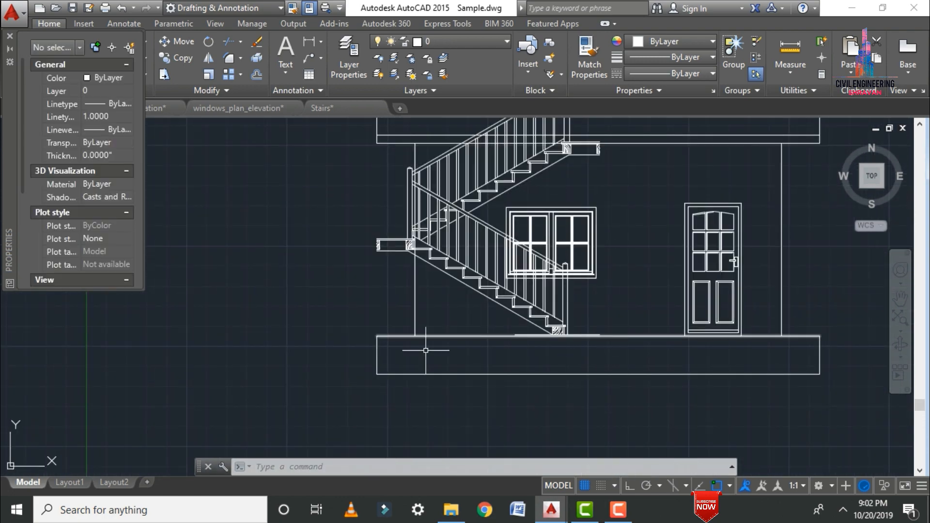
{"action": "scroll", "coordinate": [312, 417], "scroll_direction": "down", "scroll_amount": 4}
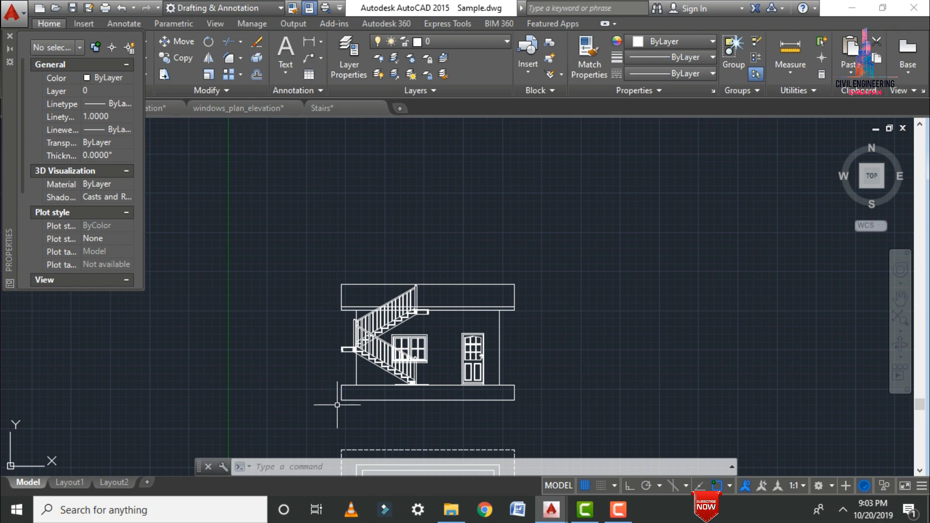
- Hatch the plinth of the elevation with the AR-CONC pattern
{"action": "type", "text": "h"}
{"action": "key", "text": "Return"}
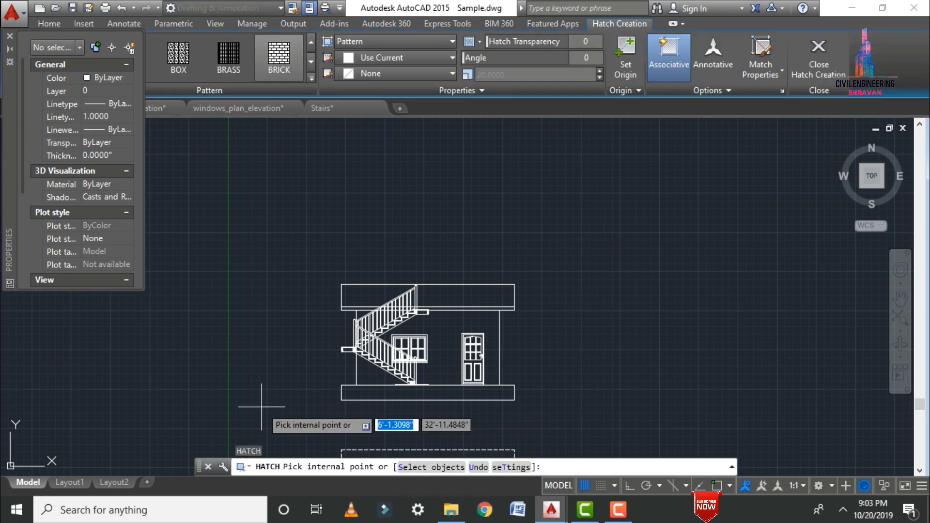
{"action": "left_click", "coordinate": [313, 75]}
{"action": "scroll", "coordinate": [301, 163], "scroll_direction": "down", "scroll_amount": 3}
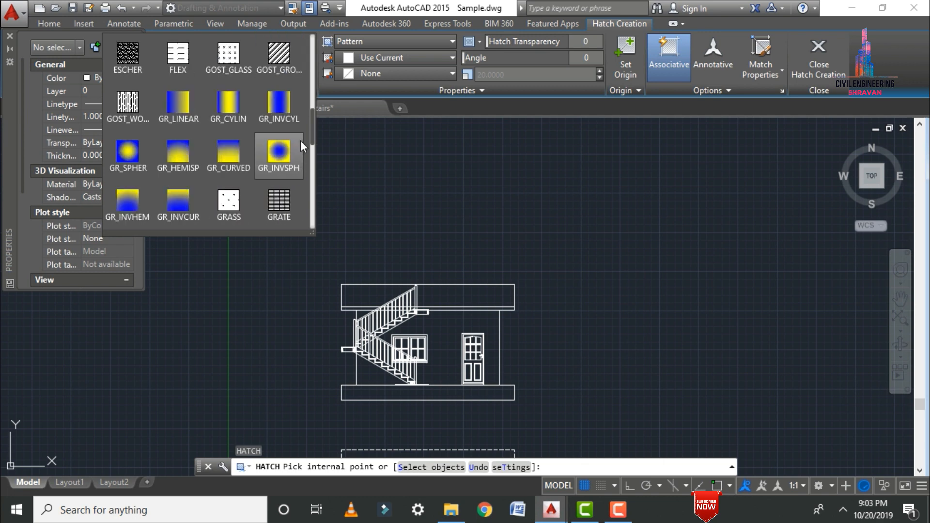
{"action": "scroll", "coordinate": [306, 126], "scroll_direction": "up", "scroll_amount": 1}
{"action": "left_click_drag", "start_coordinate": [309, 117], "coordinate": [312, 64]}
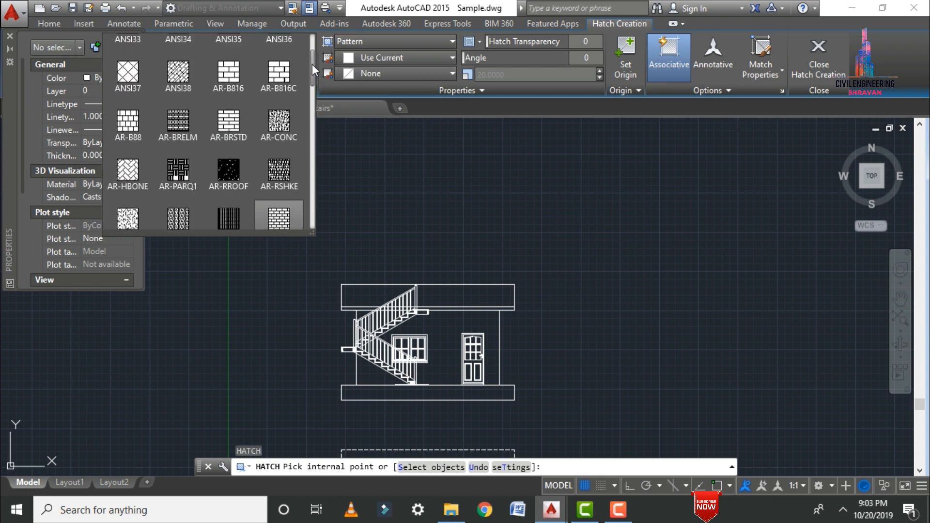
{"action": "left_click", "coordinate": [277, 121]}
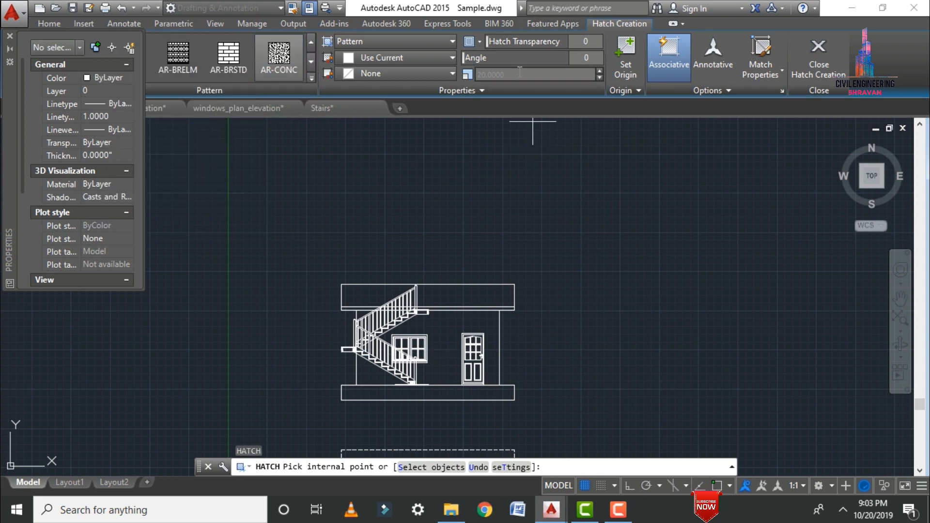
{"action": "scroll", "coordinate": [399, 390], "scroll_direction": "up", "scroll_amount": 2}
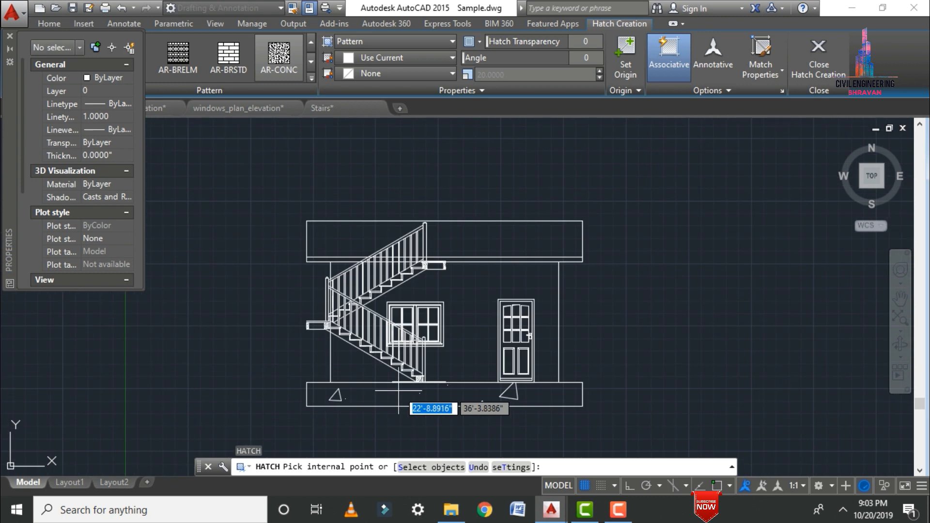
{"action": "left_click", "coordinate": [399, 390]}
{"action": "key", "text": "Escape"}
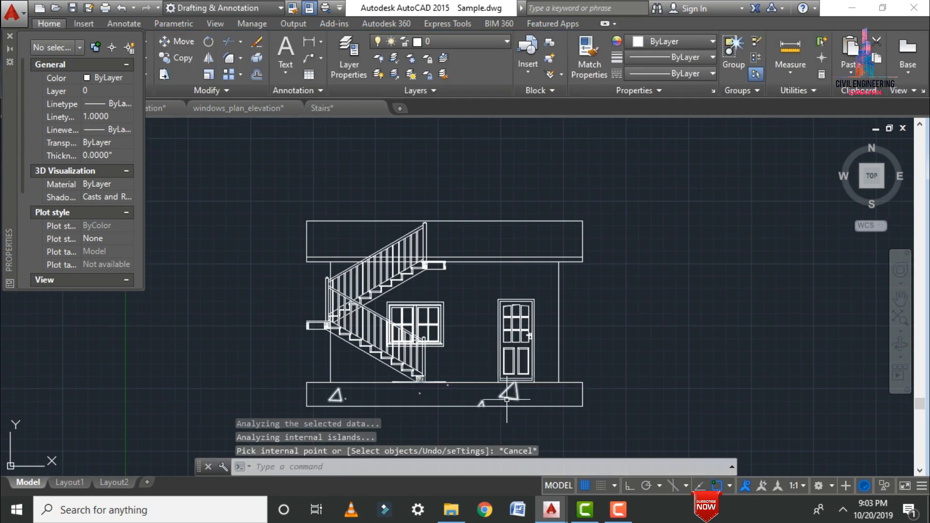
- Try the plinth's concrete hatch at scale 10 and then at scale 1, and inspect its density
{"action": "left_click", "coordinate": [507, 400]}
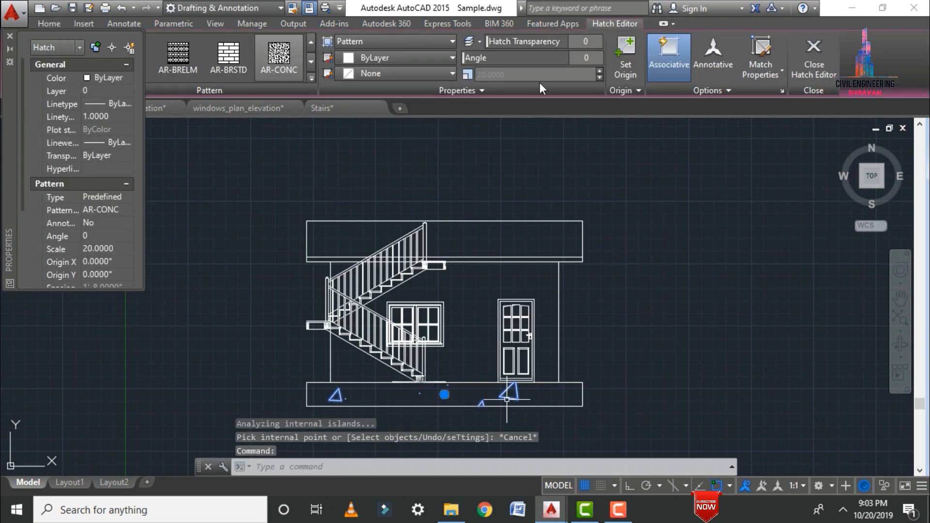
{"action": "left_click", "coordinate": [539, 79]}
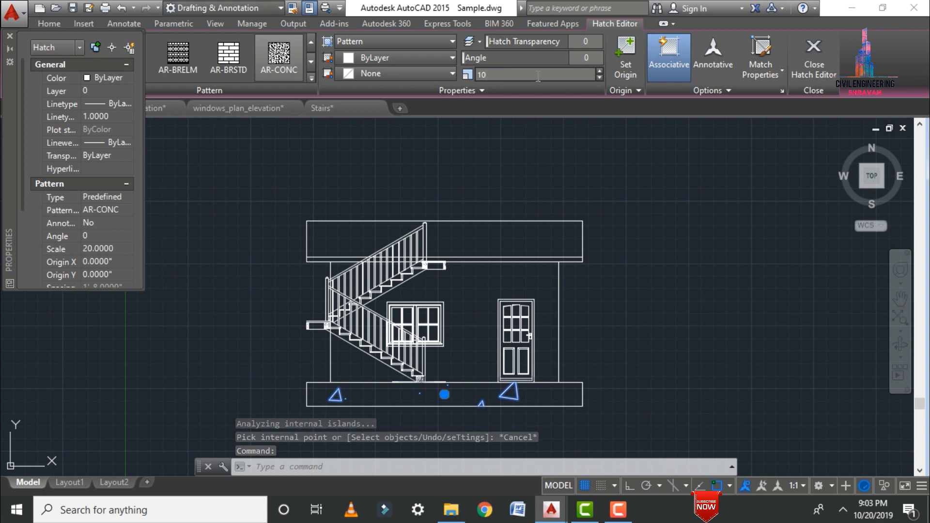
{"action": "key", "text": "Return"}
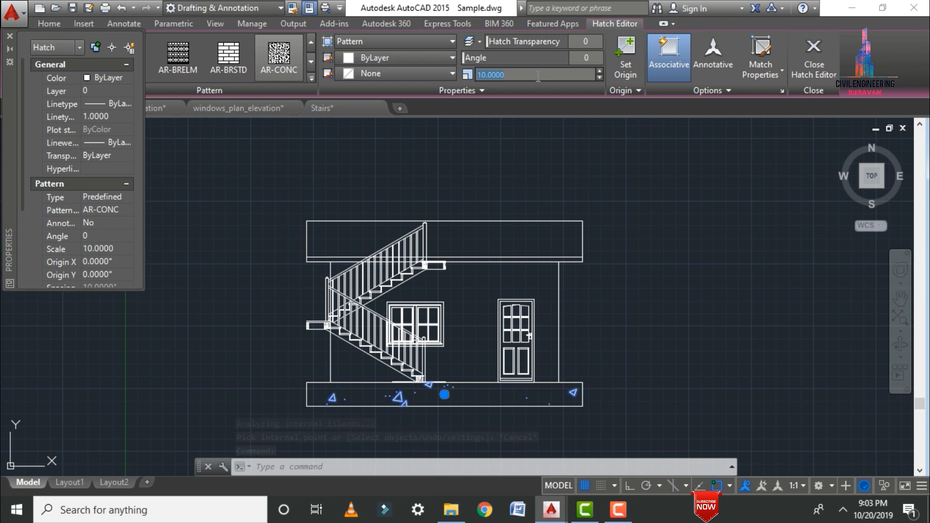
{"action": "type", "text": "1"}
{"action": "key", "text": "Return"}
{"action": "key", "text": "Escape"}
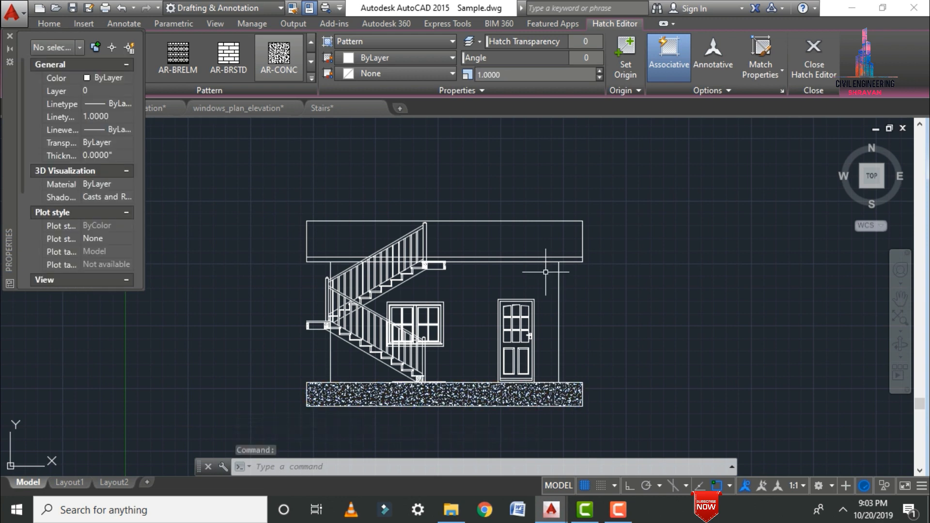
{"action": "scroll", "coordinate": [467, 401], "scroll_direction": "up", "scroll_amount": 2}
{"action": "scroll", "coordinate": [467, 401], "scroll_direction": "up", "scroll_amount": 5}
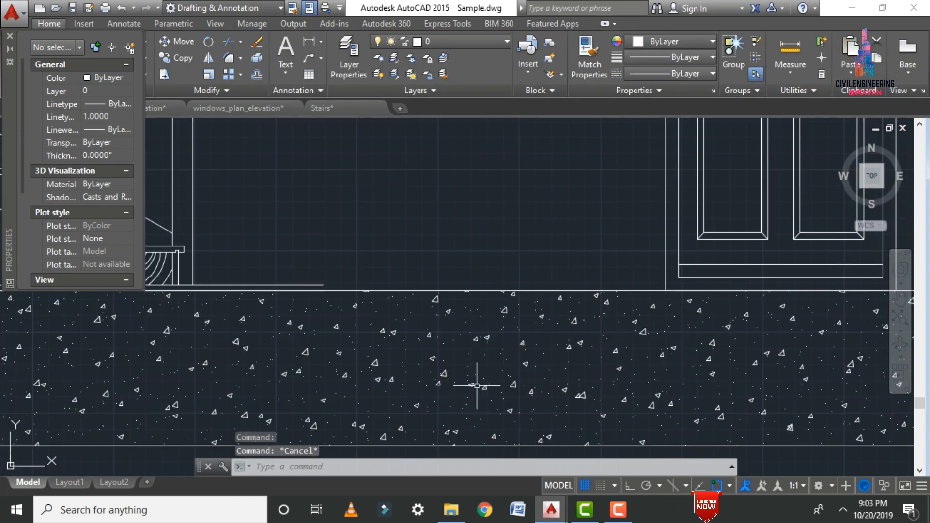
{"action": "scroll", "coordinate": [548, 346], "scroll_direction": "down", "scroll_amount": 2}
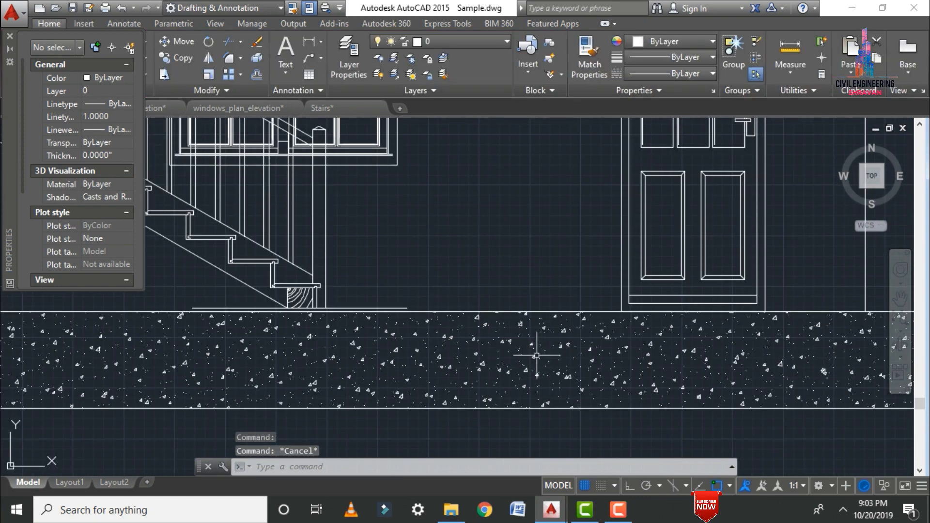
- Try the plinth's concrete hatch at scale 3, set its scale to 2, and deselect it
{"action": "left_click", "coordinate": [537, 355]}
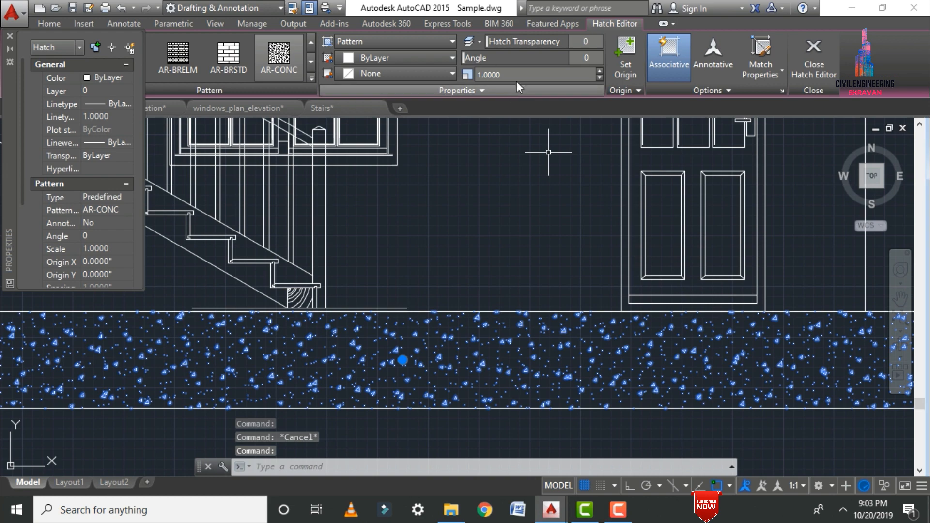
{"action": "left_click", "coordinate": [520, 73]}
{"action": "type", "text": "3"}
{"action": "key", "text": "Return"}
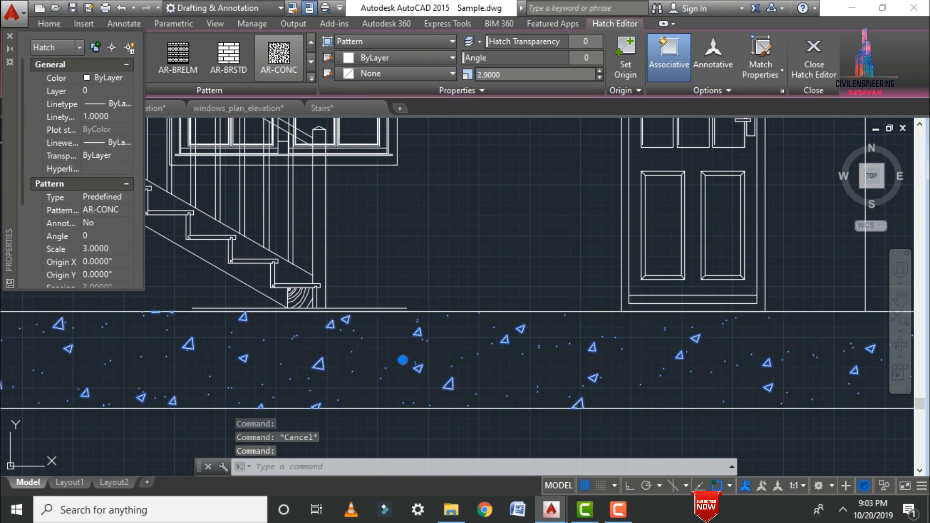
{"action": "scroll", "coordinate": [475, 237], "scroll_direction": "down", "scroll_amount": 2}
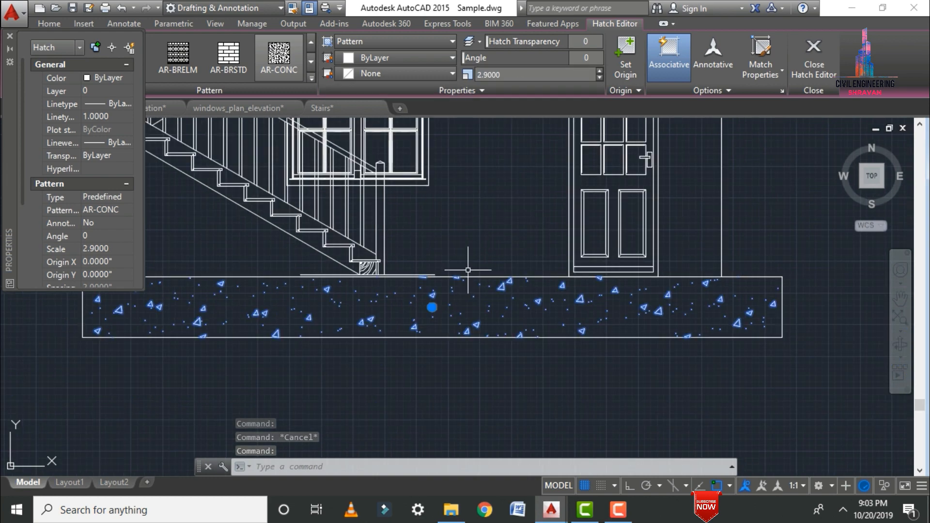
{"action": "left_click", "coordinate": [503, 73]}
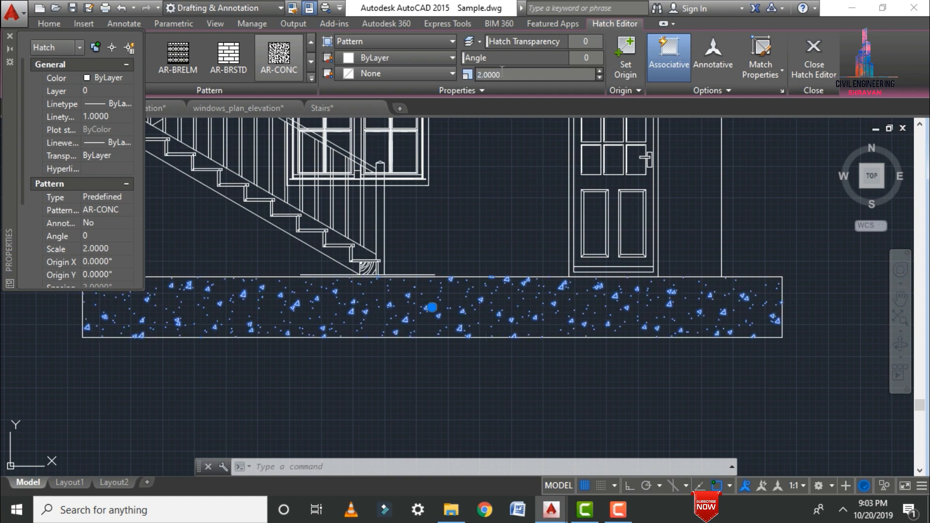
{"action": "key", "text": "Escape"}
{"action": "scroll", "coordinate": [404, 422], "scroll_direction": "down", "scroll_amount": 4}
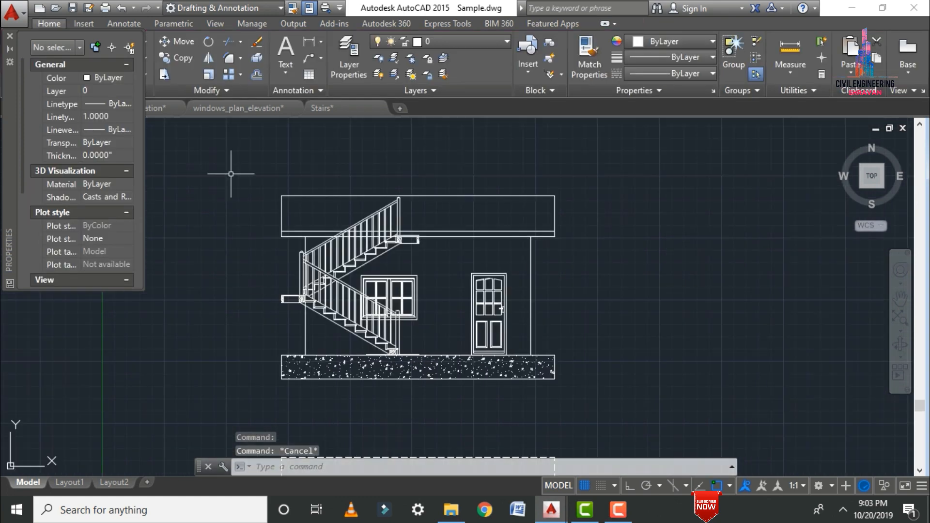
- Start a Solid hatch and fill the roof slab band from the upper stair landing to its right end
{"action": "scroll", "coordinate": [280, 221], "scroll_direction": "up", "scroll_amount": 2}
{"action": "scroll", "coordinate": [418, 185], "scroll_direction": "down", "scroll_amount": 2}
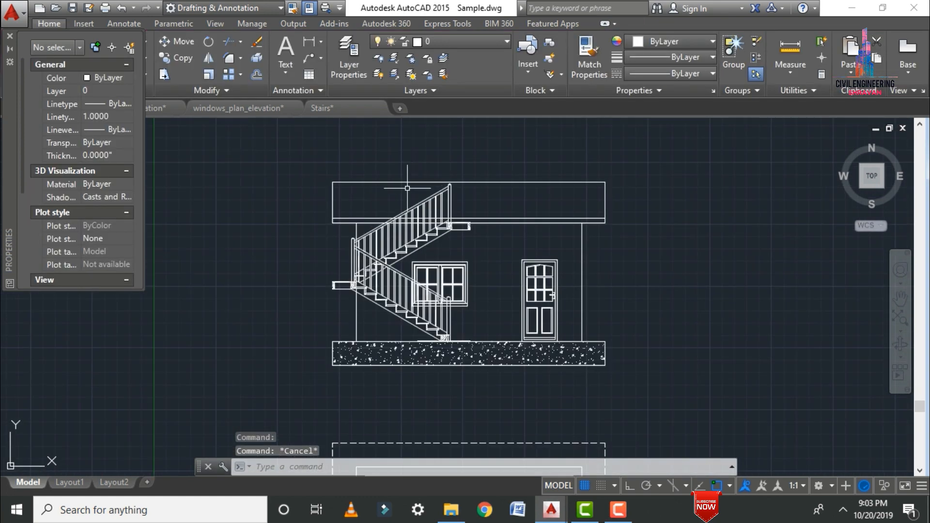
{"action": "scroll", "coordinate": [348, 198], "scroll_direction": "up", "scroll_amount": 2}
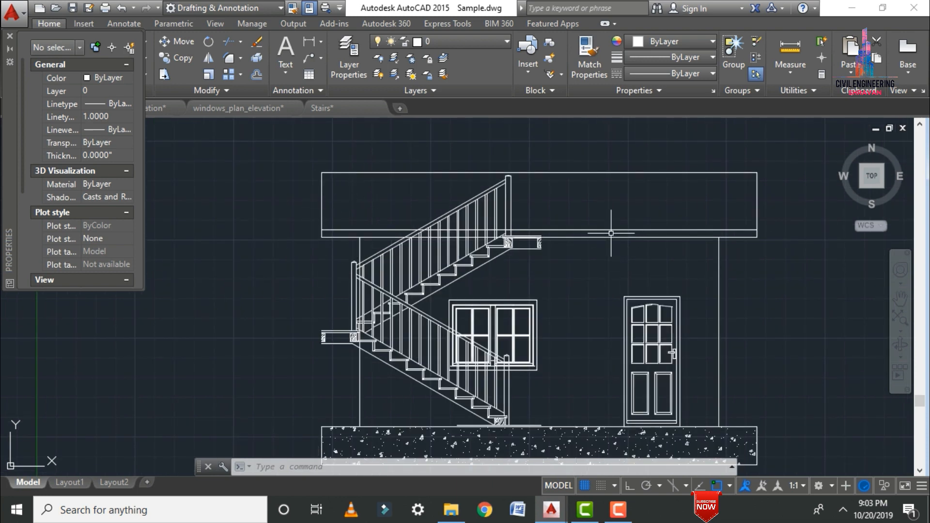
{"action": "type", "text": "h"}
{"action": "key", "text": "Return"}
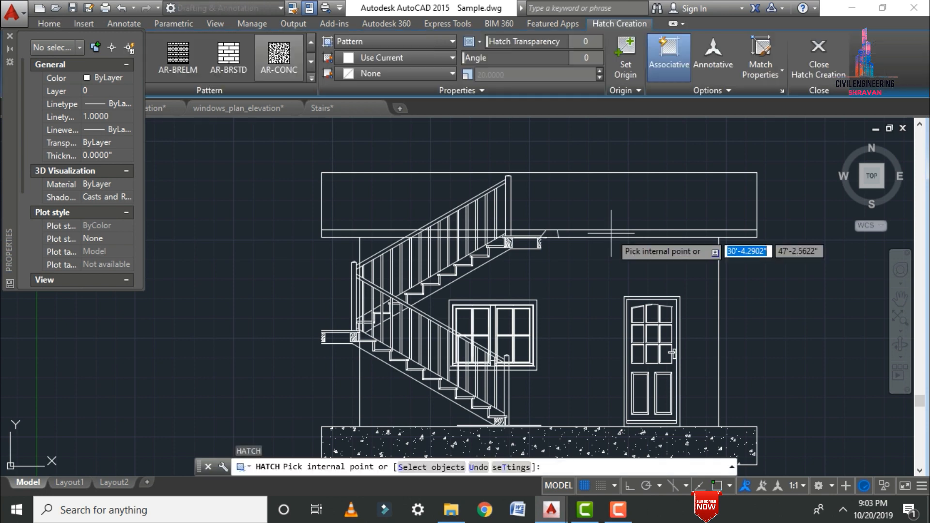
{"action": "left_click", "coordinate": [311, 41]}
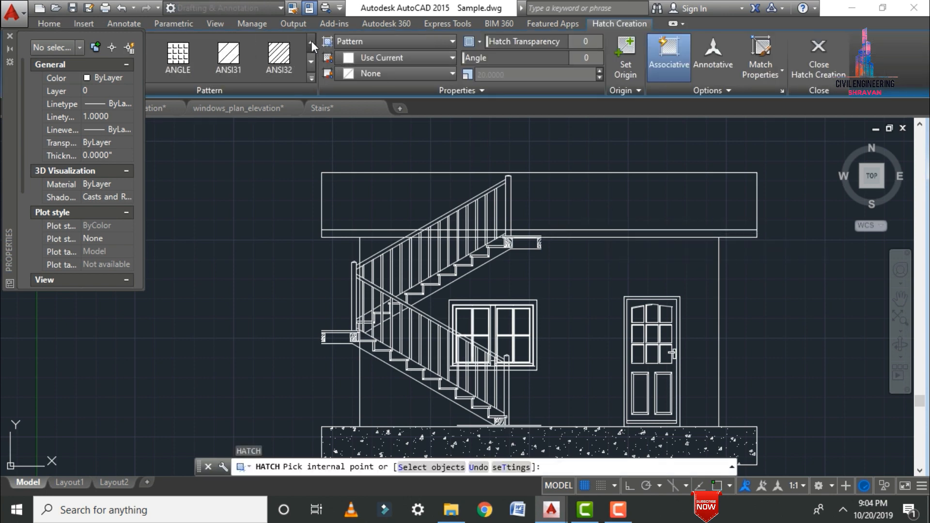
{"action": "left_click", "coordinate": [310, 76]}
{"action": "left_click", "coordinate": [129, 73]}
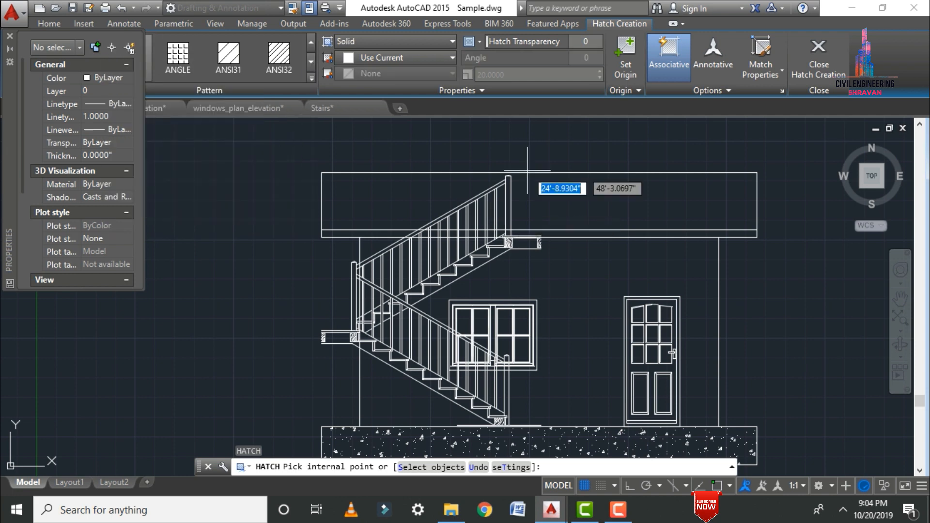
{"action": "left_click", "coordinate": [544, 235]}
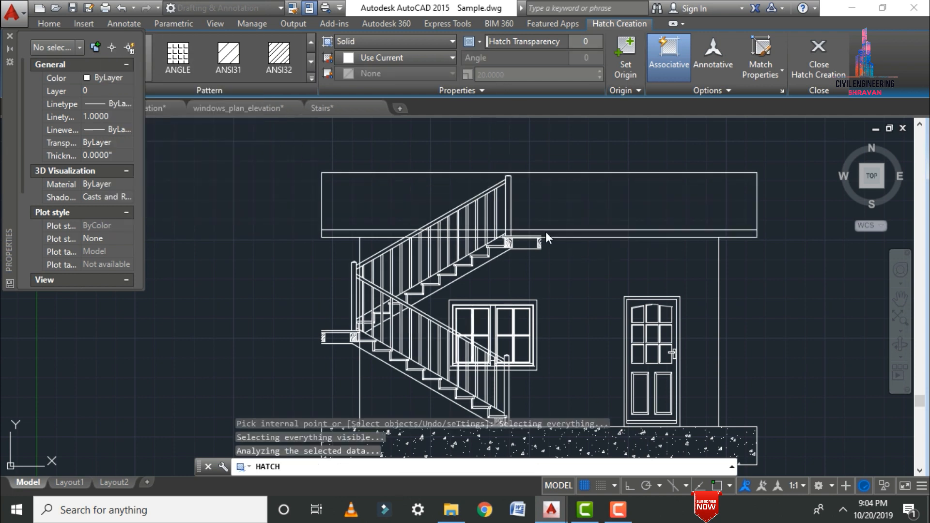
{"action": "scroll", "coordinate": [498, 235], "scroll_direction": "up", "scroll_amount": 5}
{"action": "left_click", "coordinate": [556, 223]}
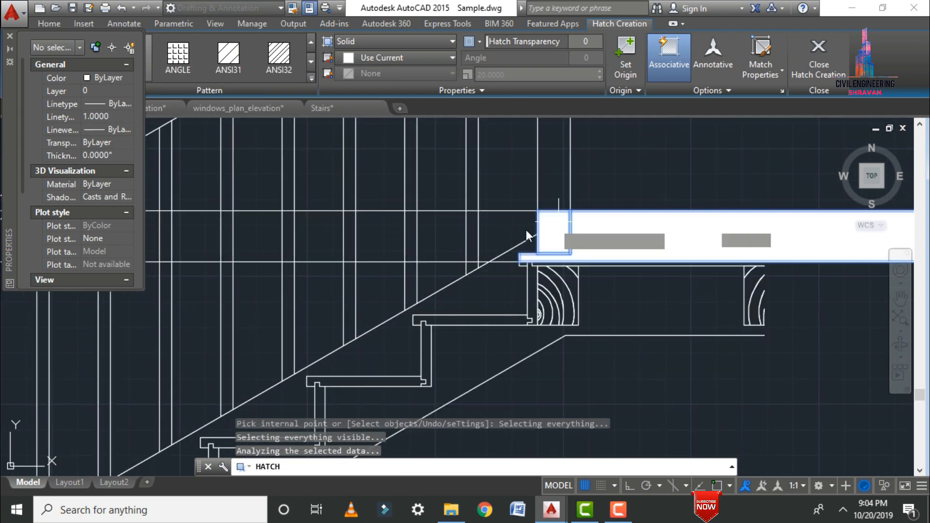
- Extend the solid hatch through the roof slab portions between the balusters of the upper stair flight
{"action": "left_click", "coordinate": [527, 247]}
{"action": "left_click", "coordinate": [512, 225]}
{"action": "left_click", "coordinate": [473, 231]}
{"action": "left_click", "coordinate": [443, 232]}
{"action": "left_click", "coordinate": [411, 233]}
{"action": "left_click", "coordinate": [380, 235]}
{"action": "left_click", "coordinate": [349, 237]}
{"action": "scroll", "coordinate": [339, 237], "scroll_direction": "down", "scroll_amount": 5}
{"action": "scroll", "coordinate": [276, 235], "scroll_direction": "up", "scroll_amount": 5}
{"action": "left_click", "coordinate": [429, 254]}
{"action": "left_click", "coordinate": [369, 257]}
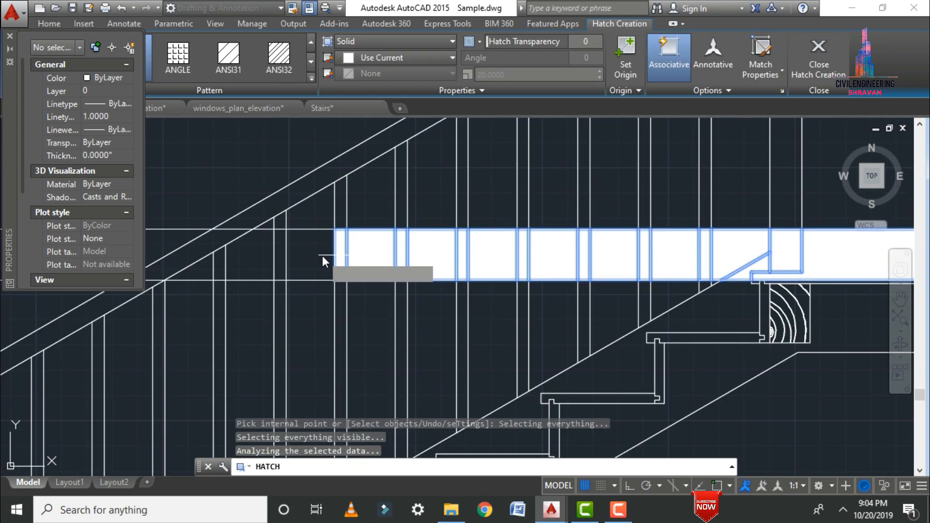
- Fill the remaining left portion of the roof slab with the solid hatch and finish the hatch
{"action": "scroll", "coordinate": [290, 261], "scroll_direction": "up", "scroll_amount": 6}
{"action": "left_click", "coordinate": [460, 242]}
{"action": "scroll", "coordinate": [310, 262], "scroll_direction": "down", "scroll_amount": 10}
{"action": "key", "text": "Escape"}
{"action": "key", "text": "Escape"}
{"action": "scroll", "coordinate": [484, 242], "scroll_direction": "up", "scroll_amount": 4}
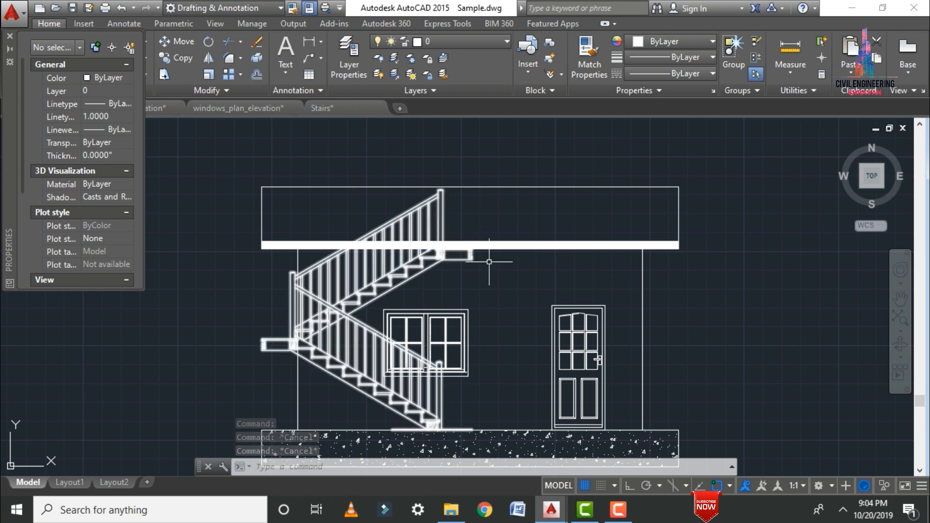
{"action": "scroll", "coordinate": [446, 218], "scroll_direction": "down", "scroll_amount": 2}
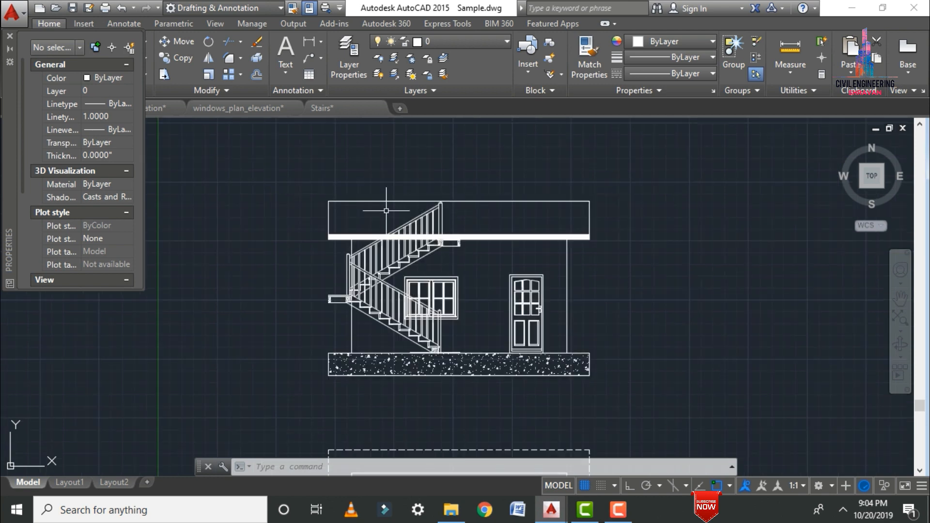
{"action": "scroll", "coordinate": [349, 198], "scroll_direction": "up", "scroll_amount": 2}
{"action": "scroll", "coordinate": [349, 199], "scroll_direction": "down", "scroll_amount": 2}
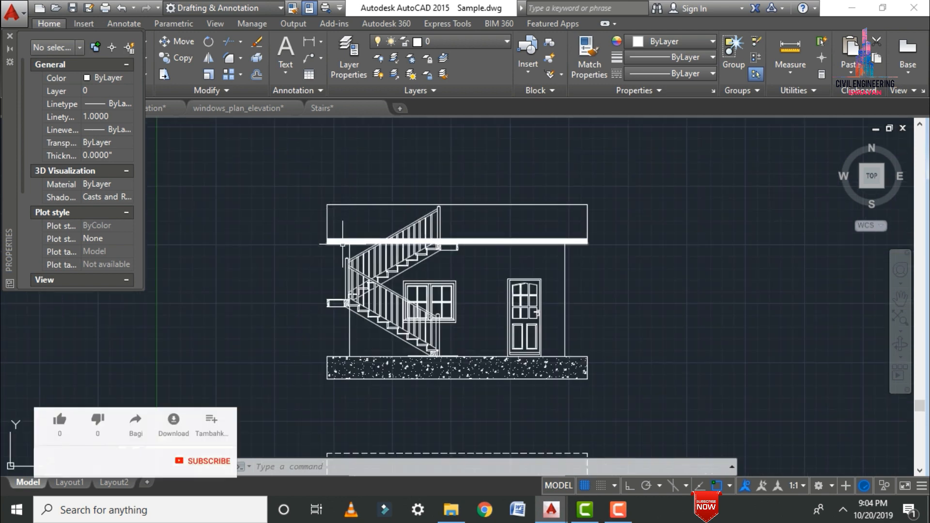
{"action": "scroll", "coordinate": [347, 216], "scroll_direction": "up", "scroll_amount": 2}
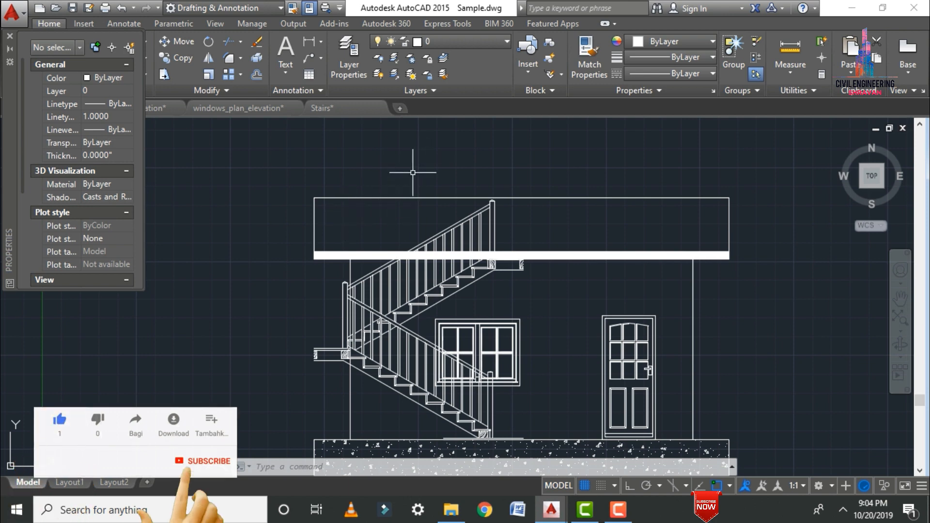
{"action": "scroll", "coordinate": [419, 166], "scroll_direction": "down", "scroll_amount": 2}
{"action": "scroll", "coordinate": [419, 167], "scroll_direction": "up", "scroll_amount": 2}
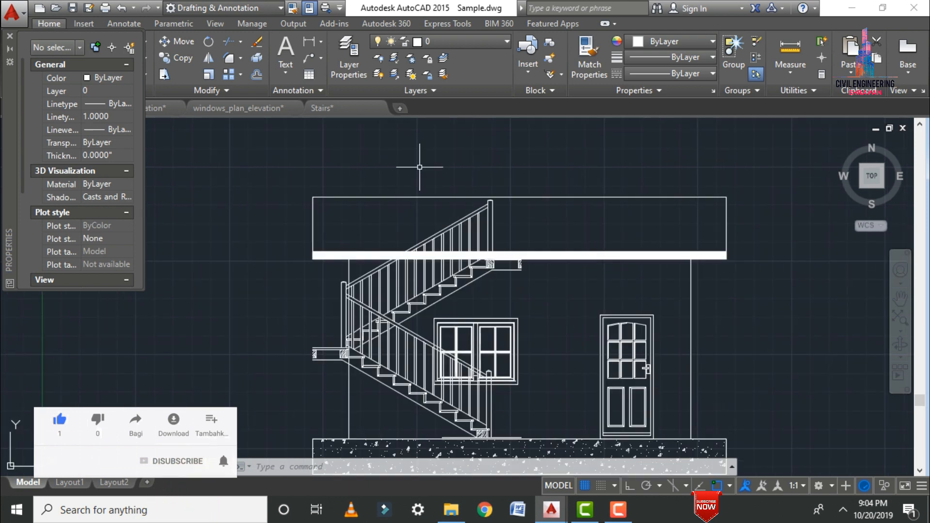